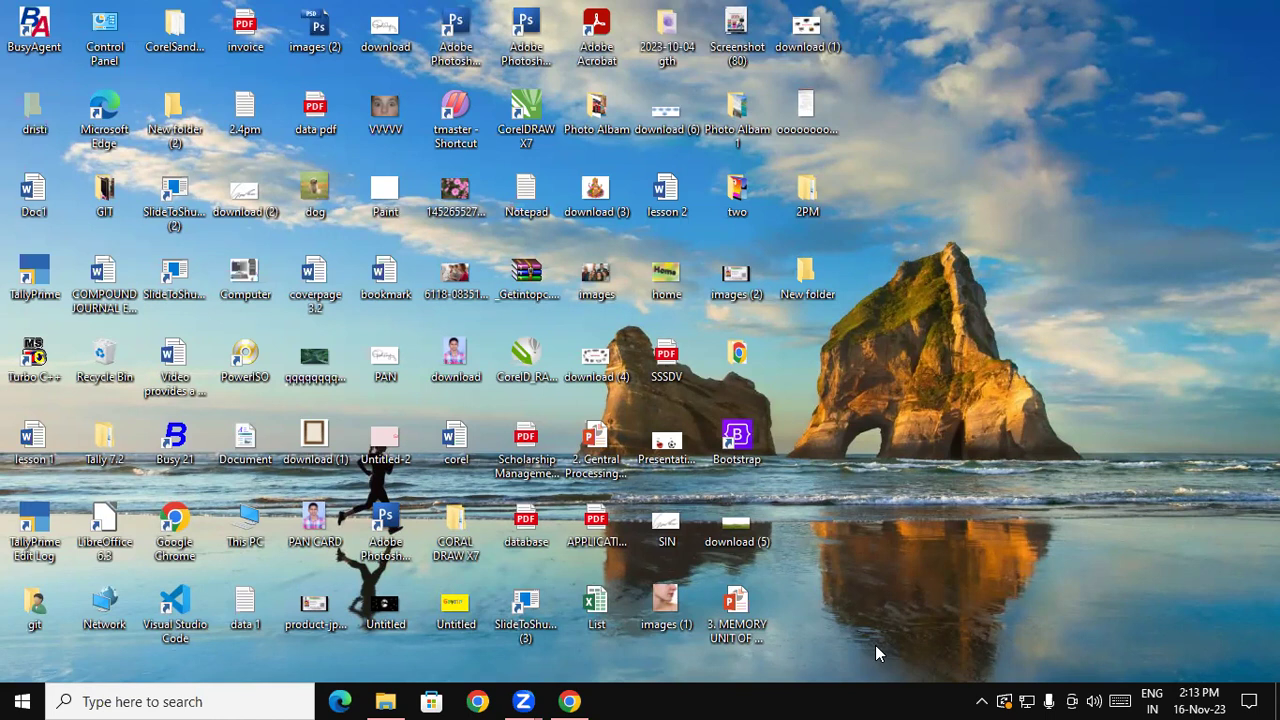
# Launch Microsoft Word by running winword from the Windows Run dialog
pyautogui.press('super+r')
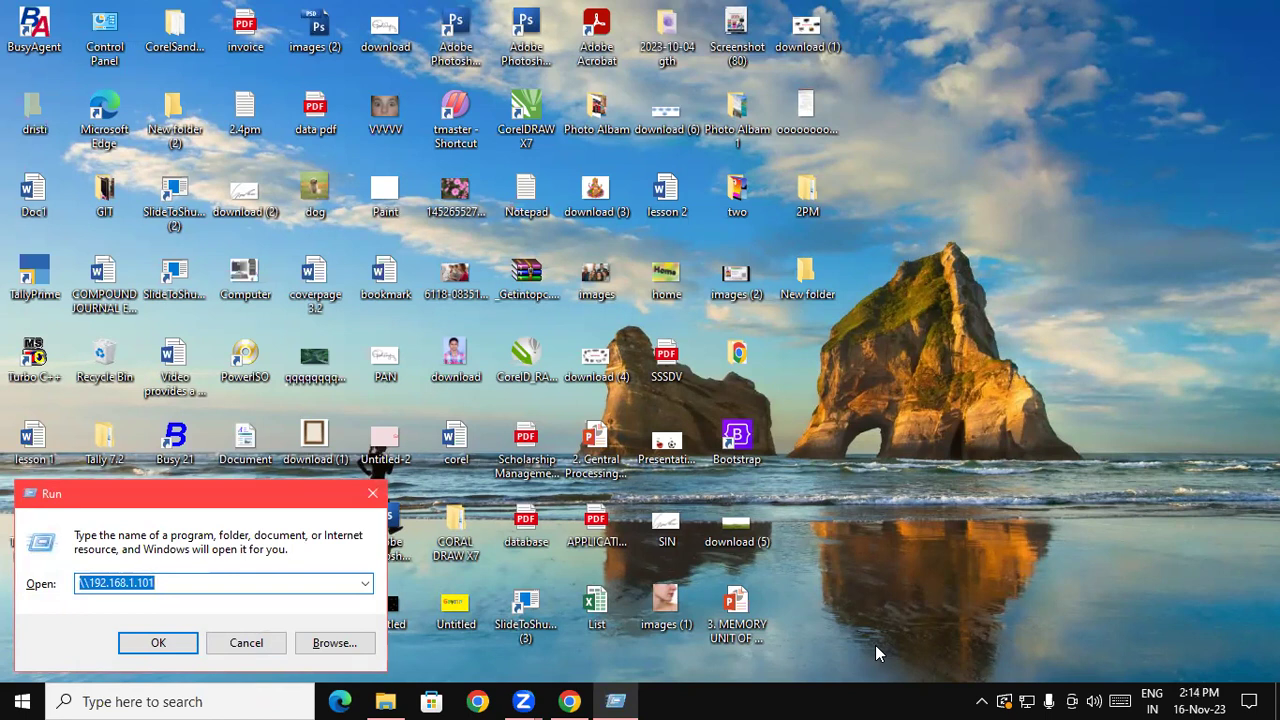
pyautogui.write('w')
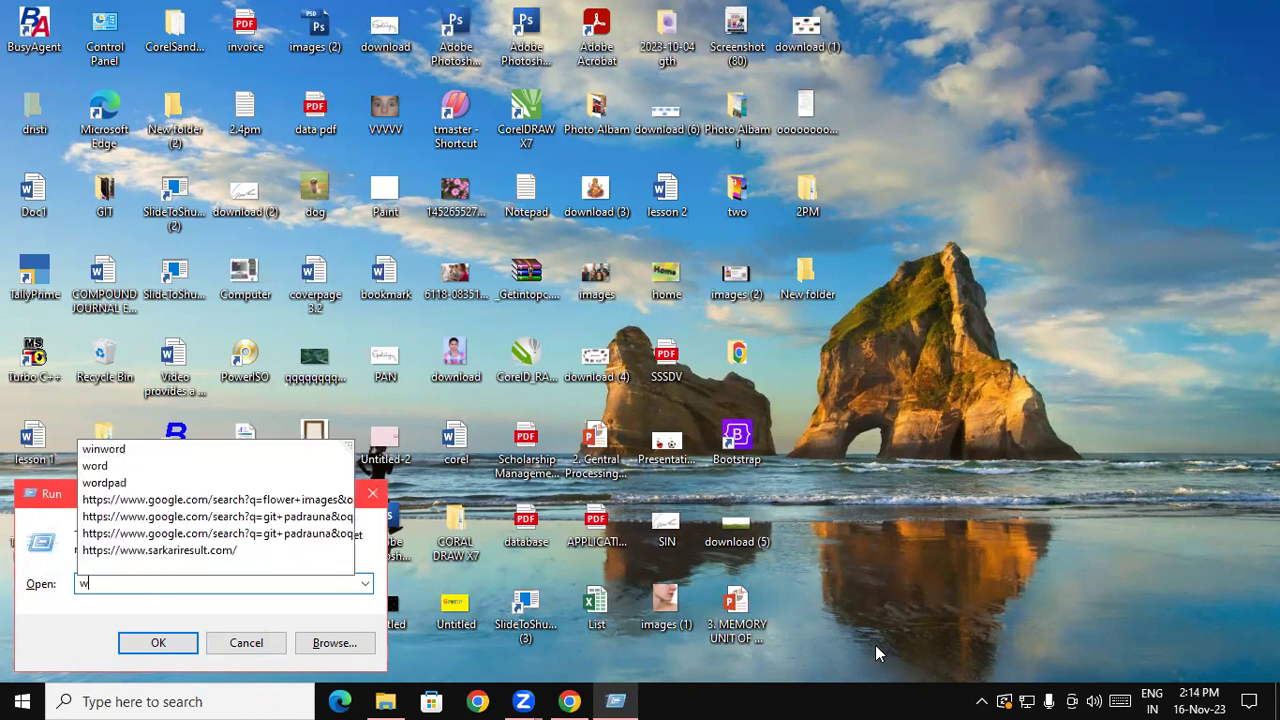
pyautogui.write('in')
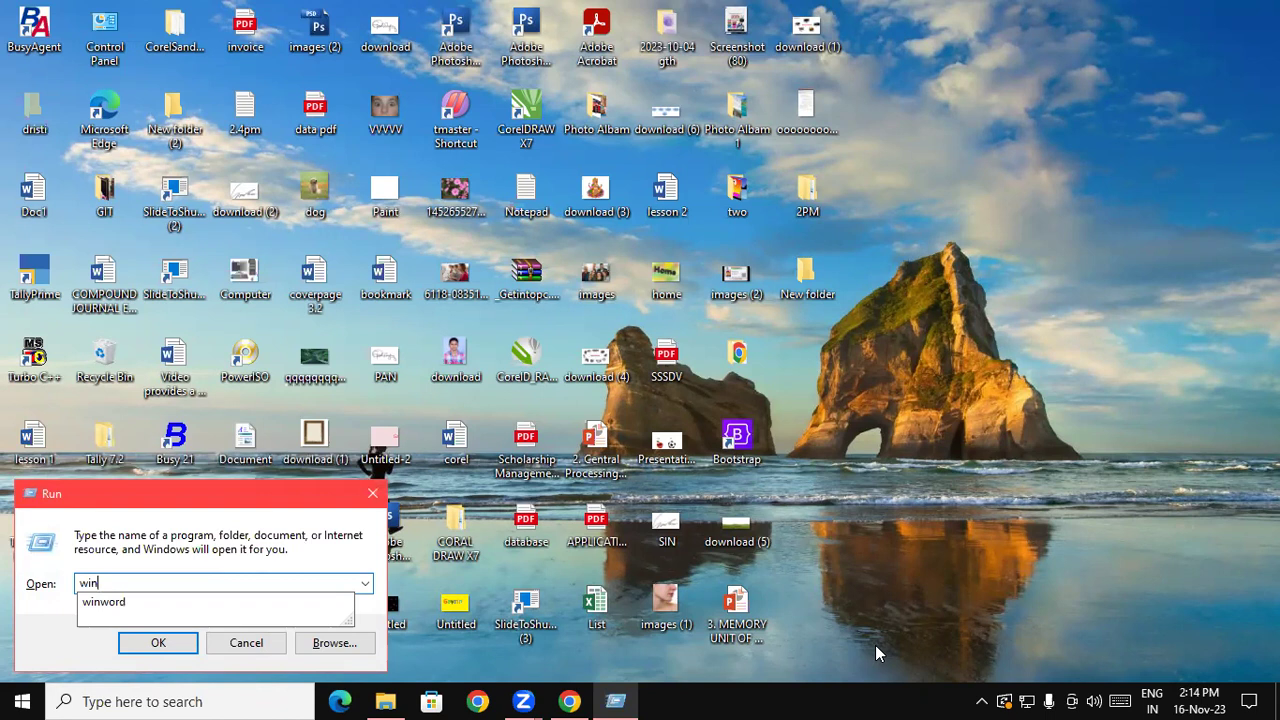
pyautogui.press('Down')
pyautogui.press('Return')
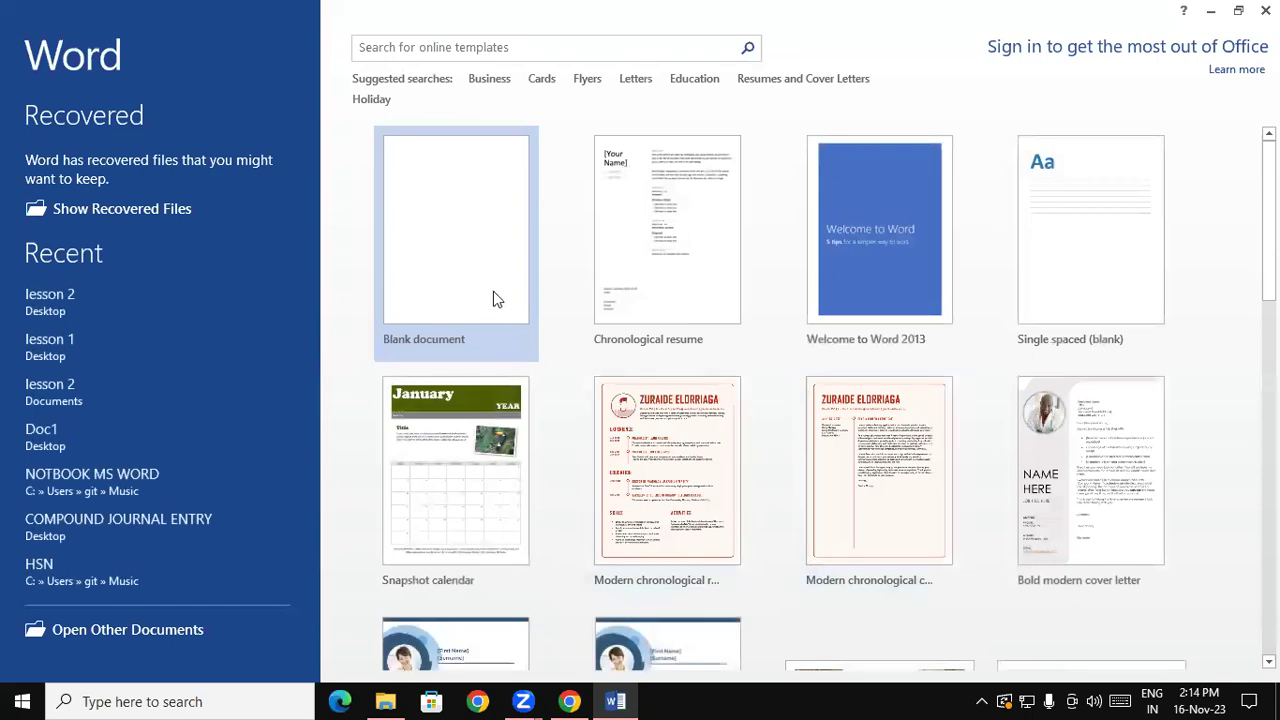
# Create a blank document and close the Document Recovery list
pyautogui.click(493, 298)
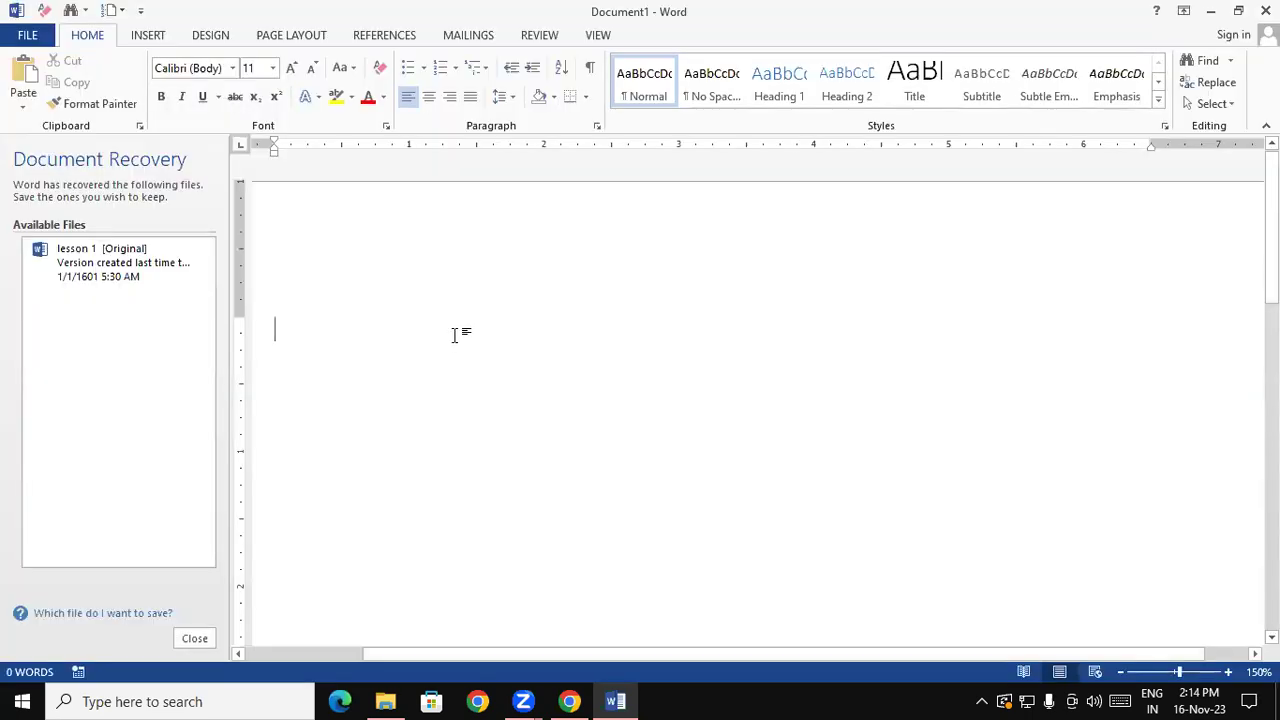
pyautogui.click(195, 639)
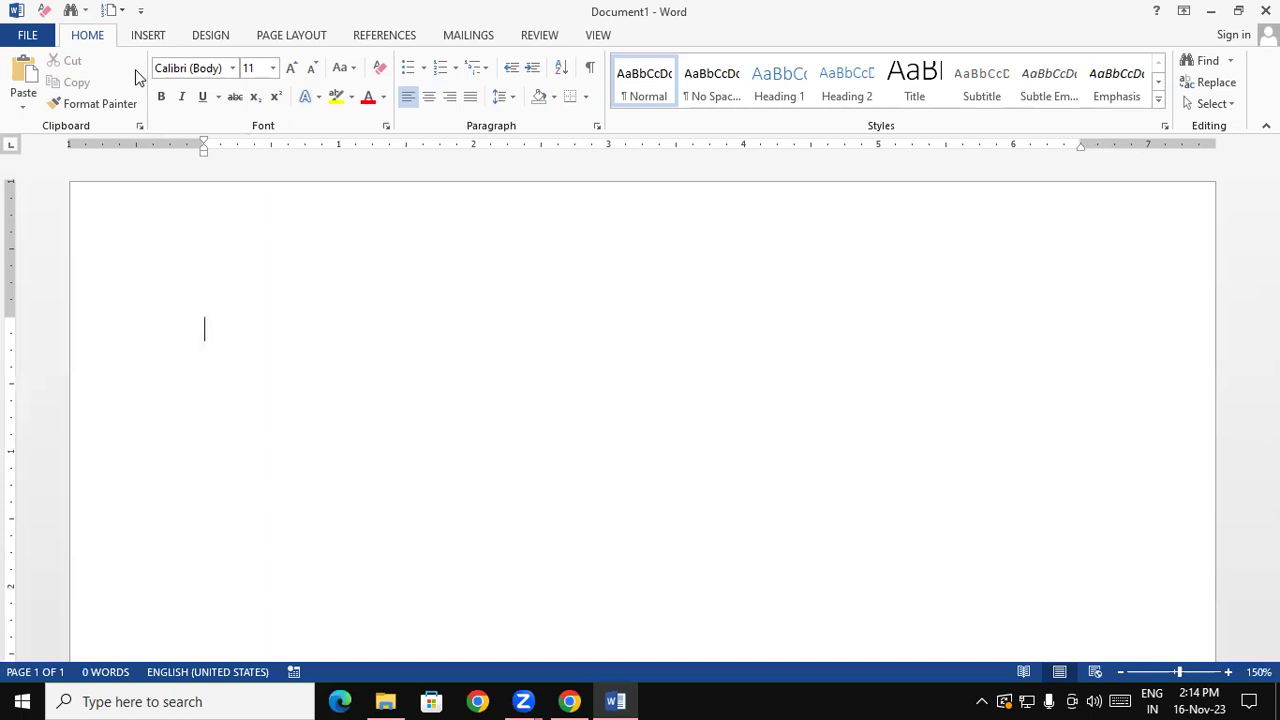
pyautogui.press('super+r')
pyautogui.write('wor')
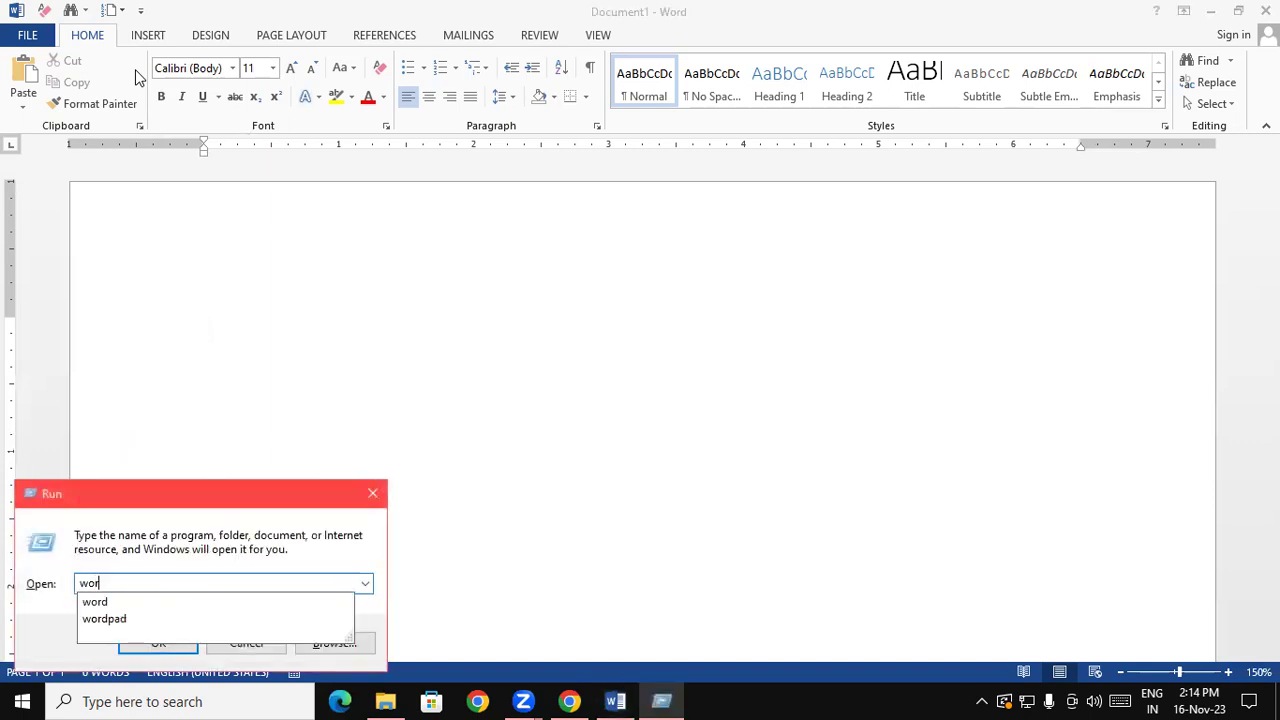
pyautogui.press('Down')
pyautogui.press('Return')
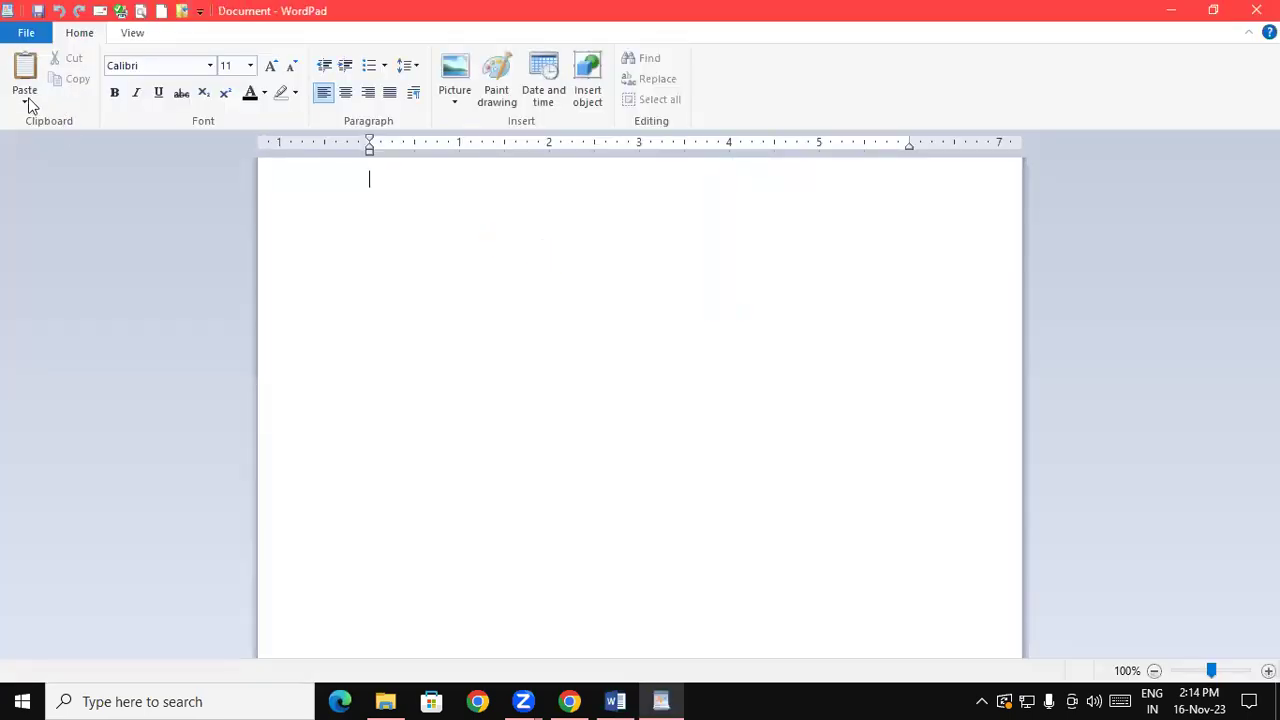
pyautogui.click(1256, 10)
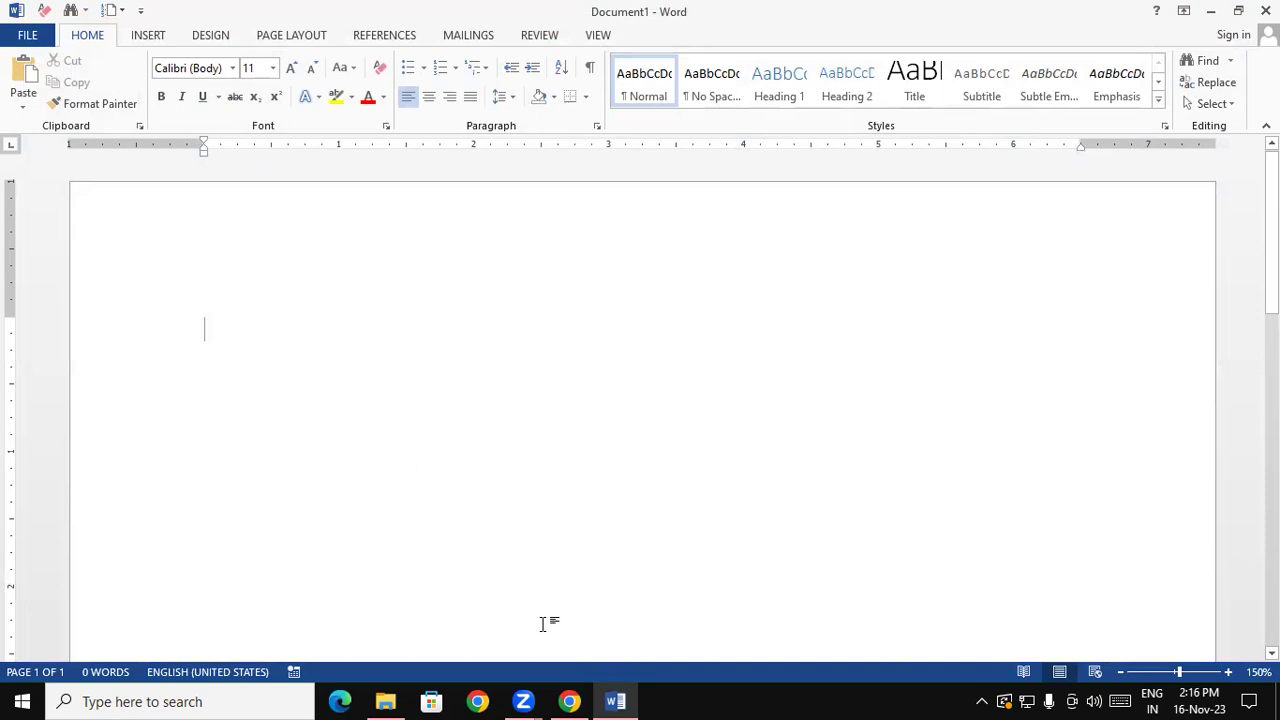
# Handwrite a red A and B, with a ticked box and 'cut' beneath the A
pyautogui.moveTo(266, 182); pyautogui.dragTo(263, 236)
pyautogui.moveTo(266, 183)
pyautogui.mouseDown()
pyautogui.moveTo(299, 228)
pyautogui.moveTo(297, 210)
pyautogui.mouseUp()
pyautogui.moveTo(759, 166); pyautogui.dragTo(767, 203)
pyautogui.moveTo(288, 278); pyautogui.dragTo(287, 337)
pyautogui.moveTo(286, 278)
pyautogui.mouseDown()
pyautogui.moveTo(395, 336)
pyautogui.moveTo(301, 348)
pyautogui.mouseUp()
pyautogui.moveTo(295, 298)
pyautogui.mouseDown()
pyautogui.moveTo(331, 332)
pyautogui.moveTo(378, 286)
pyautogui.moveTo(373, 311)
pyautogui.mouseUp()
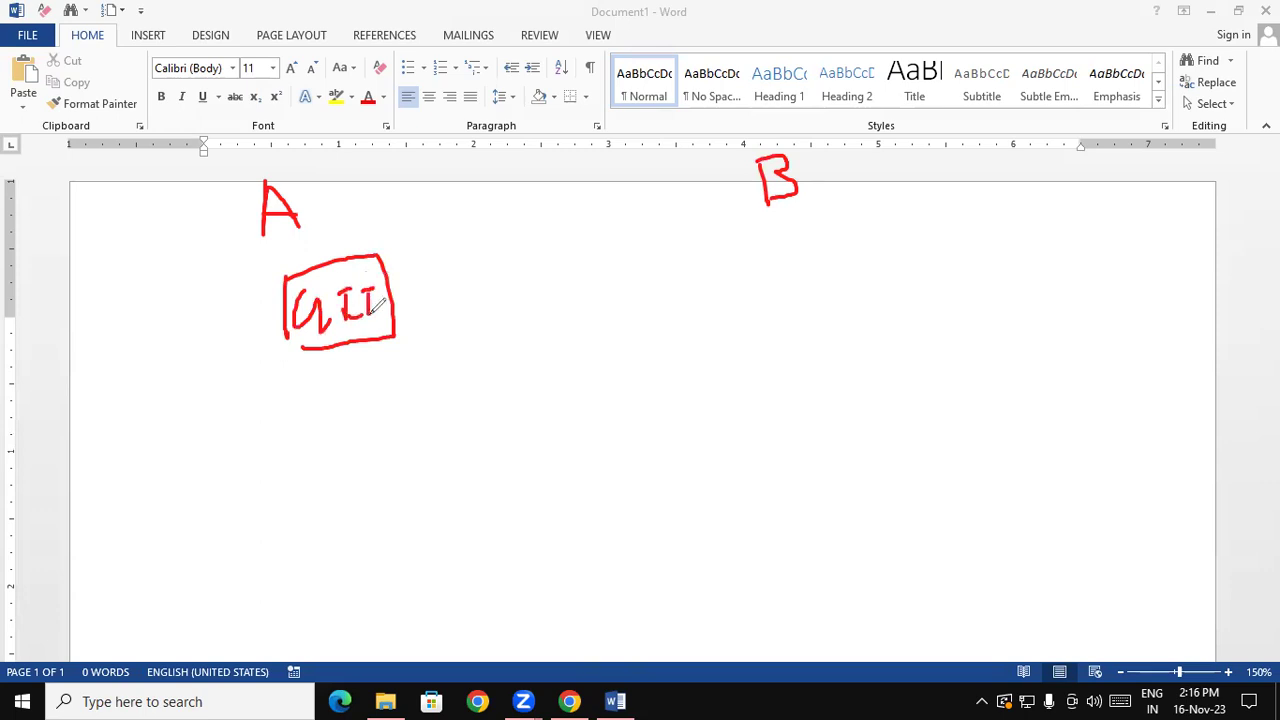
pyautogui.moveTo(356, 356)
pyautogui.mouseDown()
pyautogui.moveTo(407, 345)
pyautogui.moveTo(410, 388)
pyautogui.moveTo(442, 392)
pyautogui.moveTo(451, 410)
pyautogui.moveTo(448, 400)
pyautogui.mouseUp()
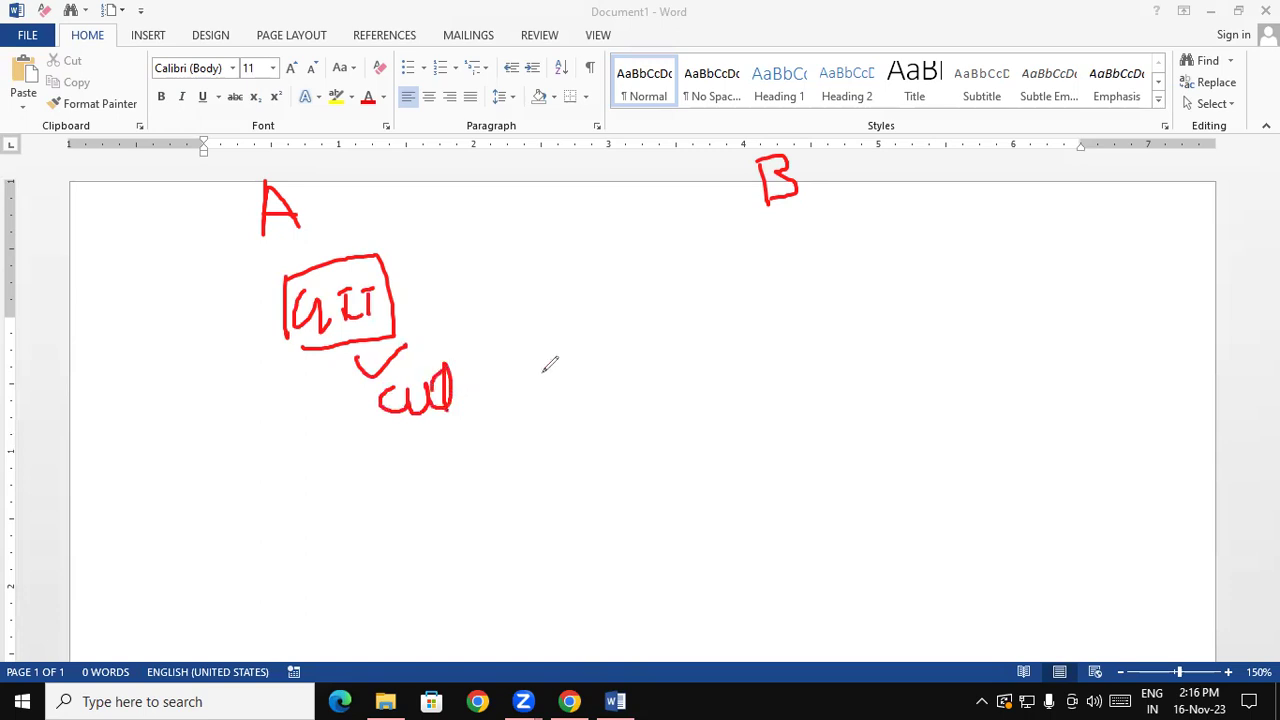
pyautogui.moveTo(273, 238)
pyautogui.mouseDown()
pyautogui.moveTo(326, 236)
pyautogui.moveTo(268, 252)
pyautogui.mouseUp()
# Write 'Paste' beside the underlined B and draw a box with text beneath it
pyautogui.moveTo(747, 239)
pyautogui.mouseDown()
pyautogui.moveTo(843, 218)
pyautogui.moveTo(908, 234)
pyautogui.moveTo(912, 206)
pyautogui.moveTo(946, 214)
pyautogui.mouseUp()
pyautogui.moveTo(982, 190); pyautogui.dragTo(960, 214)
pyautogui.moveTo(996, 168)
pyautogui.mouseDown()
pyautogui.moveTo(994, 214)
pyautogui.moveTo(1034, 190)
pyautogui.moveTo(1052, 198)
pyautogui.mouseUp()
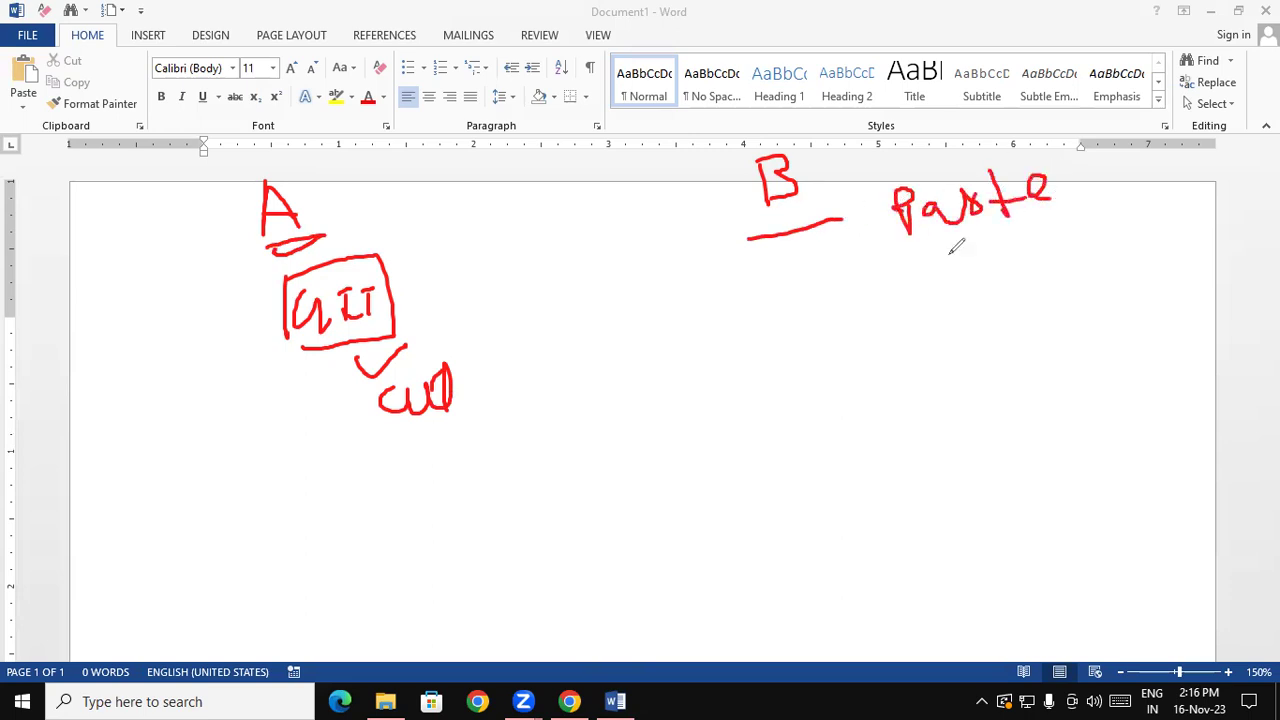
pyautogui.moveTo(764, 283)
pyautogui.mouseDown()
pyautogui.moveTo(771, 357)
pyautogui.moveTo(852, 268)
pyautogui.moveTo(837, 348)
pyautogui.moveTo(788, 360)
pyautogui.mouseUp()
pyautogui.moveTo(790, 302)
pyautogui.mouseDown()
pyautogui.moveTo(808, 325)
pyautogui.moveTo(866, 292)
pyautogui.mouseUp()
pyautogui.moveTo(843, 296)
pyautogui.mouseDown()
pyautogui.moveTo(841, 330)
pyautogui.moveTo(870, 294)
pyautogui.mouseUp()
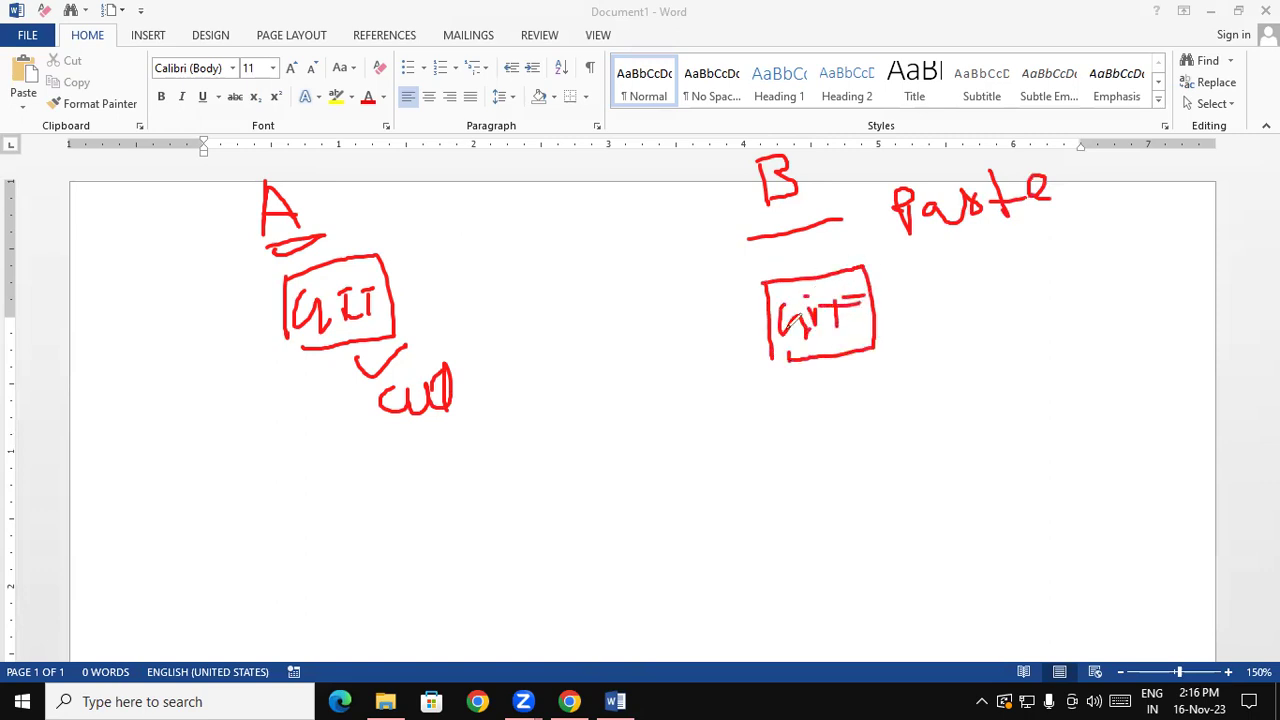
# Erase the box under A, add arrow, X and check marks, and draw a dividing line
pyautogui.moveTo(272, 284)
pyautogui.mouseDown()
pyautogui.moveTo(306, 320)
pyautogui.moveTo(391, 277)
pyautogui.moveTo(377, 283)
pyautogui.mouseUp()
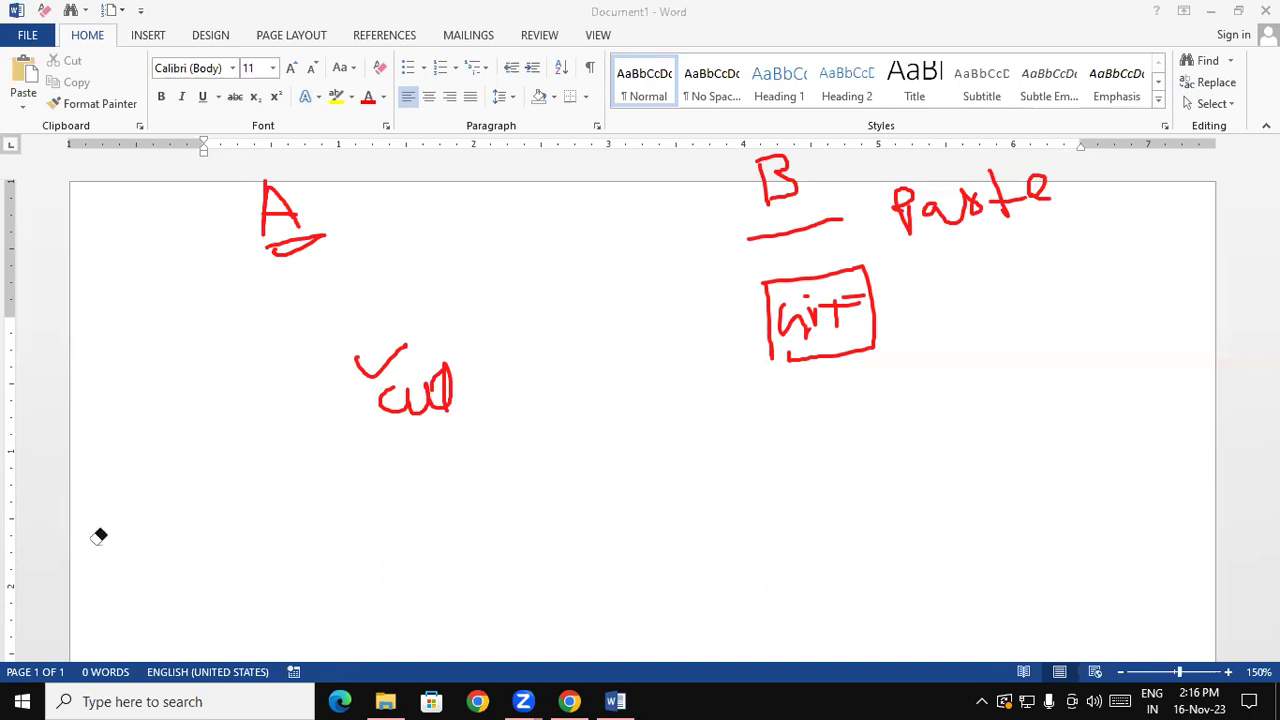
pyautogui.moveTo(817, 366); pyautogui.dragTo(873, 358)
pyautogui.moveTo(254, 326)
pyautogui.mouseDown()
pyautogui.moveTo(212, 334)
pyautogui.moveTo(258, 380)
pyautogui.mouseUp()
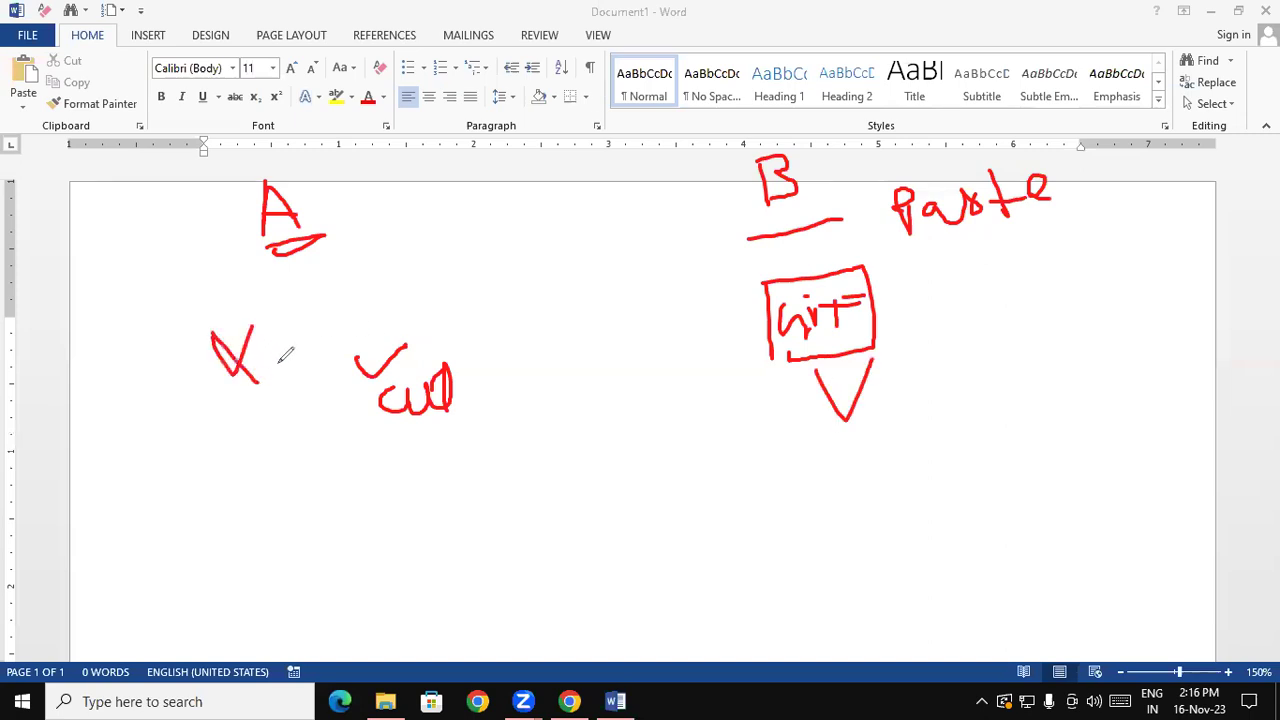
pyautogui.moveTo(406, 450); pyautogui.dragTo(426, 430)
pyautogui.moveTo(931, 248); pyautogui.dragTo(970, 238)
pyautogui.moveTo(233, 520); pyautogui.dragTo(1205, 373)
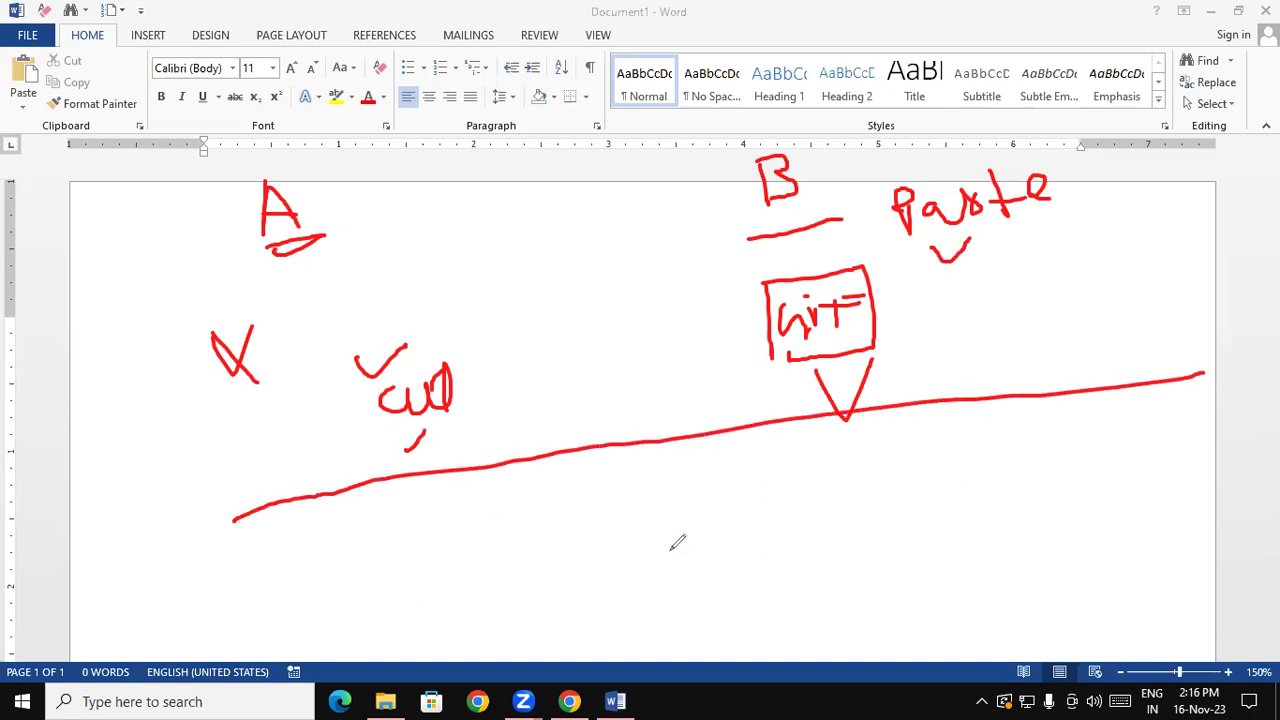
pyautogui.moveTo(313, 530)
pyautogui.mouseDown()
pyautogui.moveTo(312, 597)
pyautogui.moveTo(392, 582)
pyautogui.moveTo(320, 597)
pyautogui.moveTo(375, 546)
pyautogui.moveTo(379, 585)
pyautogui.moveTo(410, 543)
pyautogui.moveTo(396, 578)
pyautogui.mouseUp()
# Below the line, sketch a boxed text labelled 'copy', a right-hand box marked P, and check marks
pyautogui.click(377, 548)
pyautogui.click(488, 528)
pyautogui.moveTo(476, 518)
pyautogui.mouseDown()
pyautogui.moveTo(474, 540)
pyautogui.moveTo(516, 509)
pyautogui.mouseUp()
pyautogui.moveTo(548, 508); pyautogui.dragTo(542, 570)
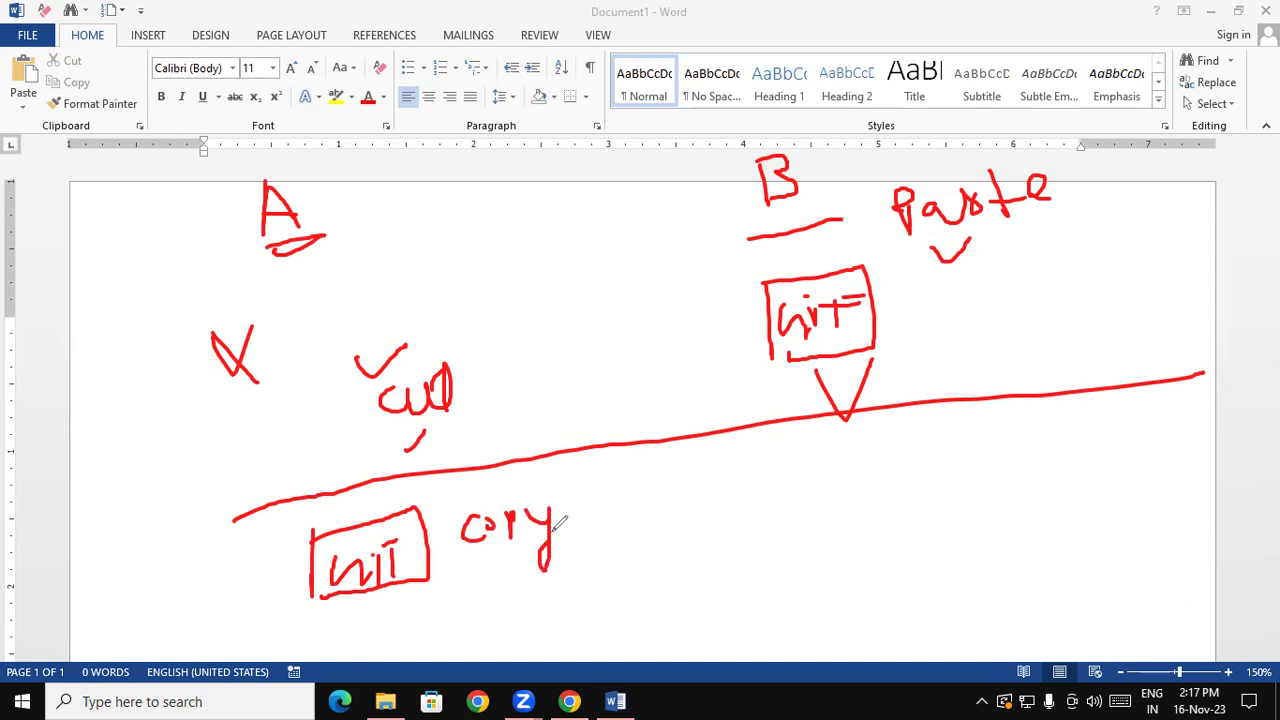
pyautogui.moveTo(846, 450)
pyautogui.mouseDown()
pyautogui.moveTo(851, 522)
pyautogui.moveTo(953, 515)
pyautogui.moveTo(870, 517)
pyautogui.mouseUp()
pyautogui.moveTo(960, 413); pyautogui.dragTo(962, 440)
pyautogui.moveTo(858, 488)
pyautogui.mouseDown()
pyautogui.moveTo(887, 508)
pyautogui.moveTo(932, 472)
pyautogui.moveTo(922, 522)
pyautogui.moveTo(948, 512)
pyautogui.mouseUp()
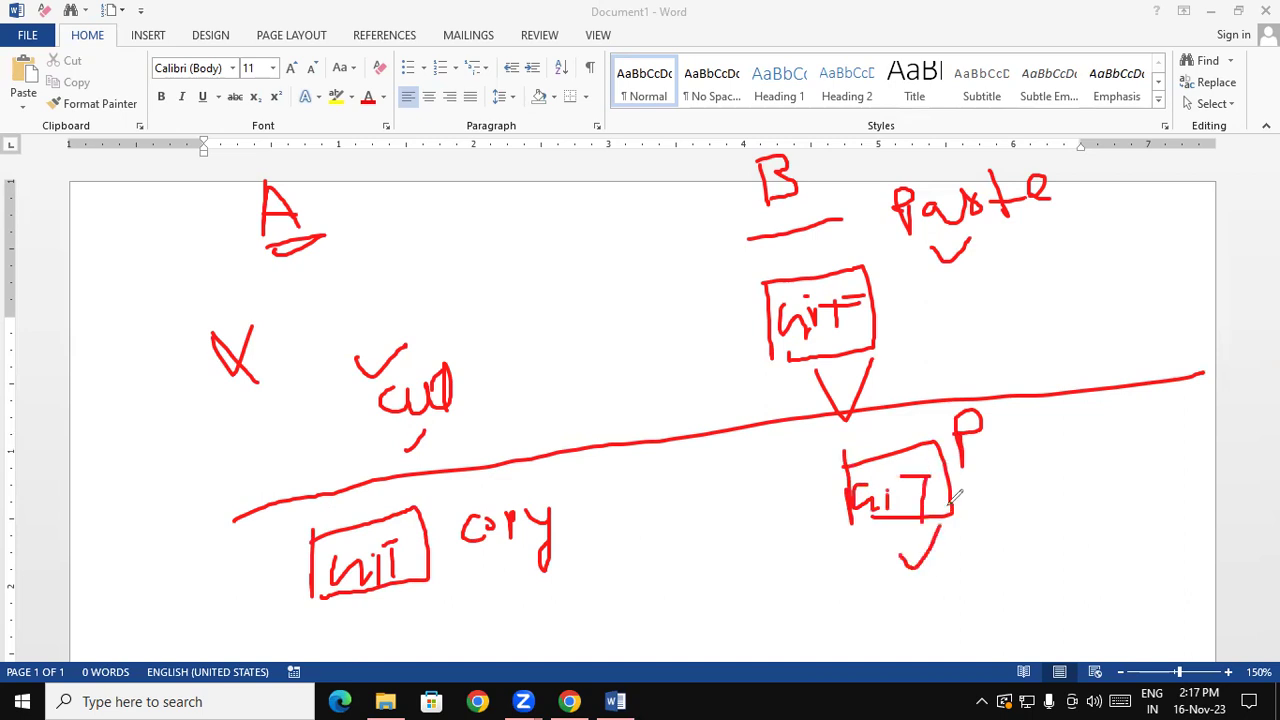
pyautogui.moveTo(403, 605); pyautogui.dragTo(462, 556)
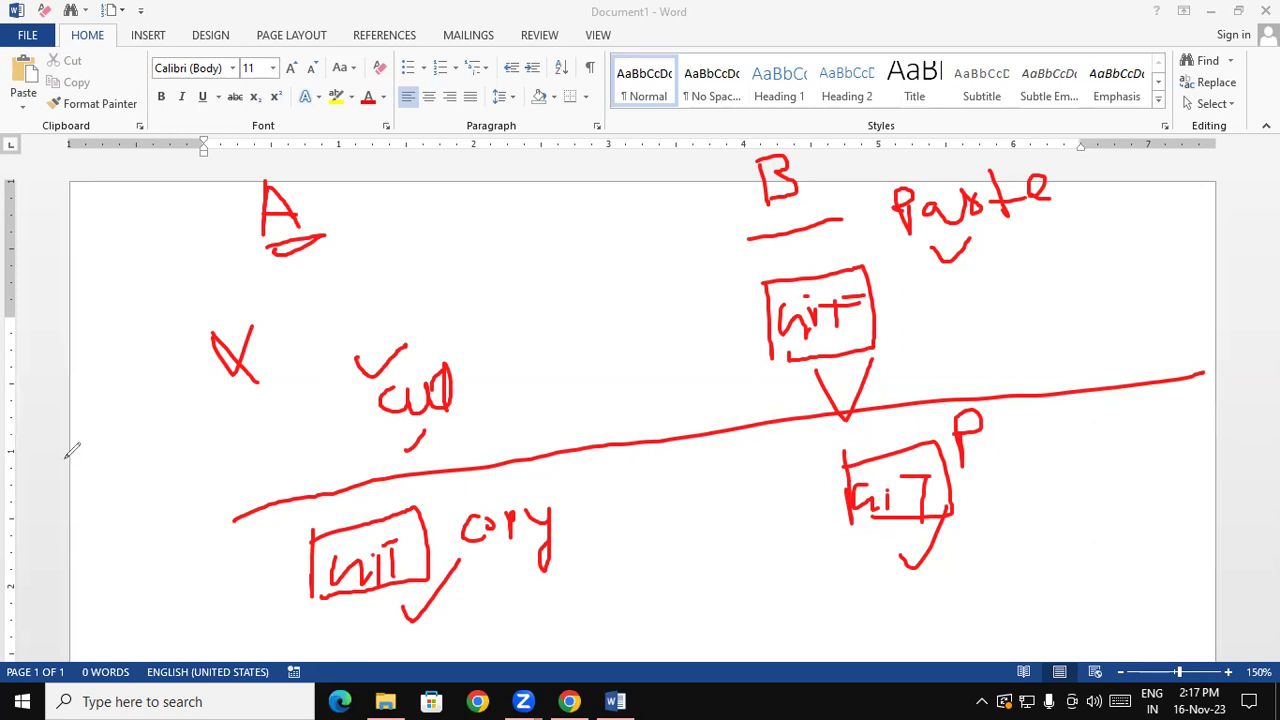
# Clear the red ink, then sketch three bracketed wavy lines and the letters C and P
pyautogui.press('e')
pyautogui.moveTo(533, 255)
pyautogui.mouseDown()
pyautogui.moveTo(574, 271)
pyautogui.moveTo(762, 238)
pyautogui.mouseUp()
pyautogui.moveTo(566, 342)
pyautogui.mouseDown()
pyautogui.moveTo(598, 350)
pyautogui.moveTo(743, 324)
pyautogui.mouseUp()
pyautogui.moveTo(579, 427); pyautogui.dragTo(773, 399)
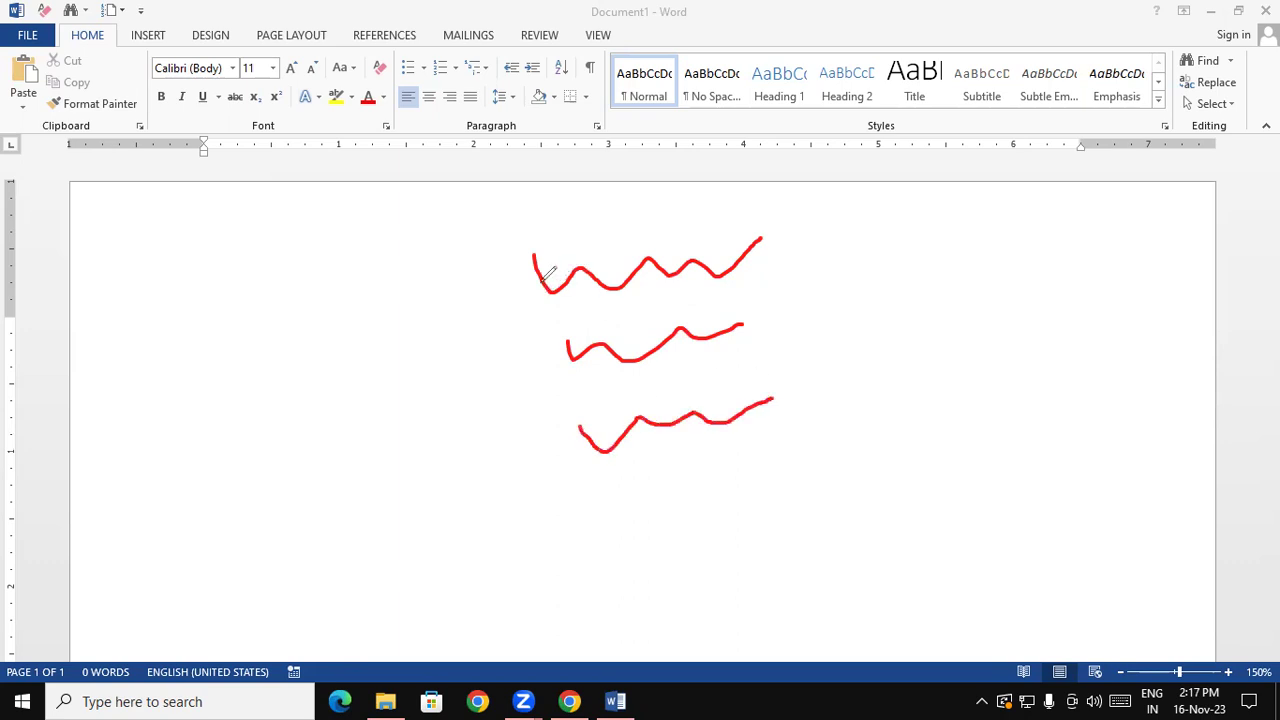
pyautogui.moveTo(545, 283)
pyautogui.mouseDown()
pyautogui.moveTo(486, 349)
pyautogui.moveTo(560, 486)
pyautogui.moveTo(604, 504)
pyautogui.mouseUp()
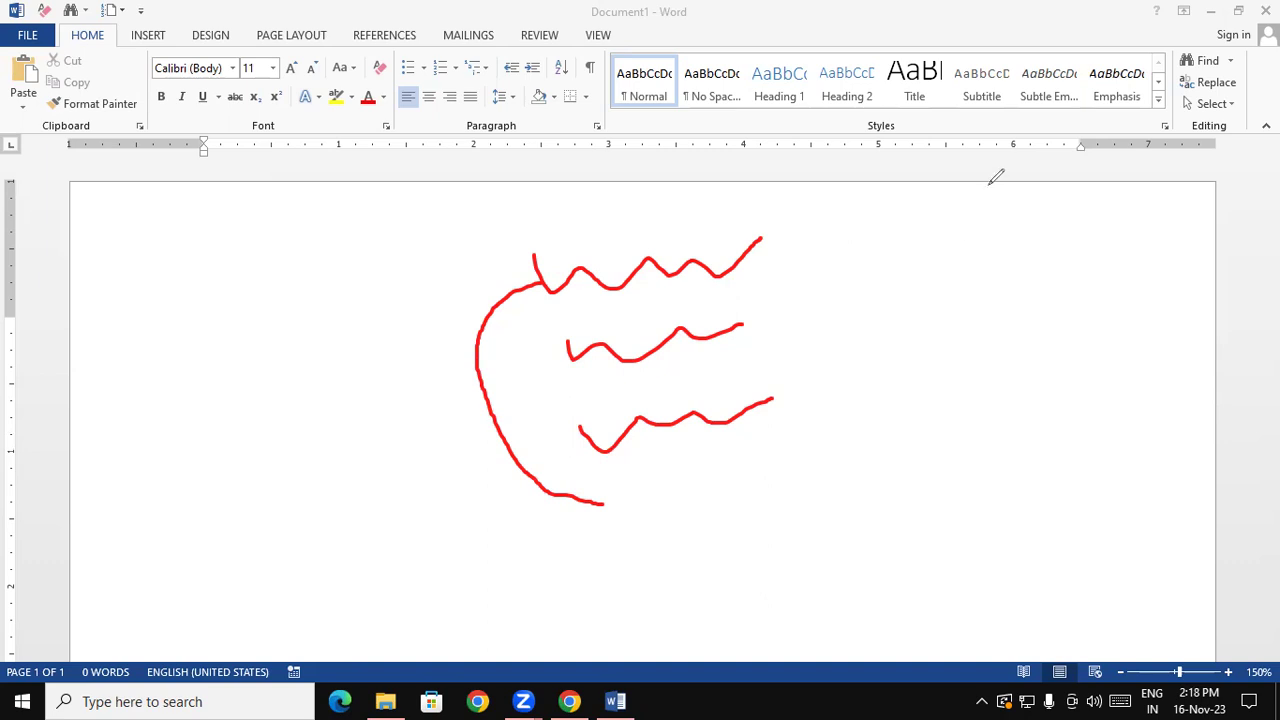
pyautogui.moveTo(1004, 182)
pyautogui.mouseDown()
pyautogui.moveTo(990, 226)
pyautogui.moveTo(1028, 230)
pyautogui.moveTo(1018, 210)
pyautogui.mouseUp()
pyautogui.moveTo(1012, 270)
pyautogui.mouseDown()
pyautogui.moveTo(1024, 296)
pyautogui.moveTo(1072, 290)
pyautogui.moveTo(1090, 264)
pyautogui.moveTo(1104, 306)
pyautogui.moveTo(1098, 280)
pyautogui.mouseUp()
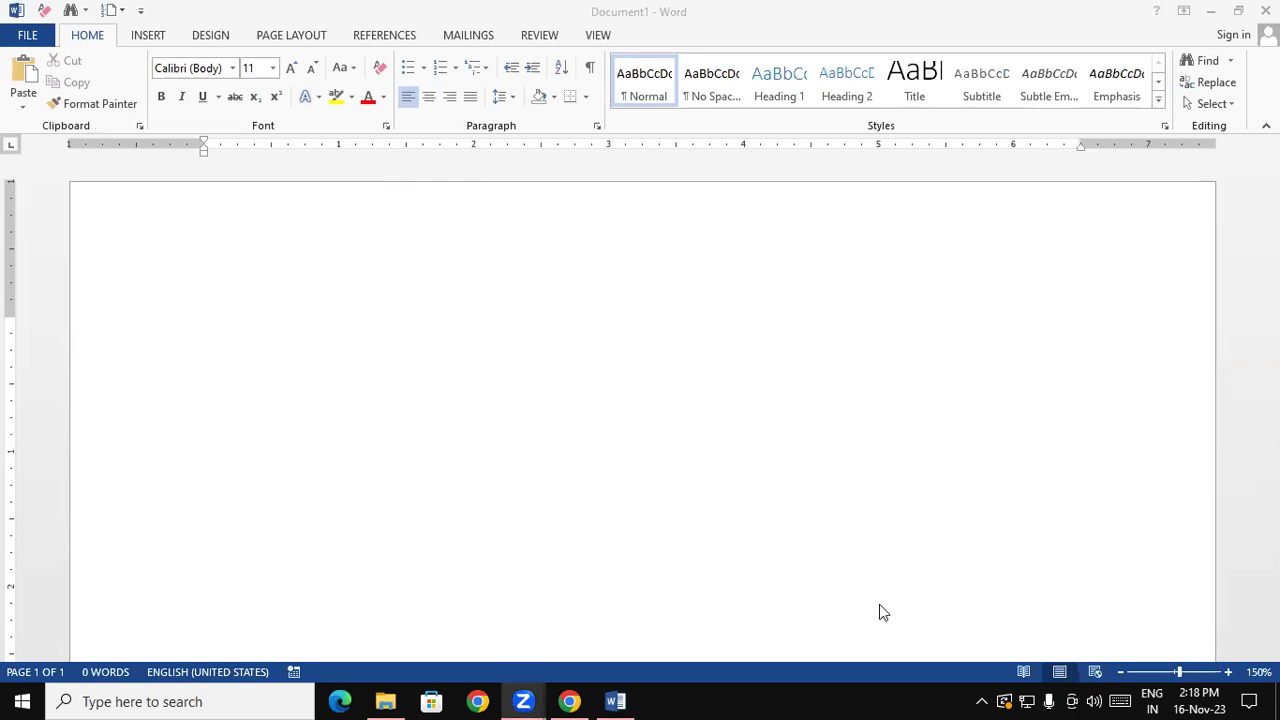
pyautogui.moveTo(96, 119); pyautogui.dragTo(150, 122)
pyautogui.moveTo(227, 195)
pyautogui.mouseDown()
pyautogui.moveTo(240, 239)
pyautogui.moveTo(290, 208)
pyautogui.moveTo(306, 249)
pyautogui.mouseUp()
pyautogui.moveTo(394, 178); pyautogui.dragTo(400, 231)
pyautogui.moveTo(368, 207); pyautogui.dragTo(421, 206)
pyautogui.moveTo(478, 170)
pyautogui.mouseDown()
pyautogui.moveTo(457, 212)
pyautogui.moveTo(546, 212)
pyautogui.moveTo(548, 175)
pyautogui.moveTo(562, 248)
pyautogui.mouseUp()
pyautogui.moveTo(589, 185)
pyautogui.mouseDown()
pyautogui.moveTo(588, 226)
pyautogui.moveTo(598, 197)
pyautogui.mouseUp()
pyautogui.moveTo(655, 157)
pyautogui.mouseDown()
pyautogui.moveTo(664, 216)
pyautogui.moveTo(697, 186)
pyautogui.moveTo(765, 196)
pyautogui.mouseUp()
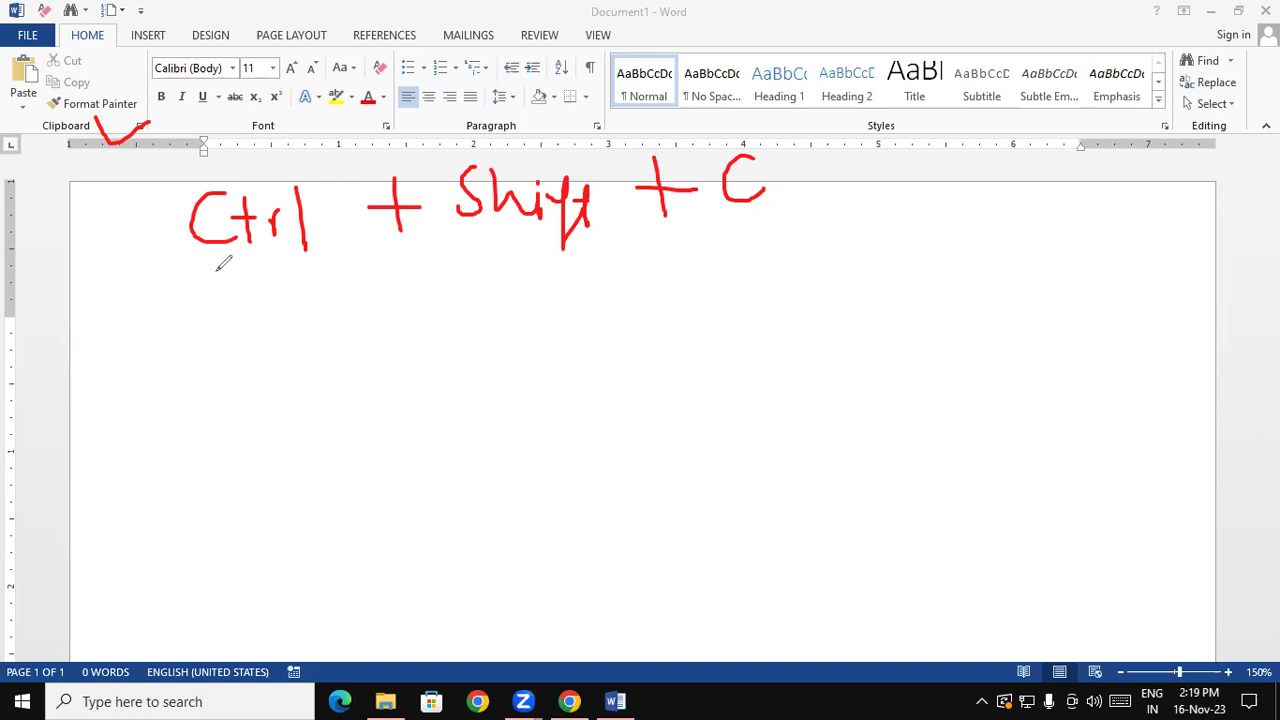
pyautogui.moveTo(215, 269); pyautogui.dragTo(746, 281)
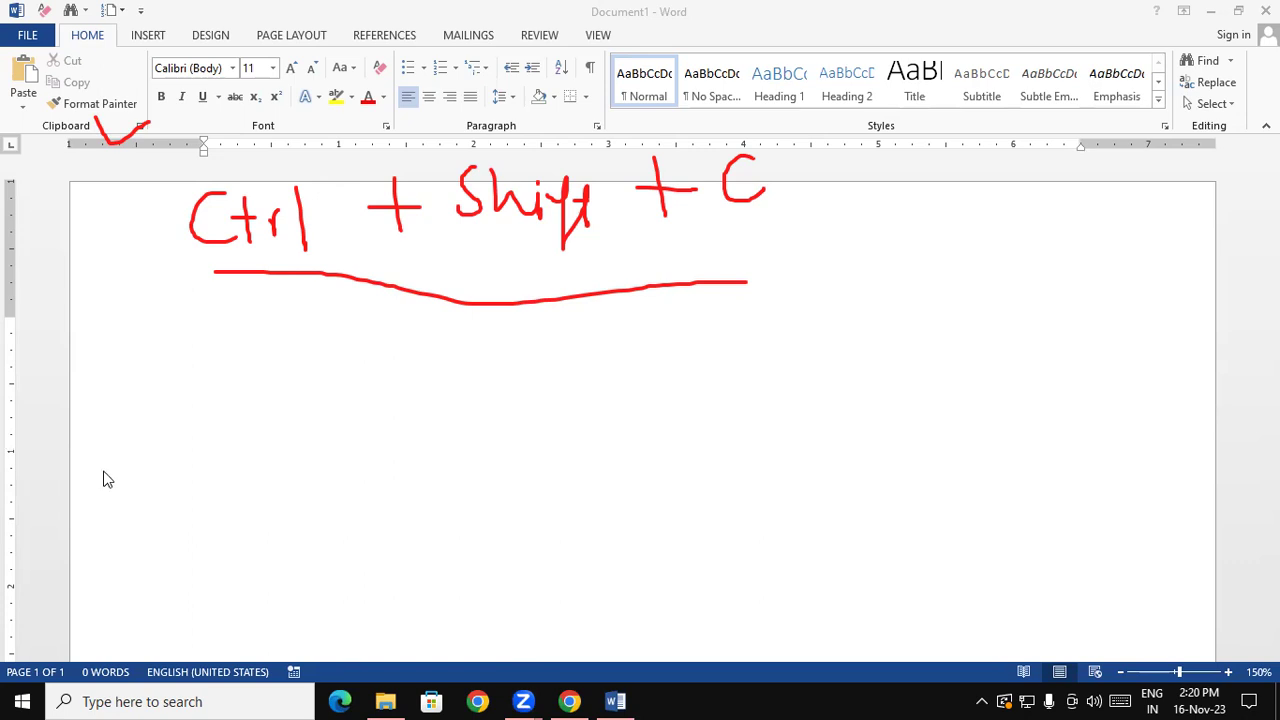
pyautogui.press('Escape')
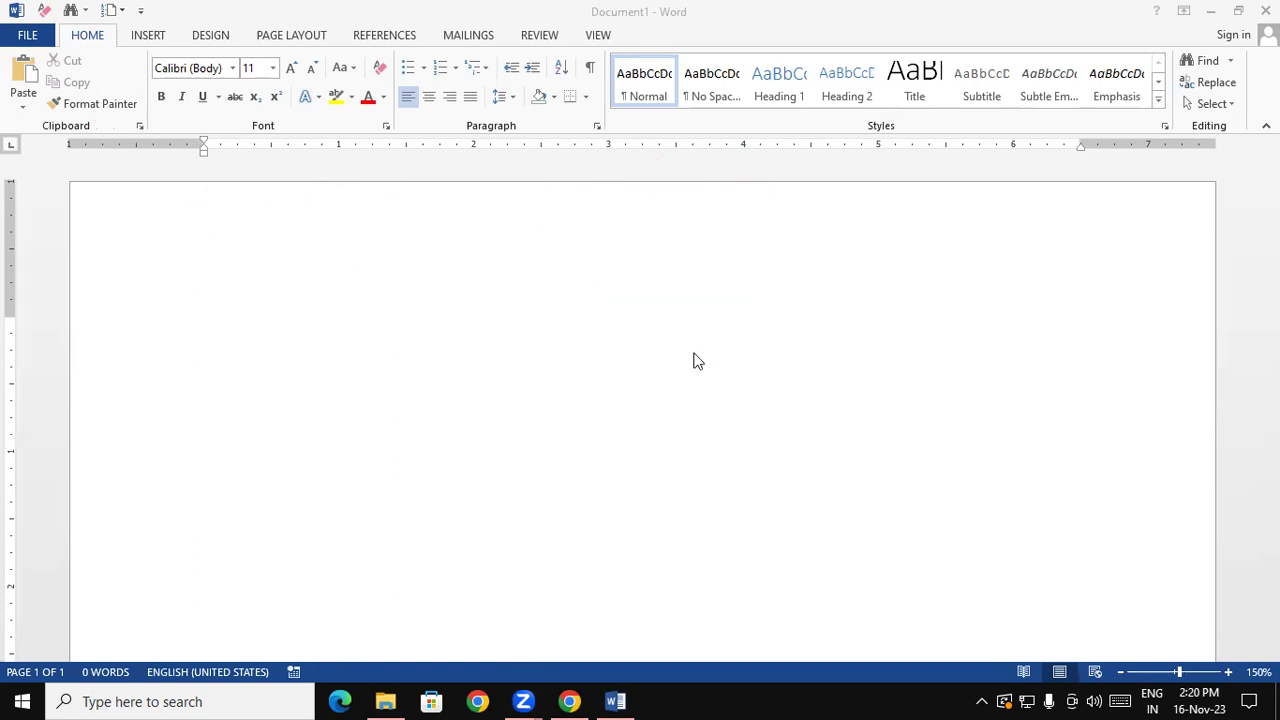
pyautogui.click(344, 284)
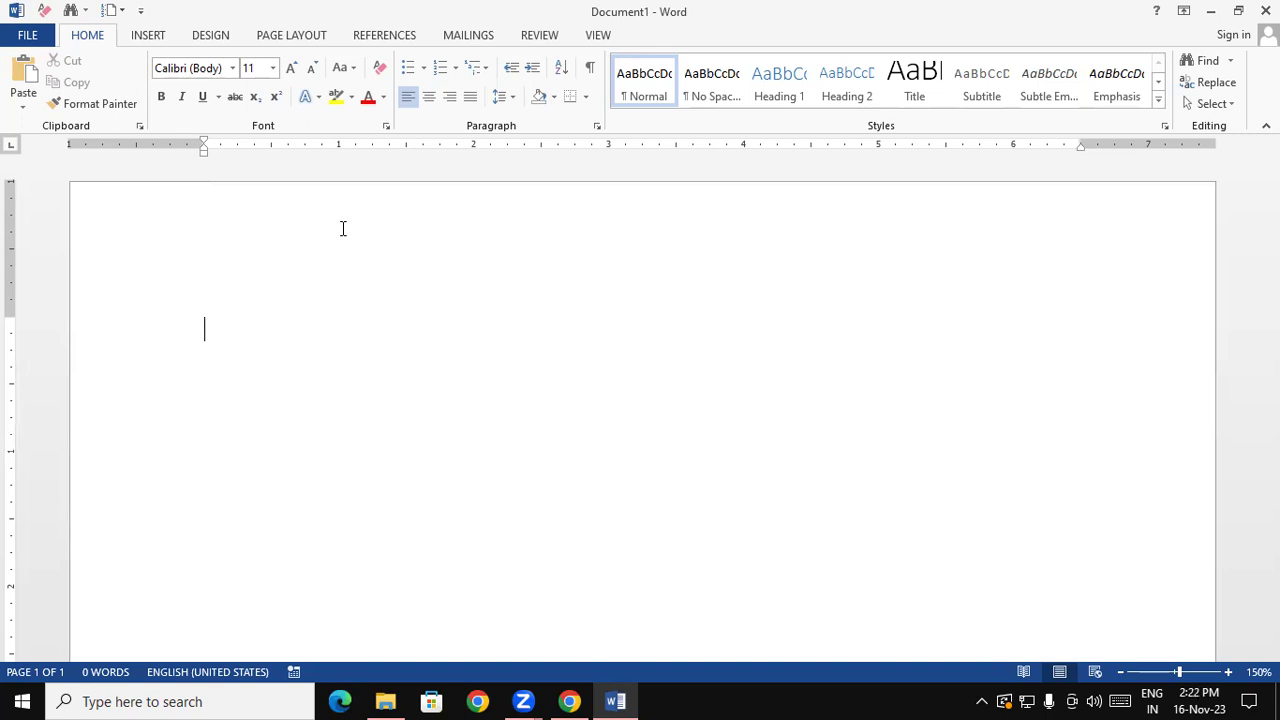
# Generate sample paragraphs with =rand() and scroll back to the top of the page
pyautogui.write('=')
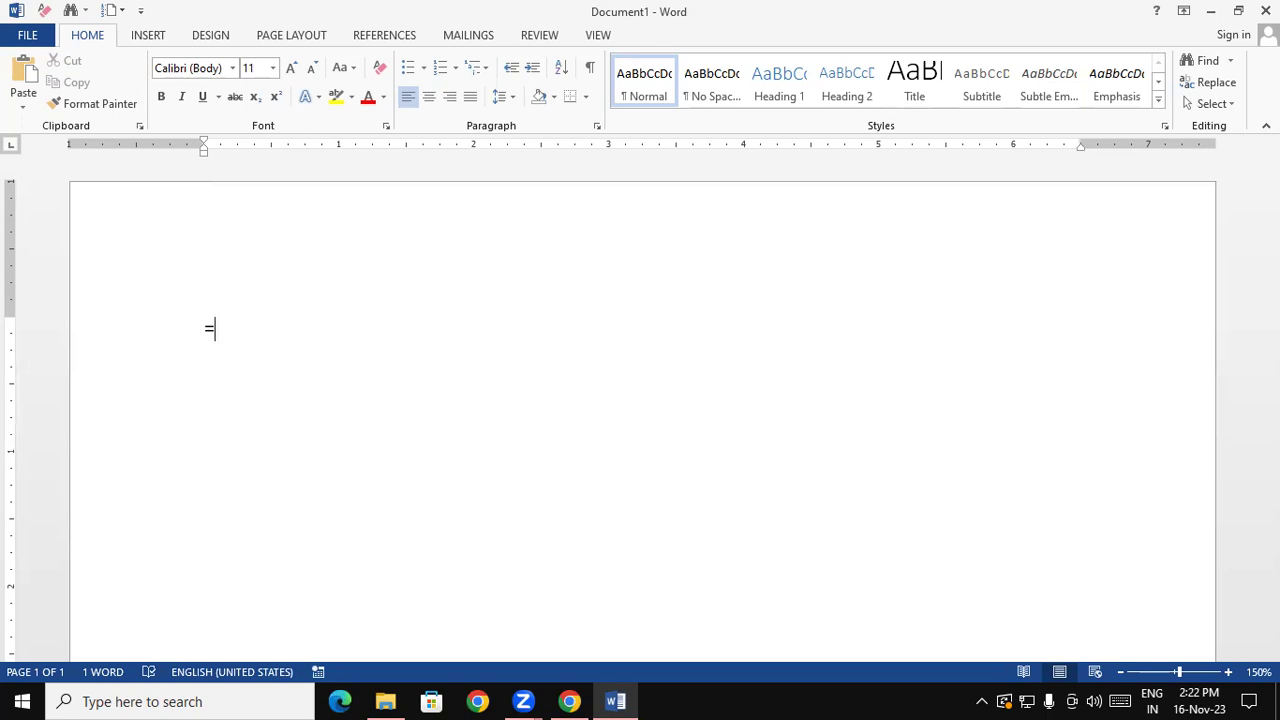
pyautogui.write('rand()')
pyautogui.press('Return')
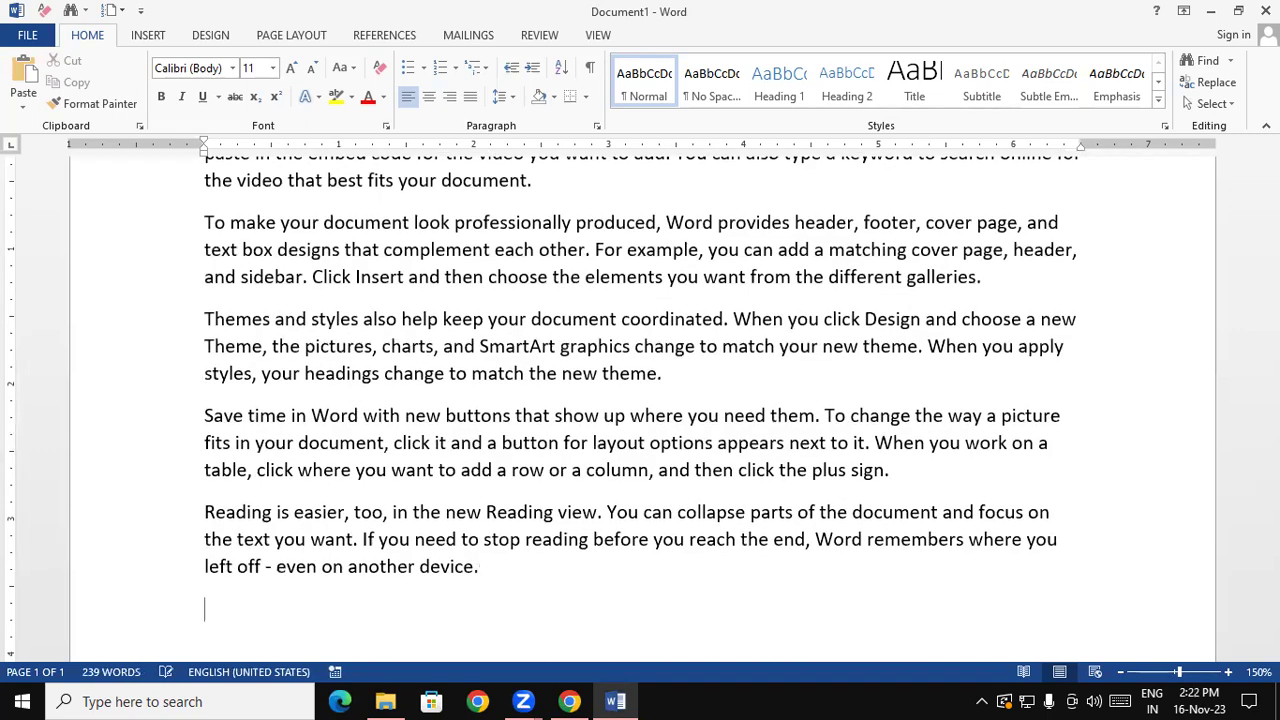
pyautogui.scroll(3, 432, 150)
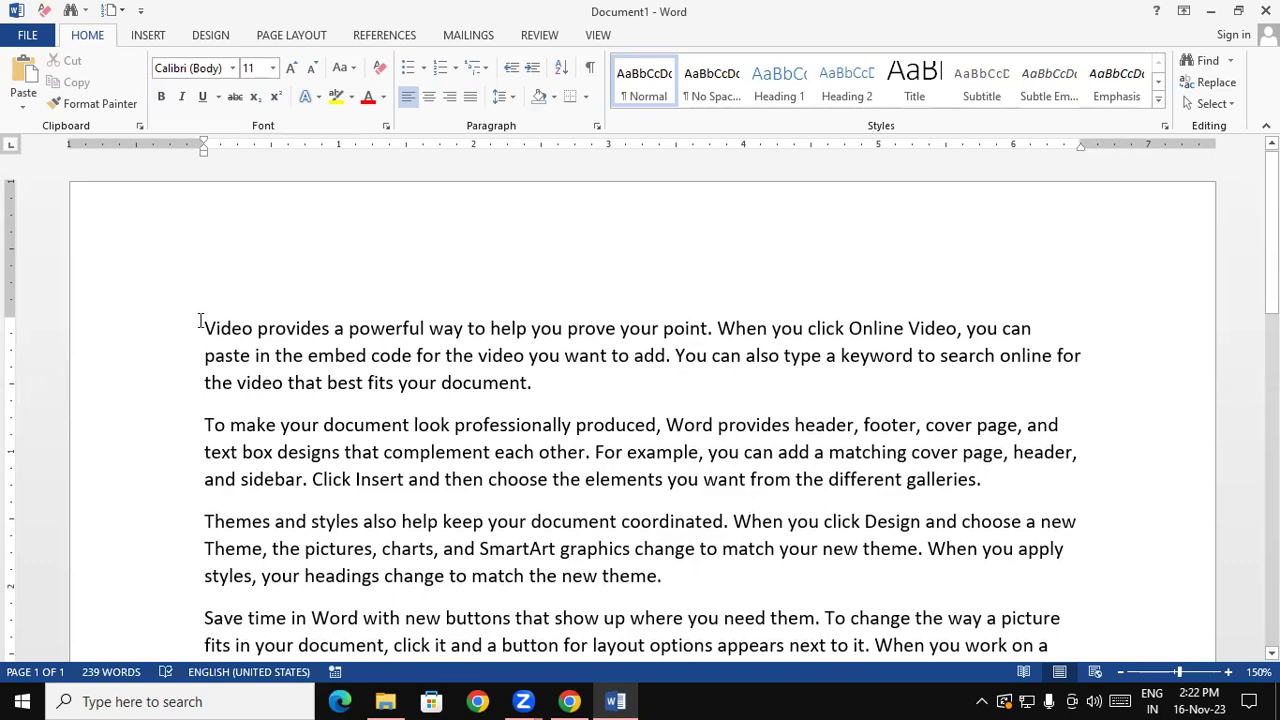
# Make the opening words 'Video provides' bold
pyautogui.moveTo(203, 328); pyautogui.dragTo(333, 330)
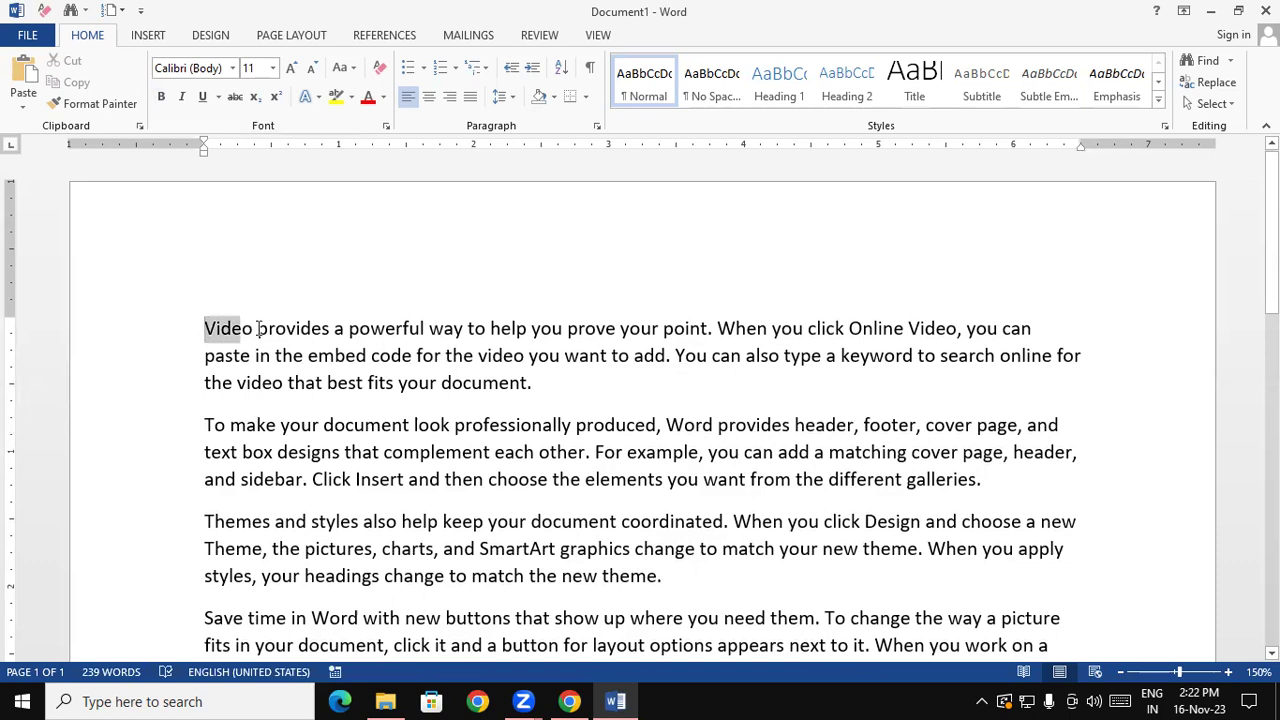
pyautogui.click(161, 97)
pyautogui.click(489, 452)
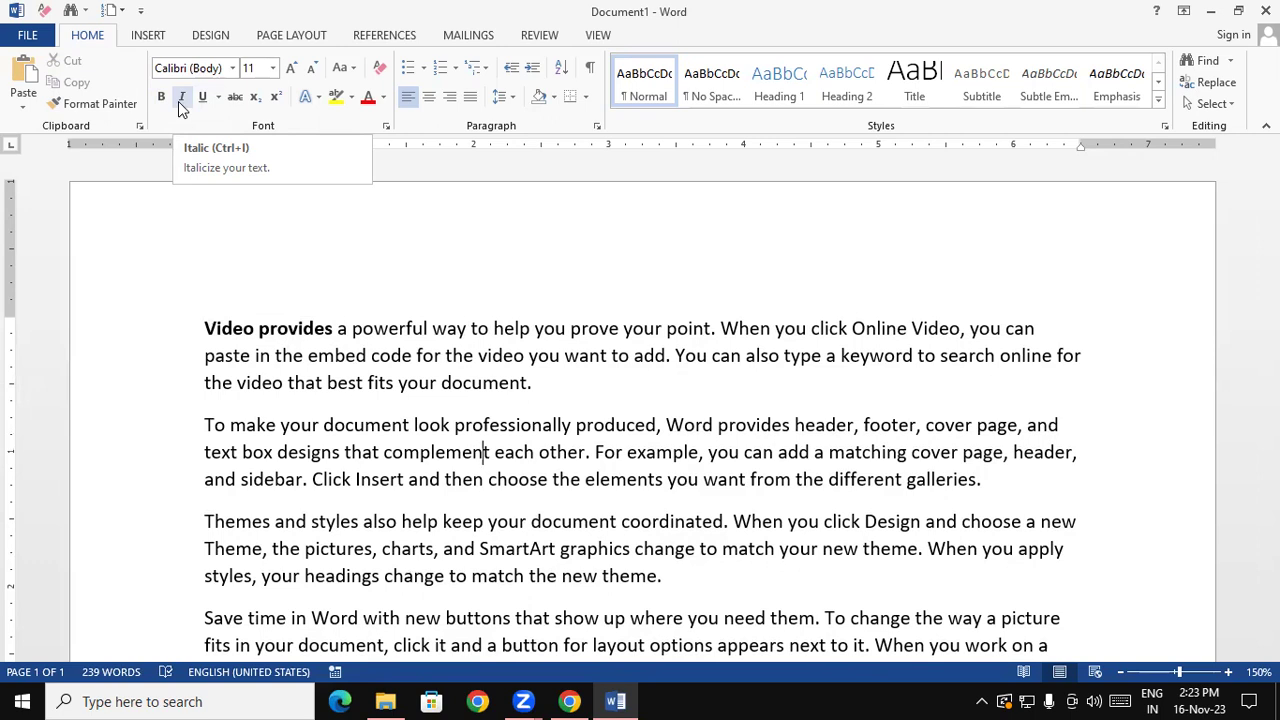
# Toggle italic on and off twice for the first paragraph, leaving it regular
pyautogui.moveTo(205, 328); pyautogui.dragTo(563, 382)
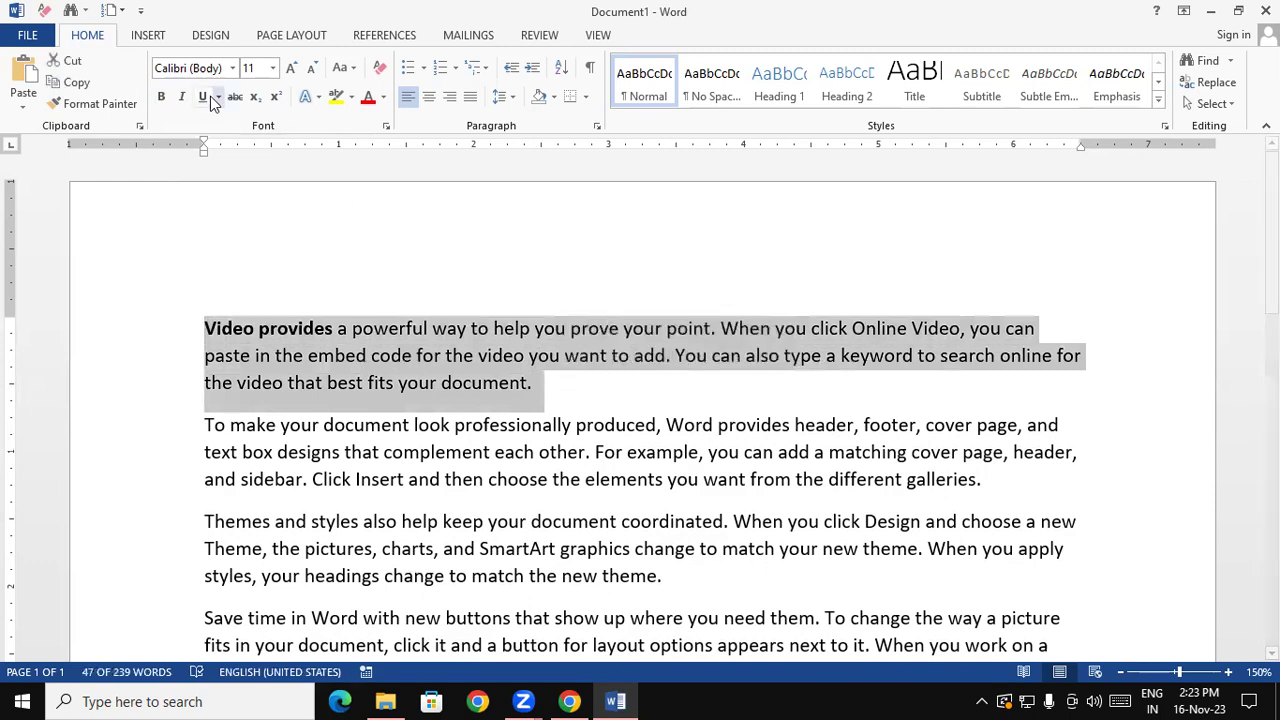
pyautogui.click(184, 98)
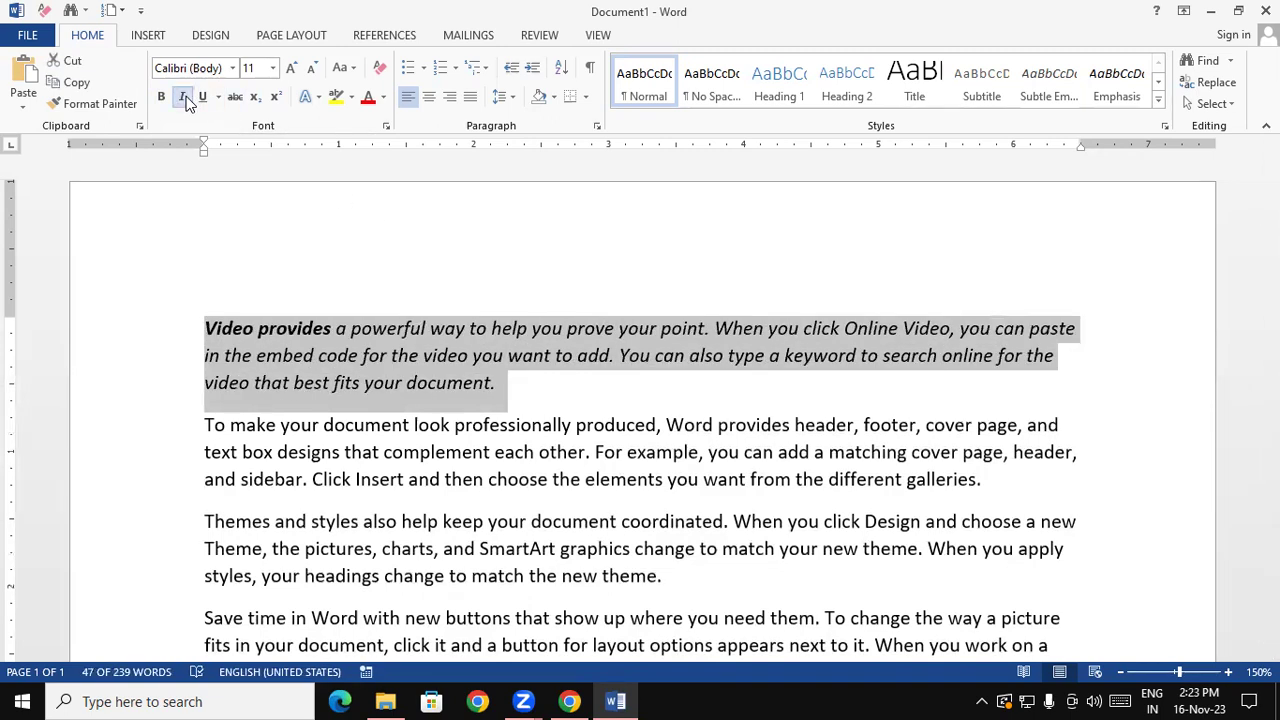
pyautogui.click(184, 98)
pyautogui.click(184, 98)
pyautogui.click(184, 98)
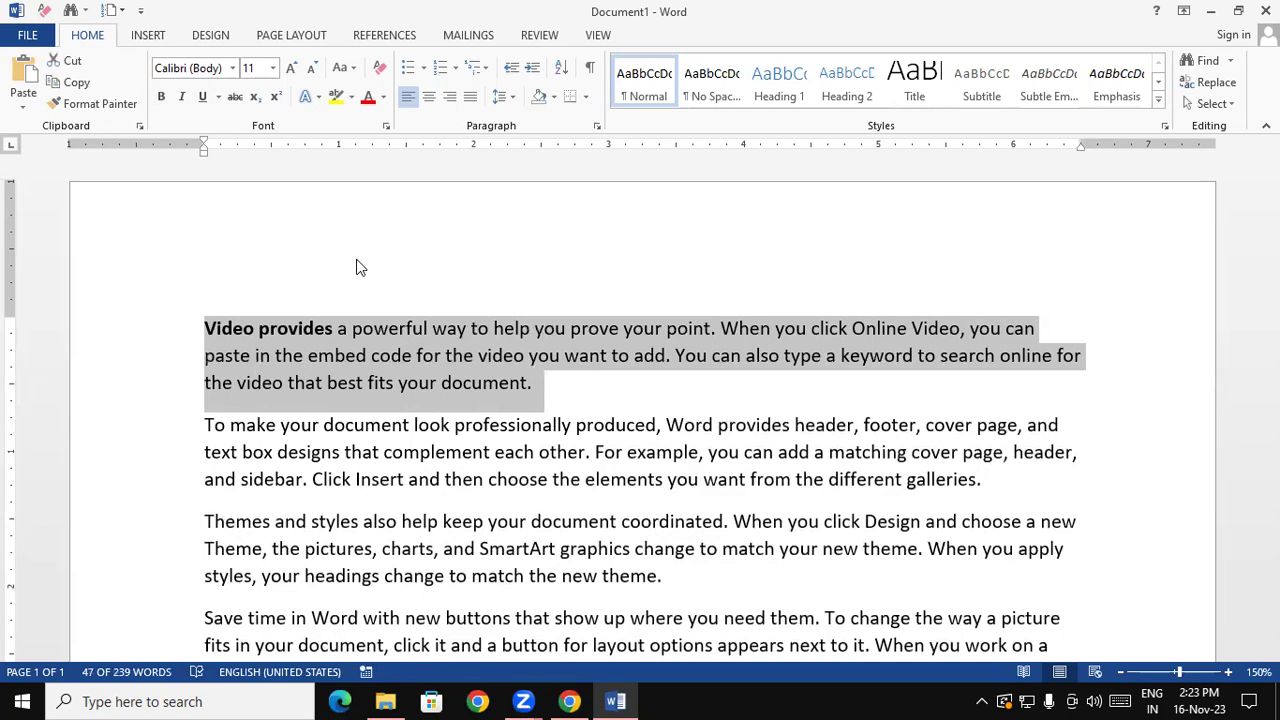
pyautogui.click(204, 98)
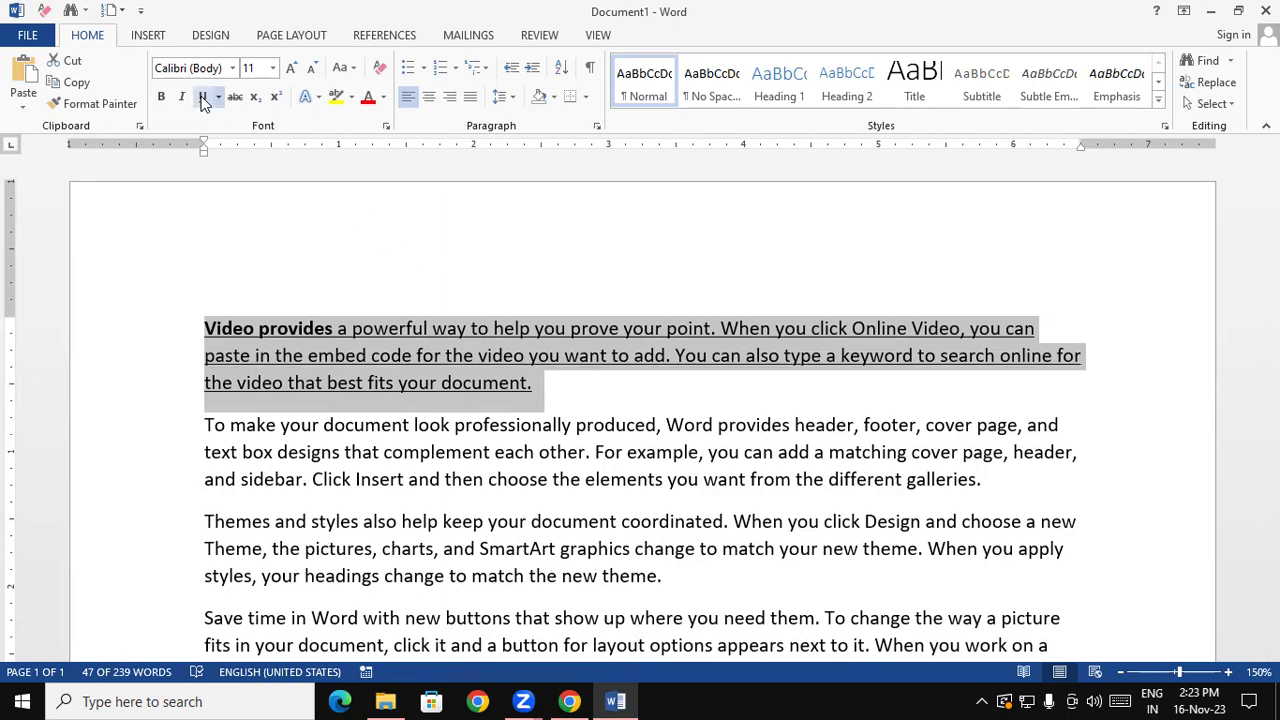
pyautogui.click(204, 98)
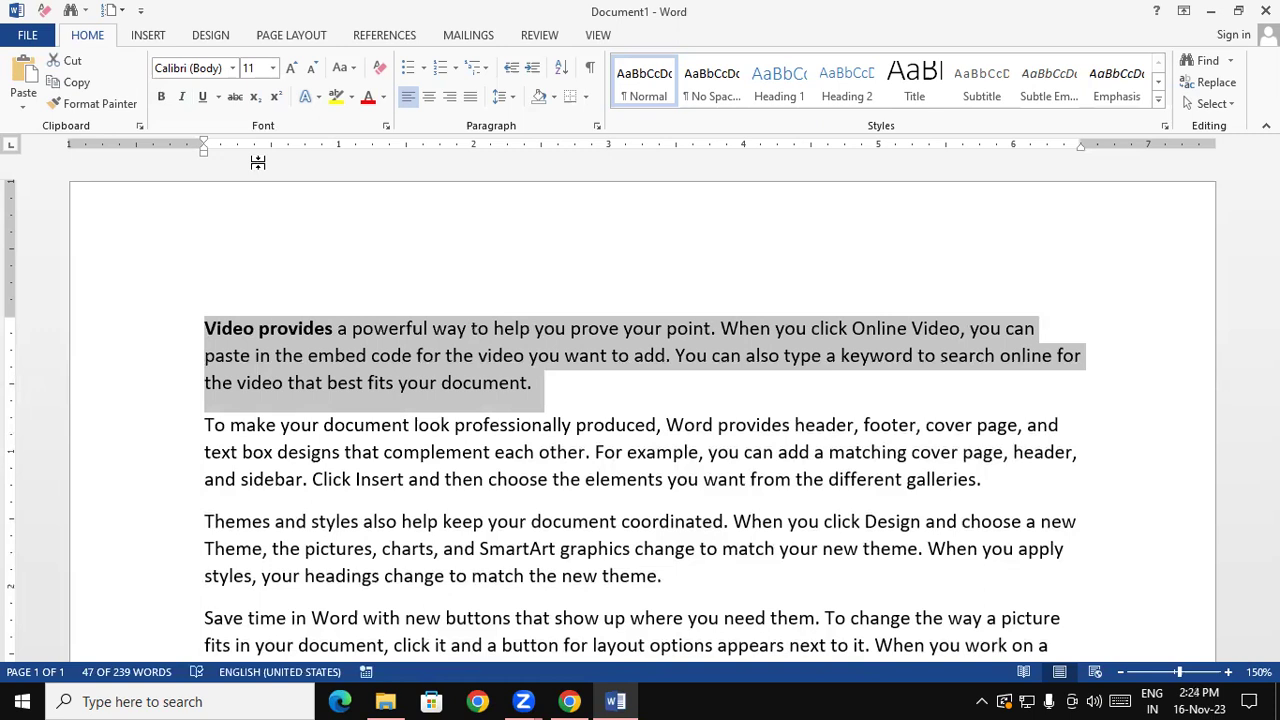
pyautogui.click(220, 102)
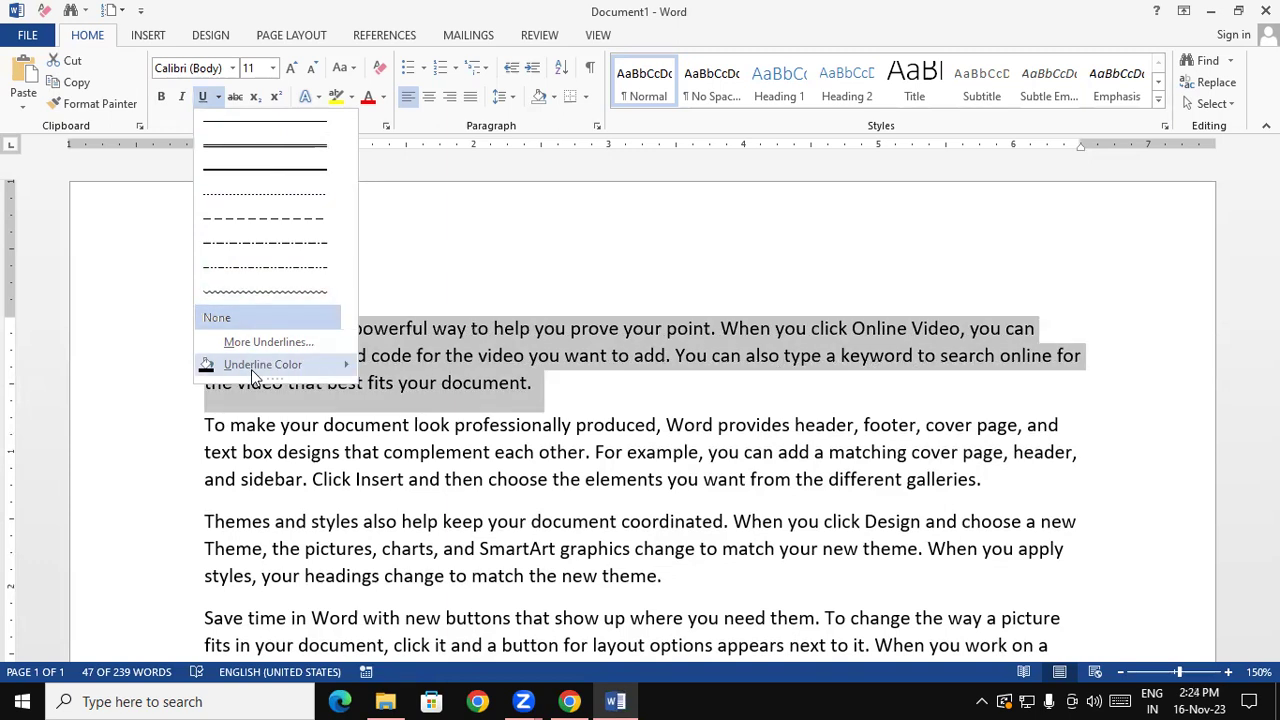
pyautogui.moveTo(253, 370)
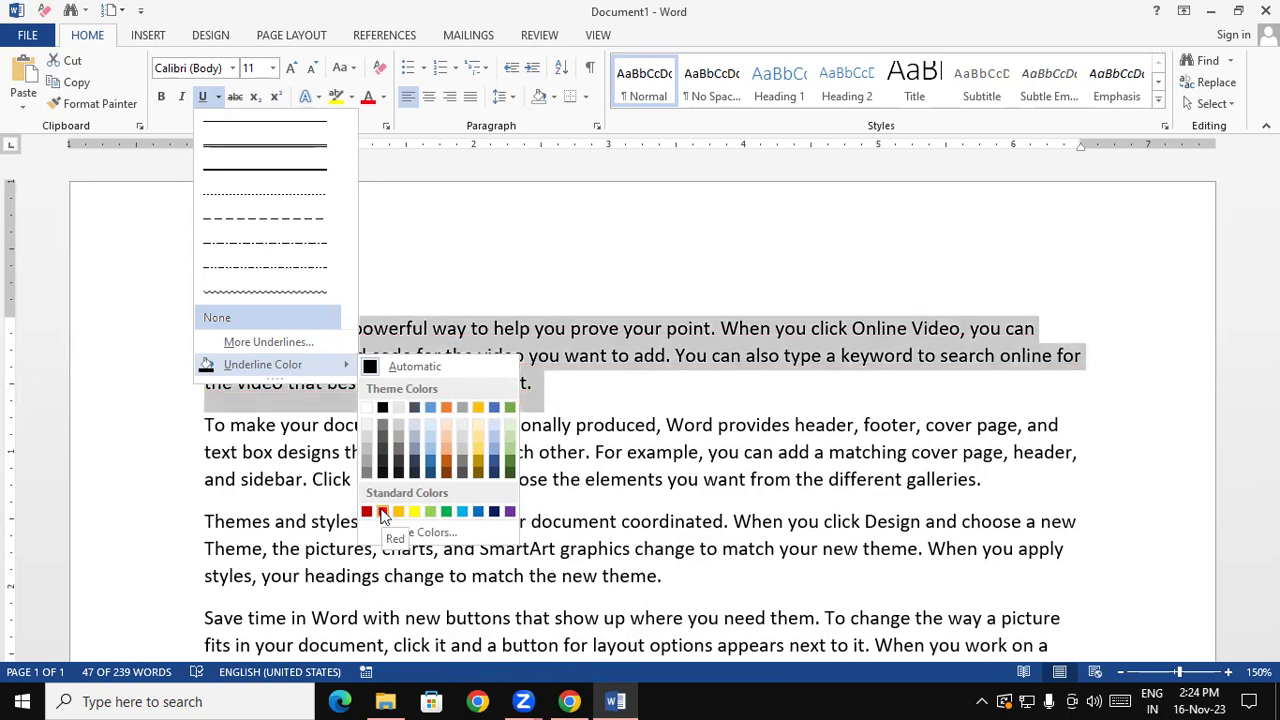
pyautogui.click(433, 266)
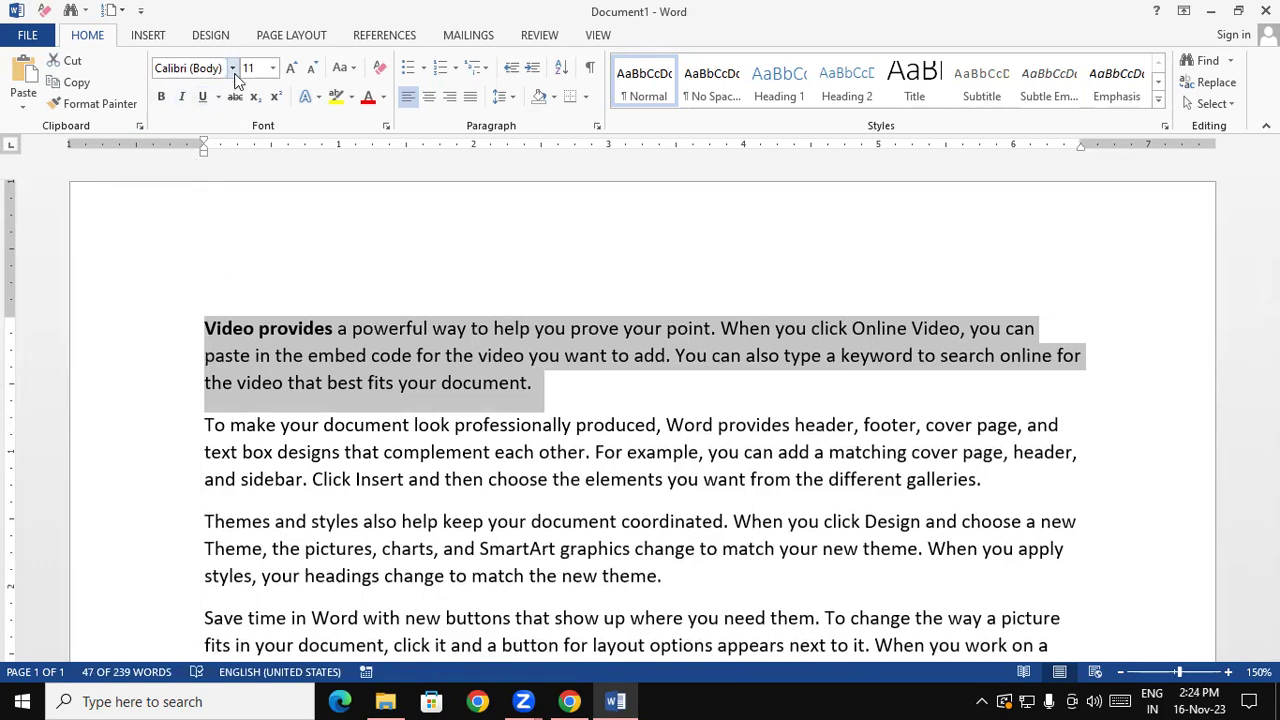
pyautogui.click(217, 98)
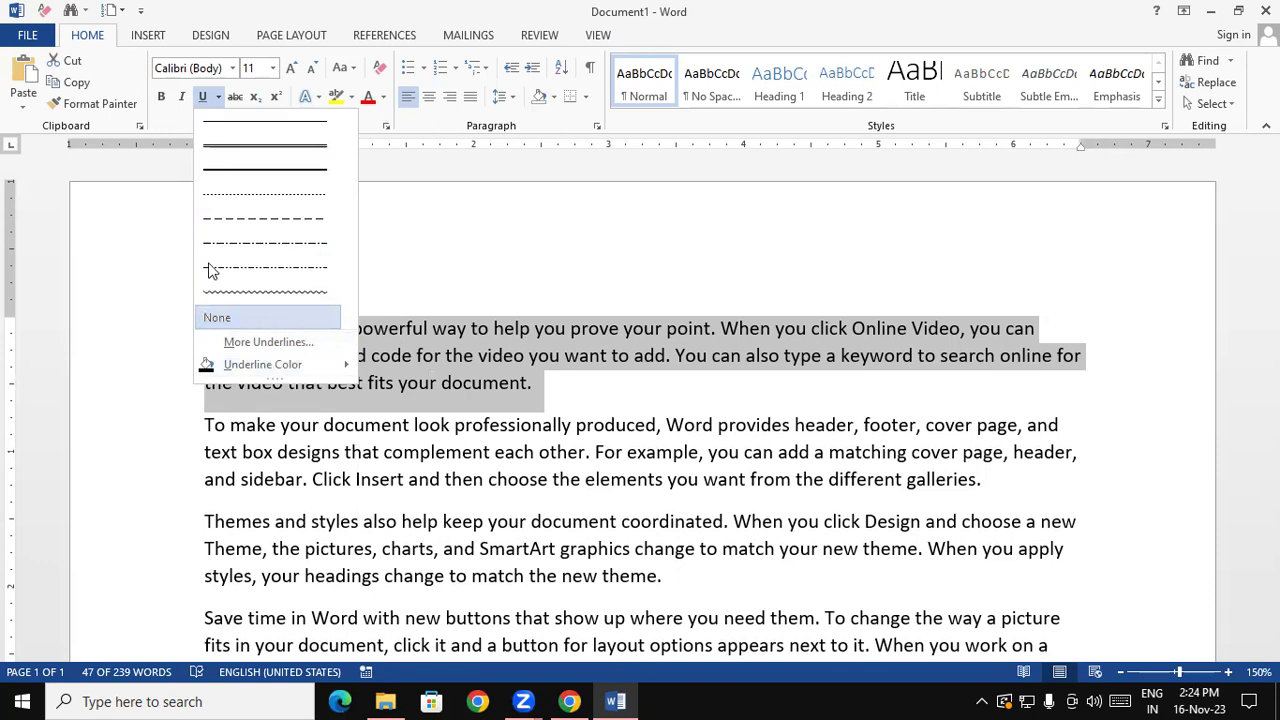
pyautogui.press('Escape')
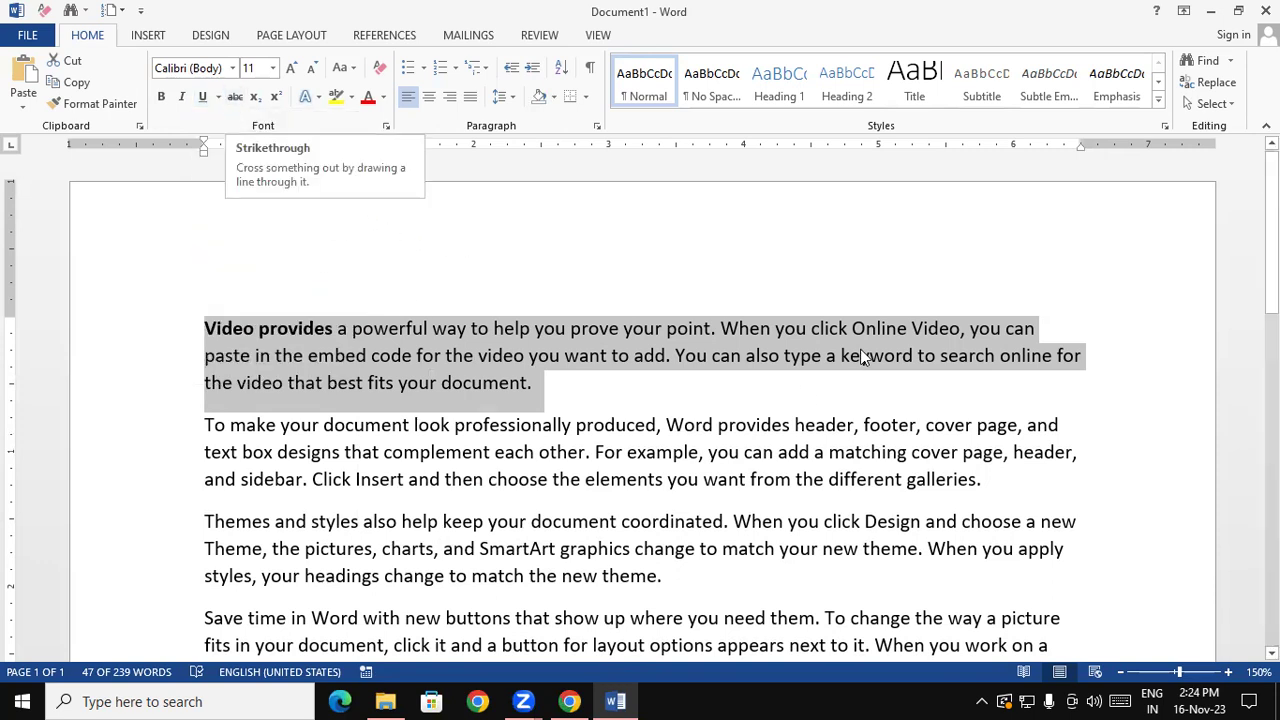
pyautogui.click(885, 697)
pyautogui.moveTo(770, 218)
pyautogui.mouseDown()
pyautogui.moveTo(777, 194)
pyautogui.moveTo(830, 220)
pyautogui.mouseUp()
pyautogui.moveTo(738, 249)
pyautogui.mouseDown()
pyautogui.moveTo(712, 263)
pyautogui.moveTo(845, 205)
pyautogui.mouseUp()
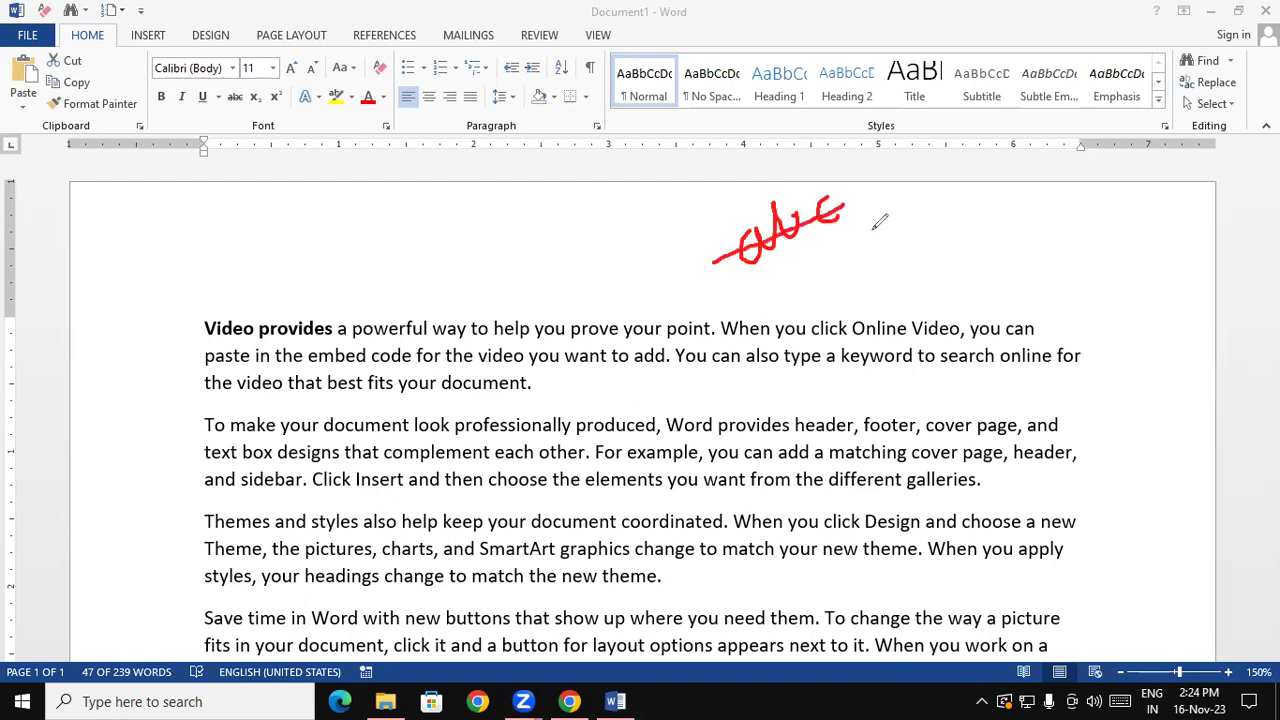
pyautogui.moveTo(938, 234); pyautogui.dragTo(926, 283)
pyautogui.press('Escape')
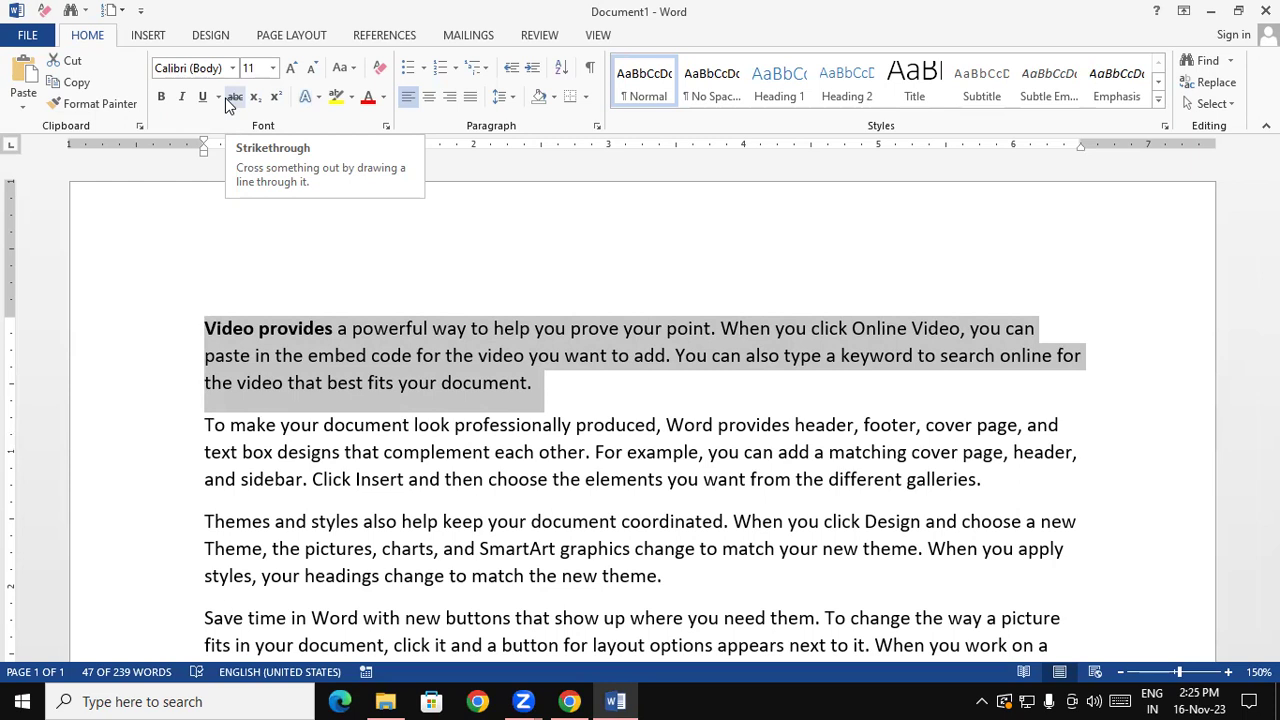
# Start a new blank document and handwrite x₂ and a superscript example in red
pyautogui.click(376, 308)
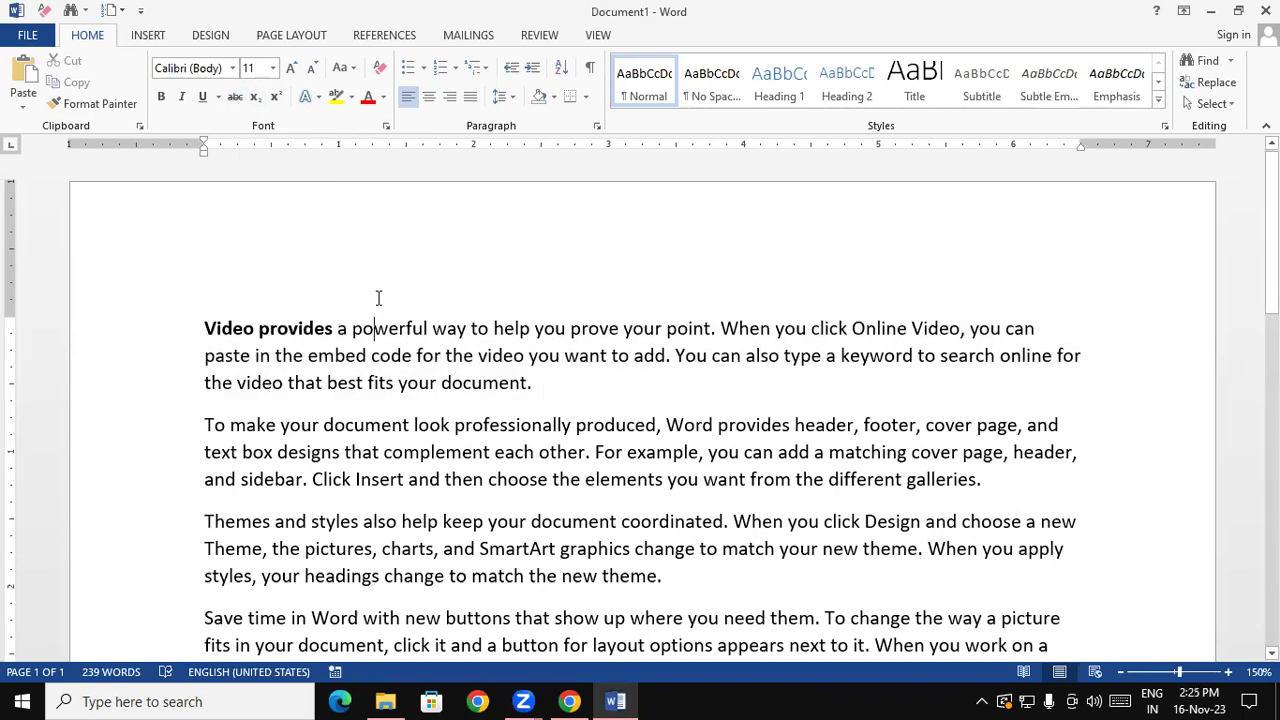
pyautogui.hotkey('ctrl', 'n')
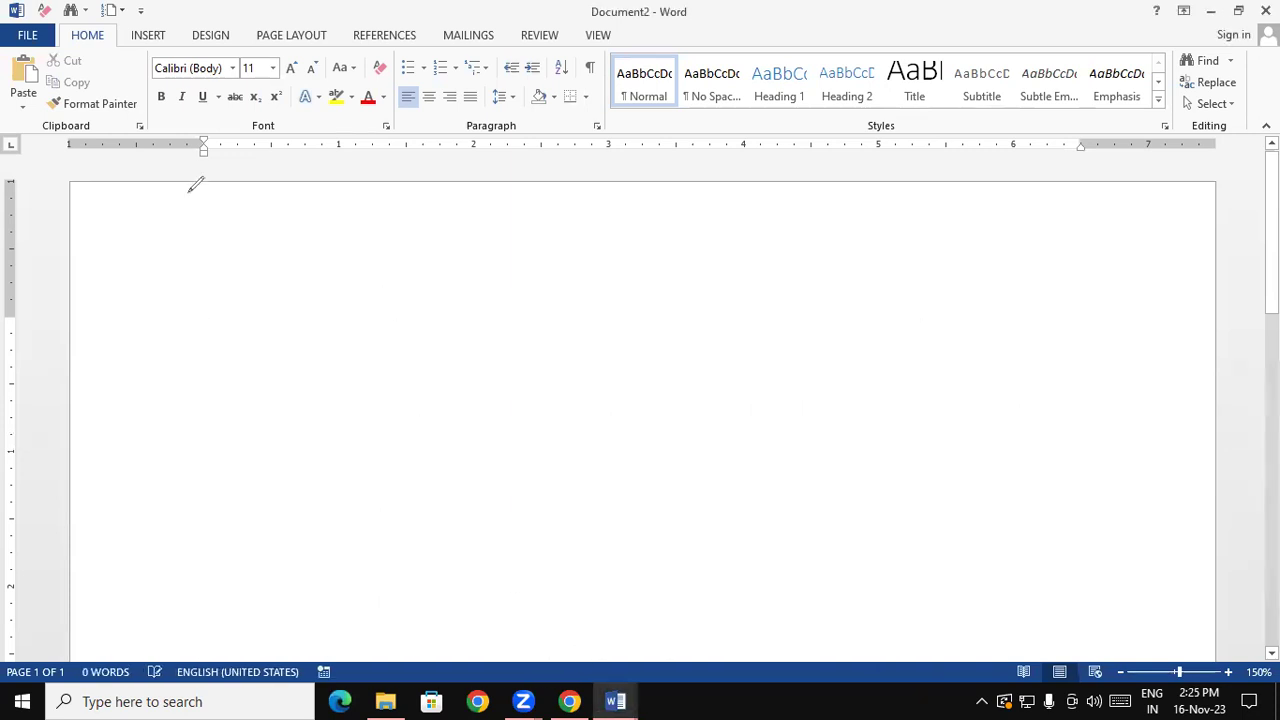
pyautogui.moveTo(169, 195); pyautogui.dragTo(200, 240)
pyautogui.moveTo(207, 186); pyautogui.dragTo(174, 242)
pyautogui.moveTo(210, 230); pyautogui.dragTo(246, 250)
pyautogui.moveTo(410, 170)
pyautogui.mouseDown()
pyautogui.moveTo(377, 228)
pyautogui.moveTo(395, 203)
pyautogui.moveTo(424, 222)
pyautogui.mouseUp()
pyautogui.moveTo(421, 150); pyautogui.dragTo(448, 183)
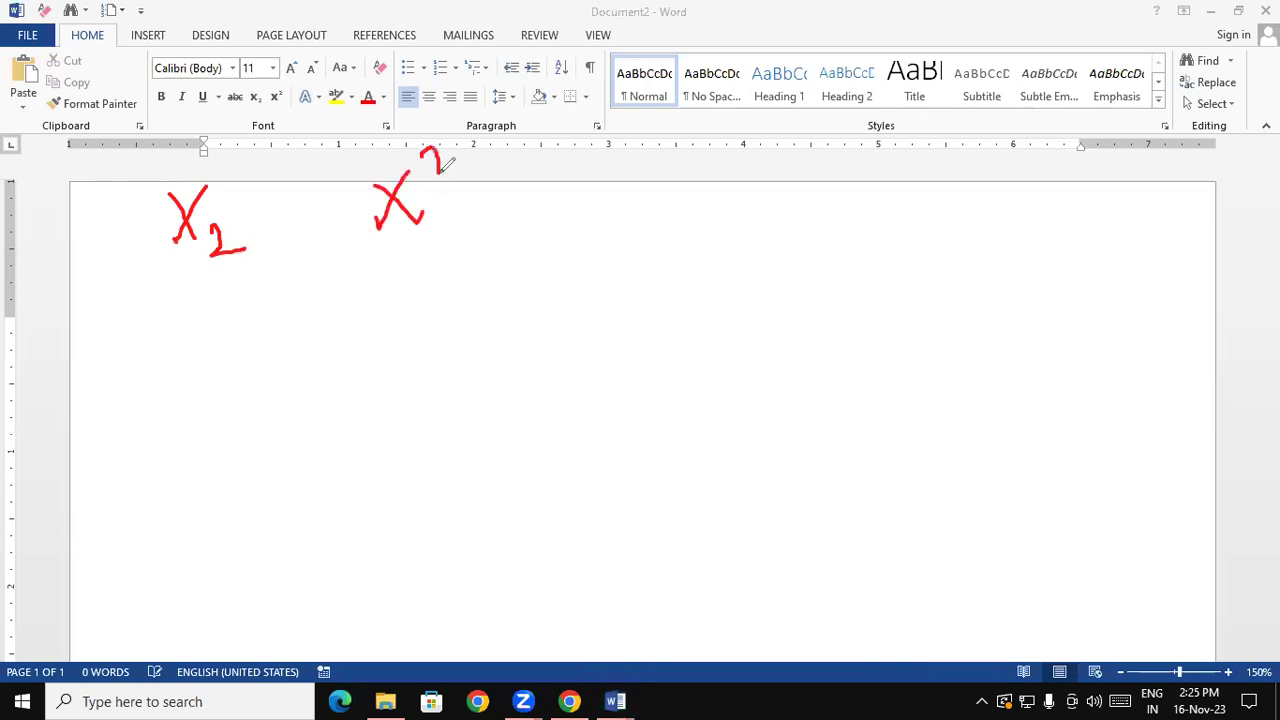
# Label the examples 'sub script' and 'Super script' and change the exponent to 2
pyautogui.moveTo(171, 322)
pyautogui.mouseDown()
pyautogui.moveTo(146, 357)
pyautogui.moveTo(212, 322)
pyautogui.moveTo(220, 350)
pyautogui.moveTo(181, 413)
pyautogui.moveTo(221, 412)
pyautogui.moveTo(255, 386)
pyautogui.moveTo(280, 404)
pyautogui.moveTo(300, 372)
pyautogui.moveTo(308, 388)
pyautogui.moveTo(322, 340)
pyautogui.mouseUp()
pyautogui.click(258, 366)
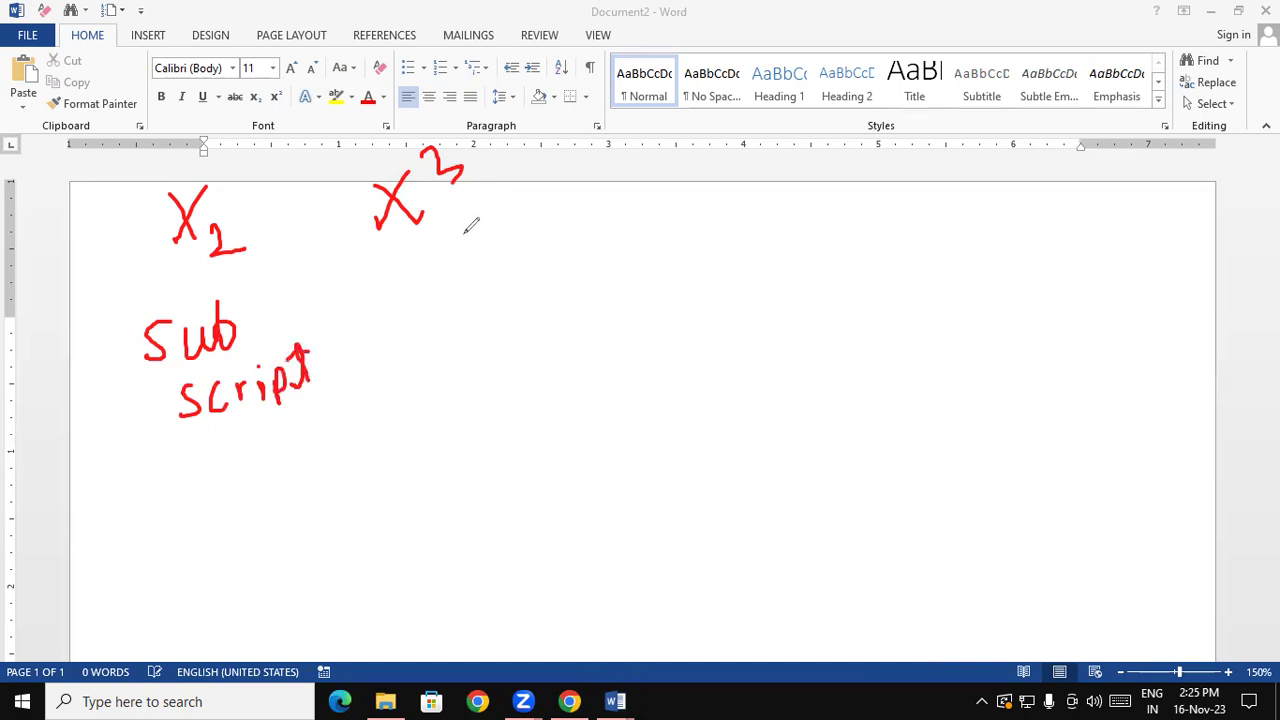
pyautogui.moveTo(461, 244); pyautogui.dragTo(446, 302)
pyautogui.moveTo(481, 260)
pyautogui.mouseDown()
pyautogui.moveTo(508, 240)
pyautogui.moveTo(514, 294)
pyautogui.moveTo(549, 257)
pyautogui.moveTo(562, 268)
pyautogui.moveTo(583, 228)
pyautogui.mouseUp()
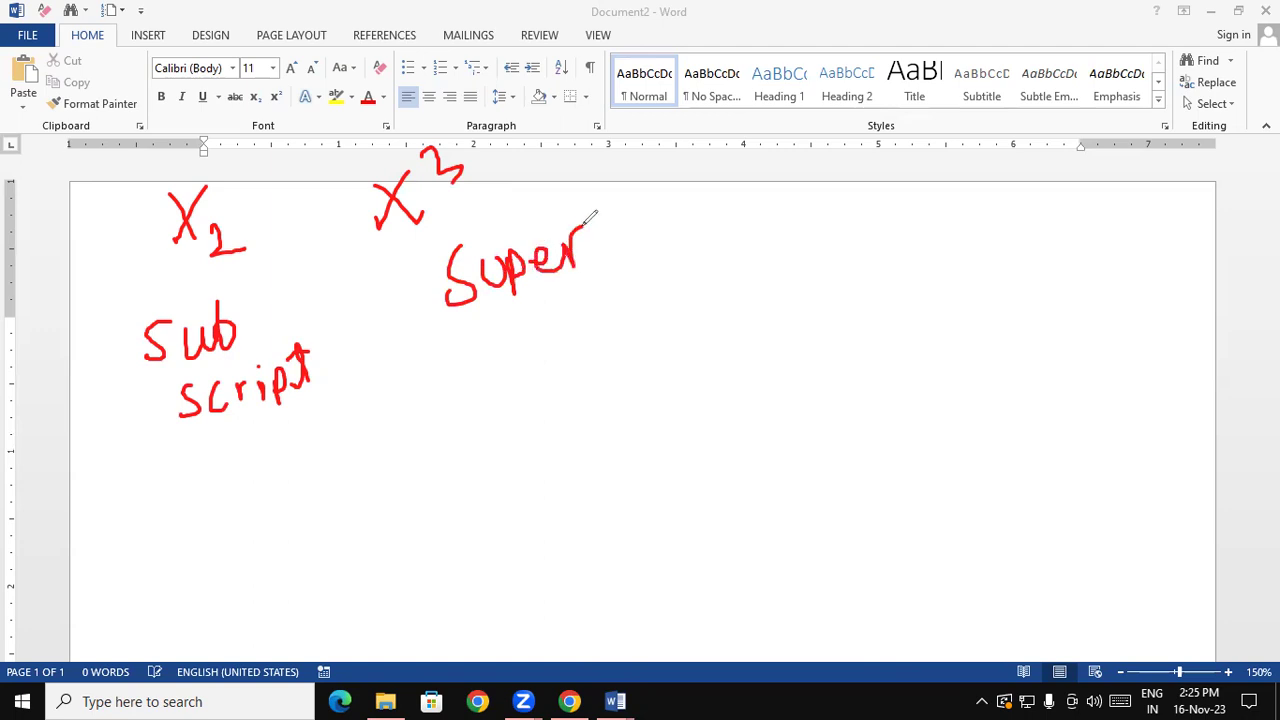
pyautogui.moveTo(512, 318)
pyautogui.mouseDown()
pyautogui.moveTo(484, 352)
pyautogui.moveTo(552, 346)
pyautogui.mouseUp()
pyautogui.moveTo(552, 332)
pyautogui.mouseDown()
pyautogui.moveTo(576, 316)
pyautogui.moveTo(584, 340)
pyautogui.moveTo(598, 337)
pyautogui.moveTo(606, 318)
pyautogui.mouseUp()
pyautogui.moveTo(630, 256)
pyautogui.mouseDown()
pyautogui.moveTo(648, 316)
pyautogui.moveTo(654, 284)
pyautogui.mouseUp()
pyautogui.moveTo(424, 150)
pyautogui.mouseDown()
pyautogui.moveTo(444, 166)
pyautogui.moveTo(464, 160)
pyautogui.moveTo(431, 145)
pyautogui.moveTo(446, 172)
pyautogui.moveTo(474, 172)
pyautogui.mouseUp()
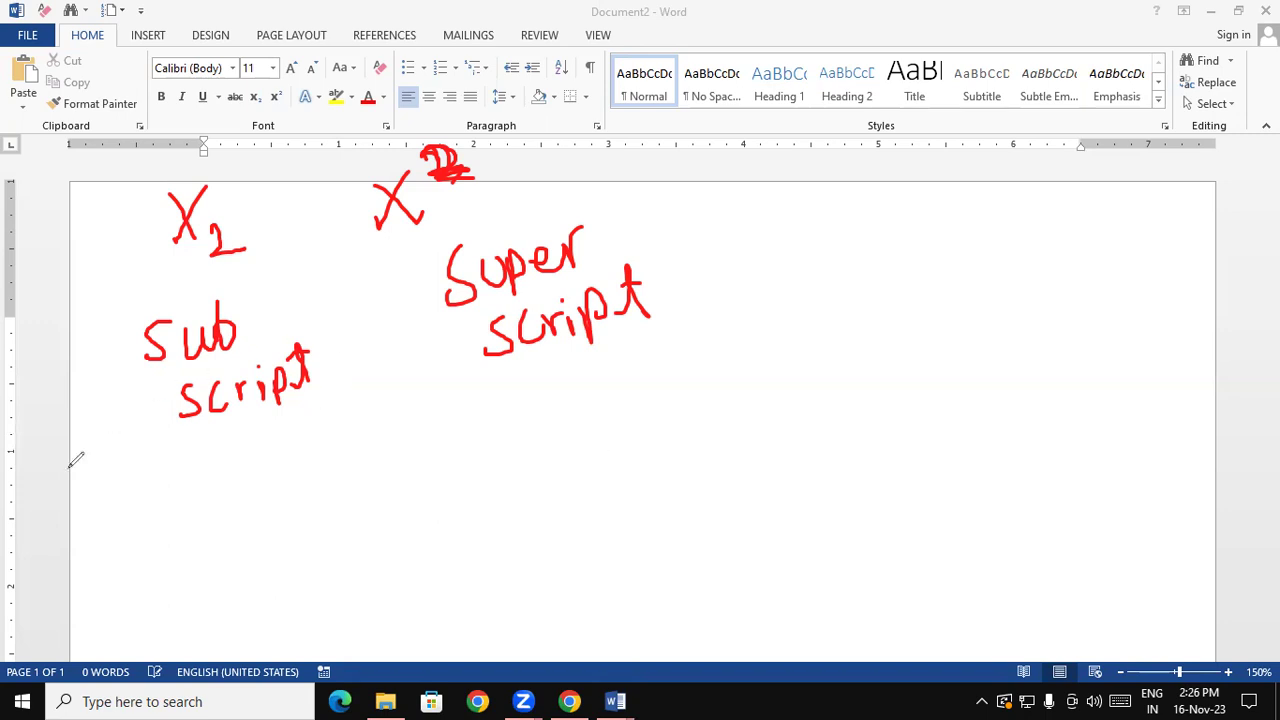
# Clear the ink, set font size 36, type CO2 and make the 2 a subscript
pyautogui.press('Escape')
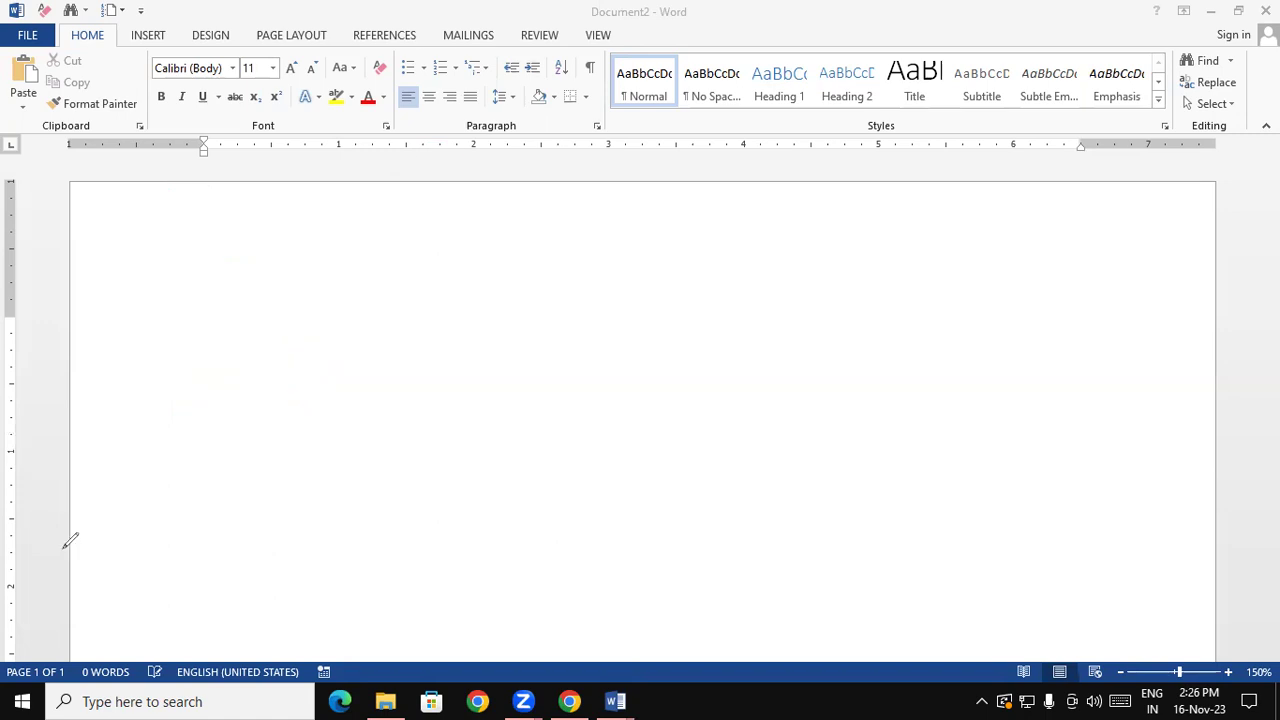
pyautogui.click(273, 68)
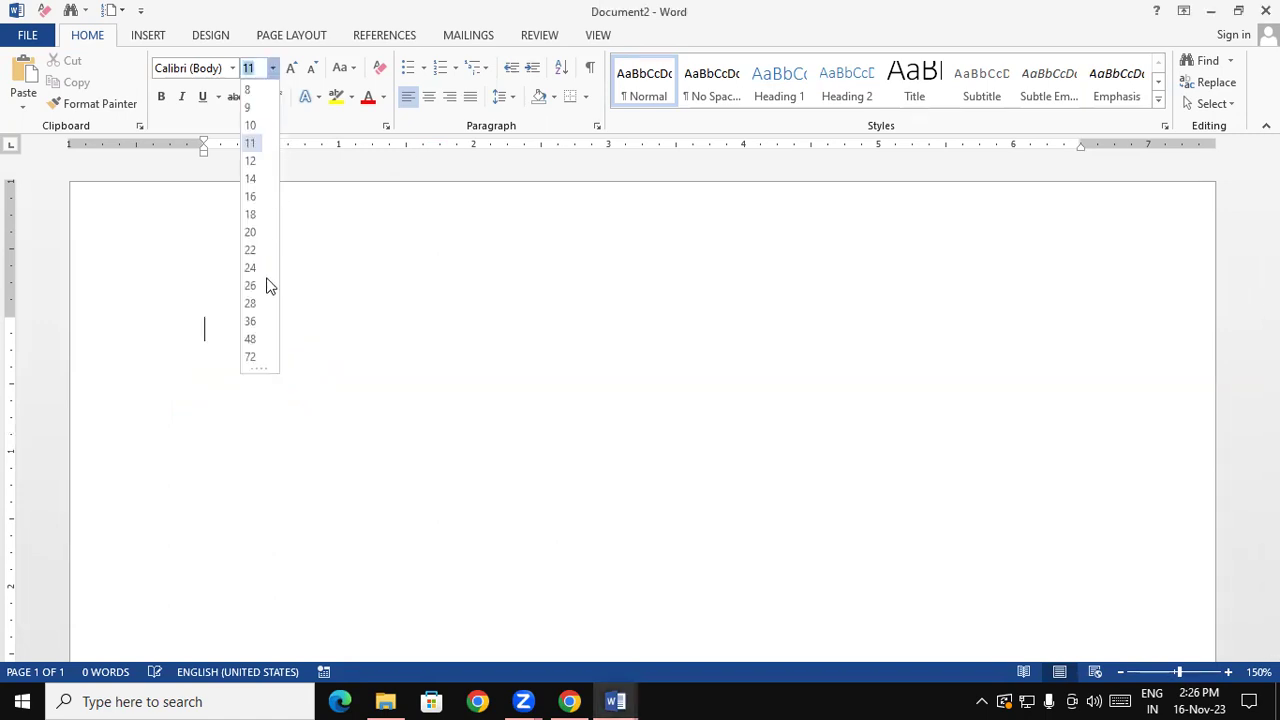
pyautogui.click(261, 326)
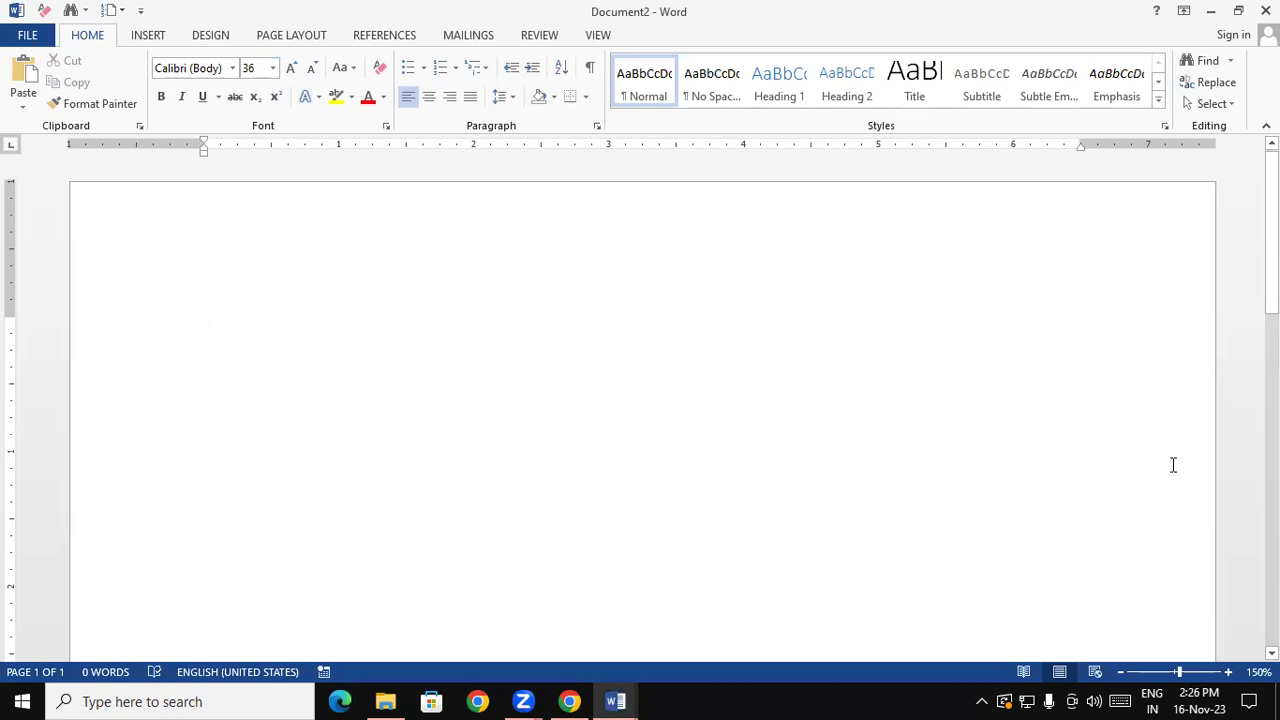
pyautogui.write('c')
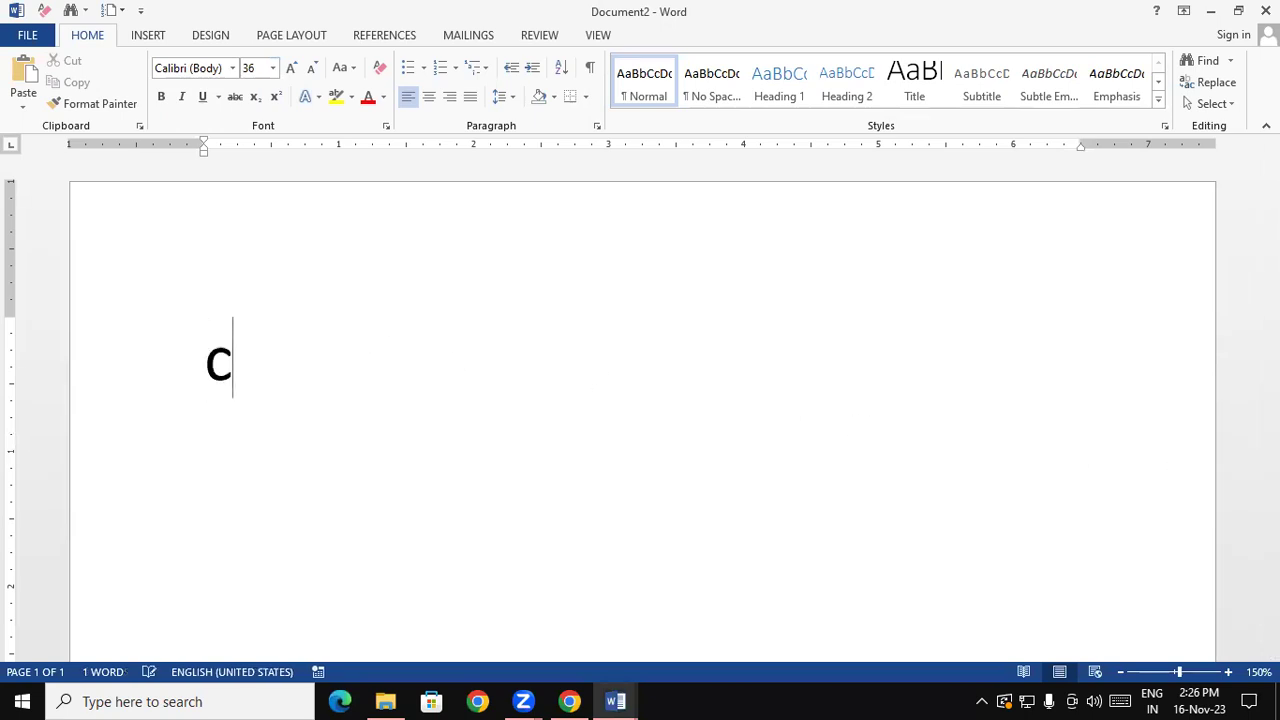
pyautogui.write('o')
pyautogui.press('BackSpace')
pyautogui.press('BackSpace')
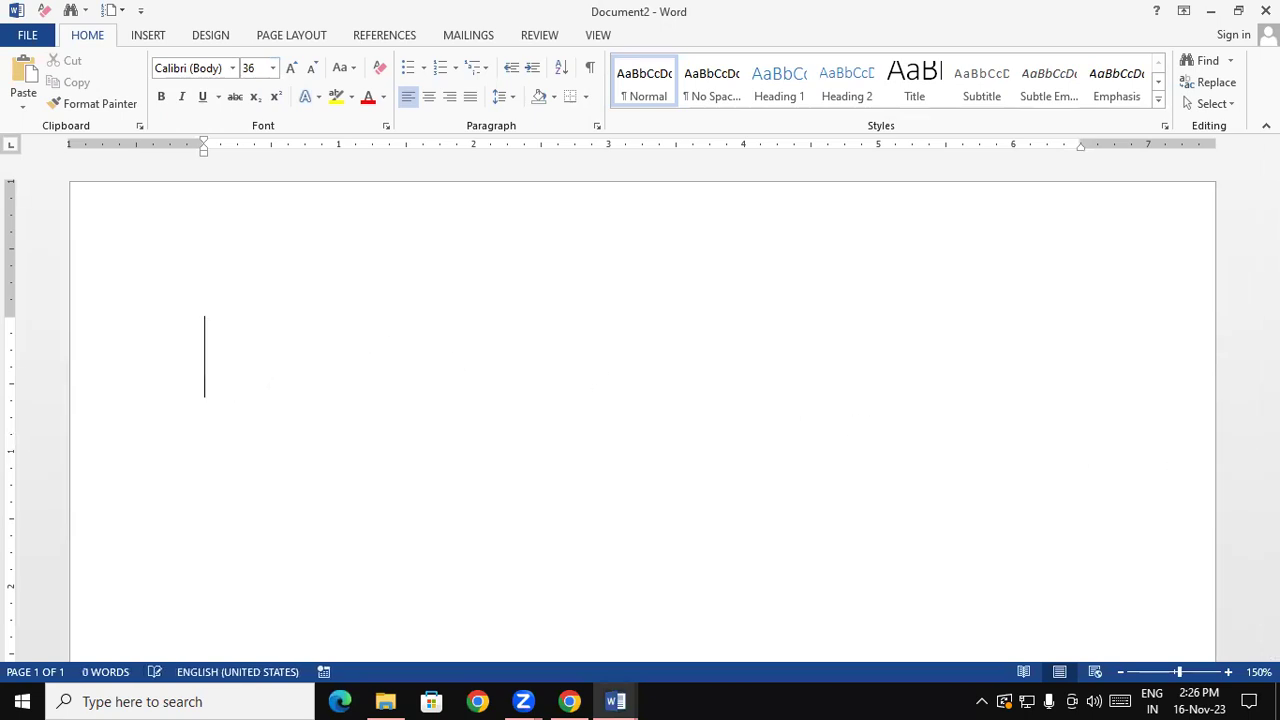
pyautogui.write('CO2')
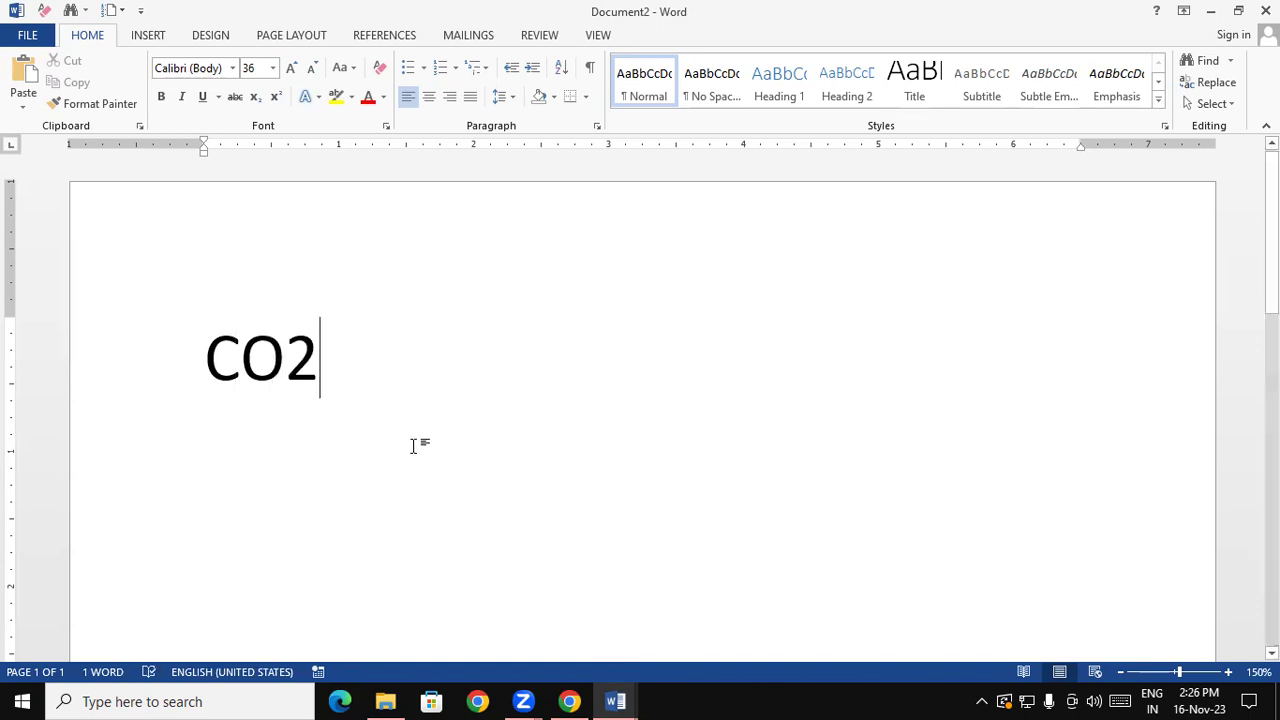
pyautogui.moveTo(287, 364); pyautogui.dragTo(322, 368)
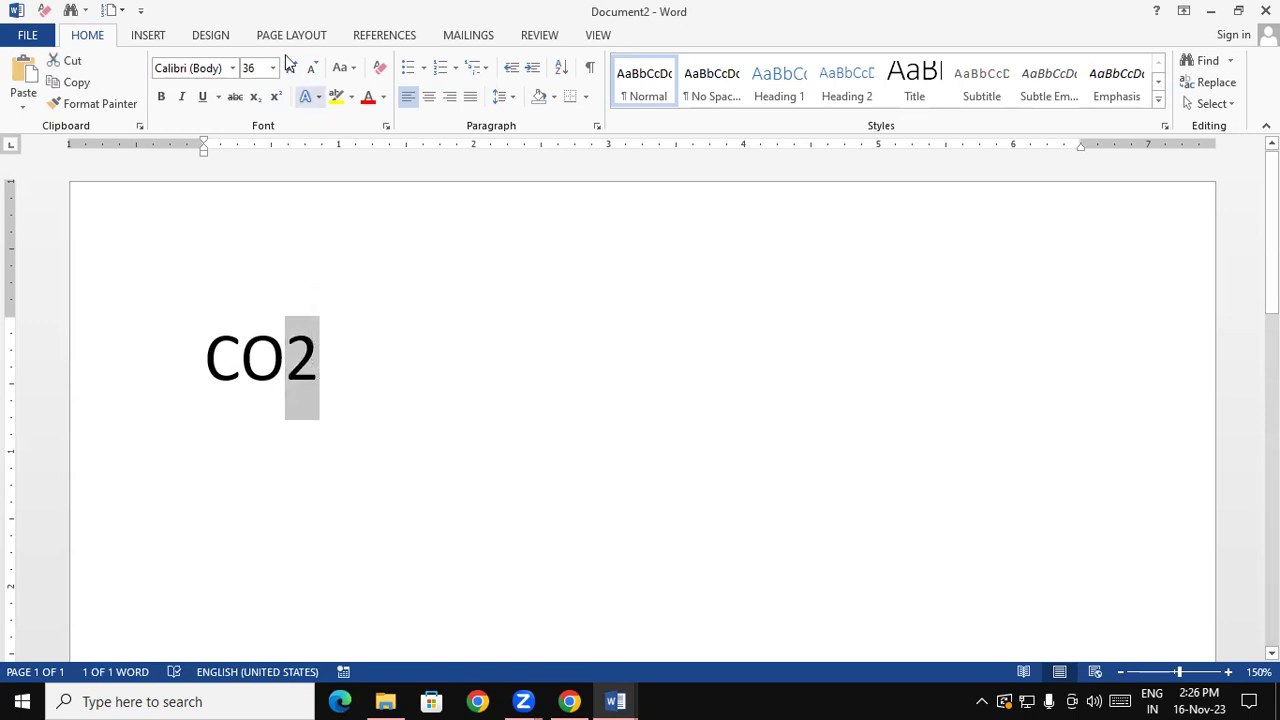
pyautogui.click(255, 97)
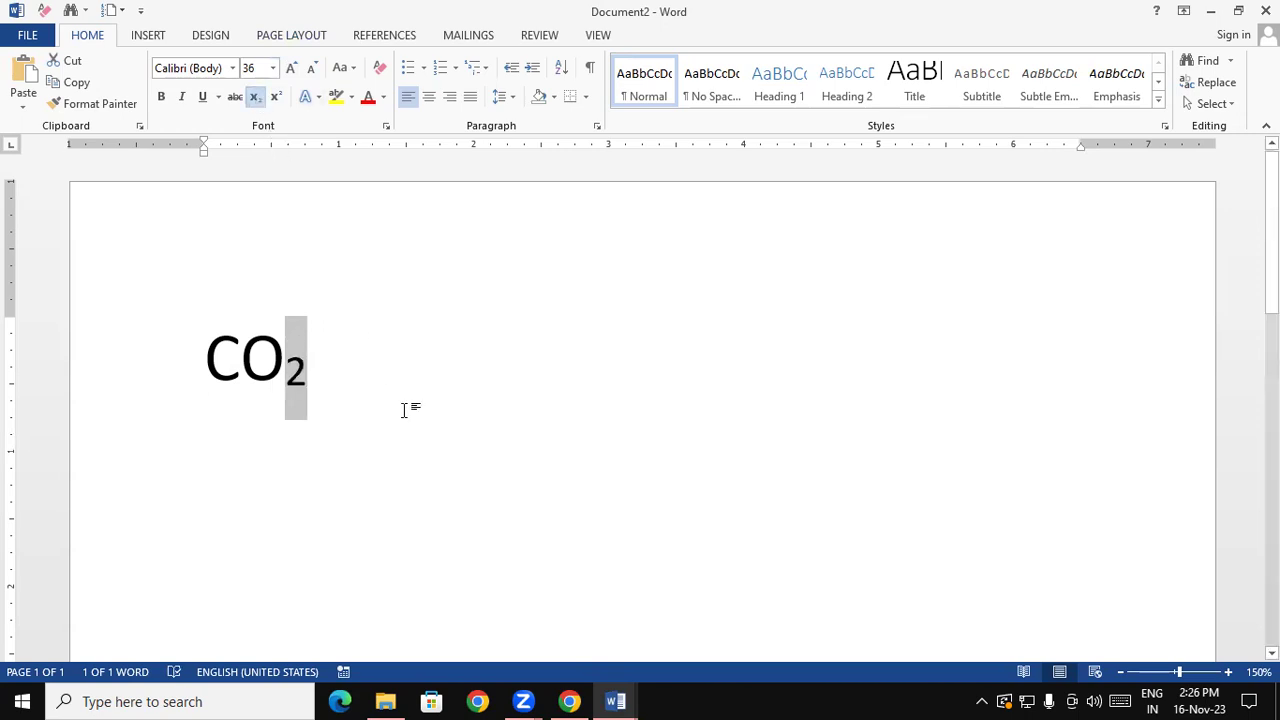
pyautogui.click(419, 383)
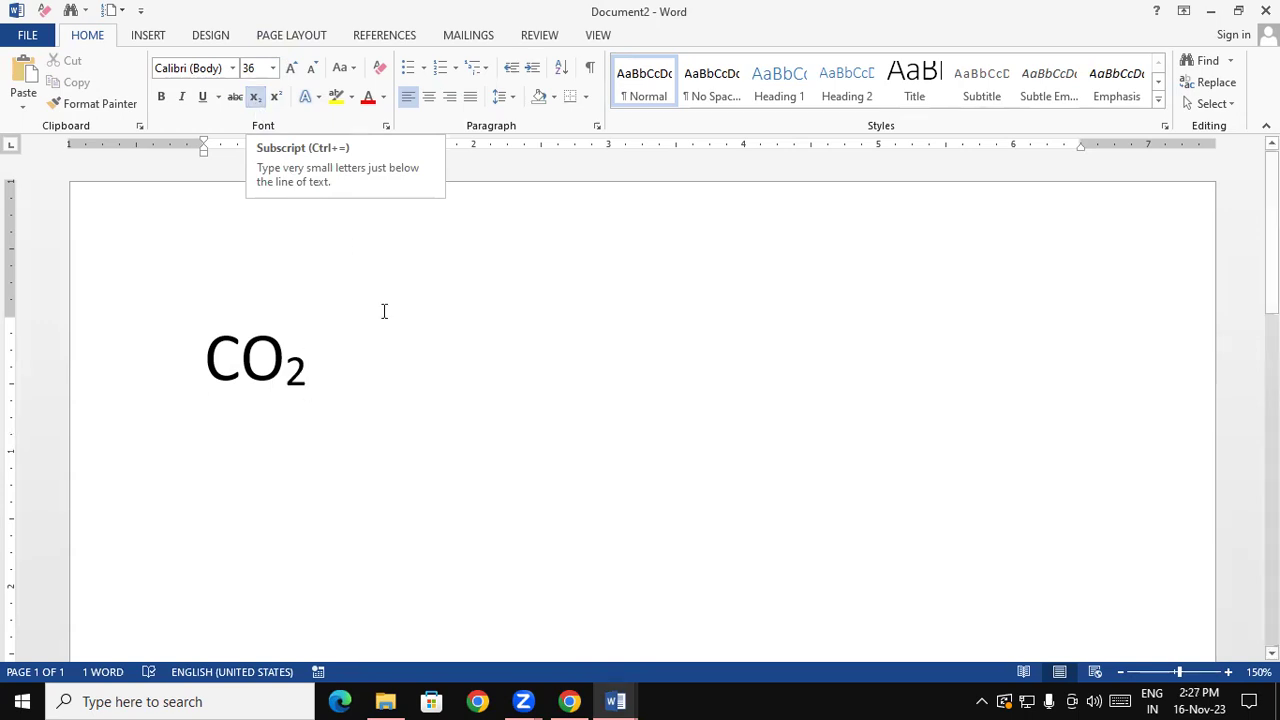
# Replace CO₂ with A2+B2 and apply superscript to both 2s
pyautogui.moveTo(322, 342); pyautogui.dragTo(236, 358)
pyautogui.press('BackSpace')
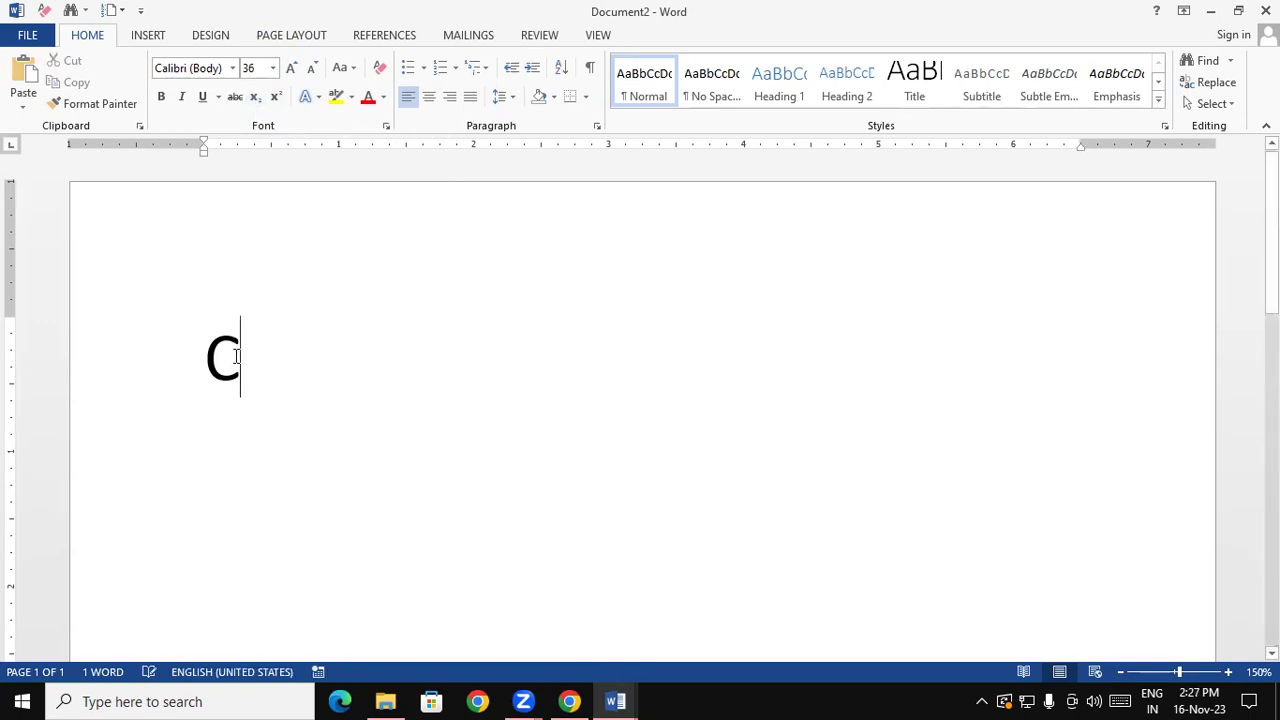
pyautogui.press('BackSpace')
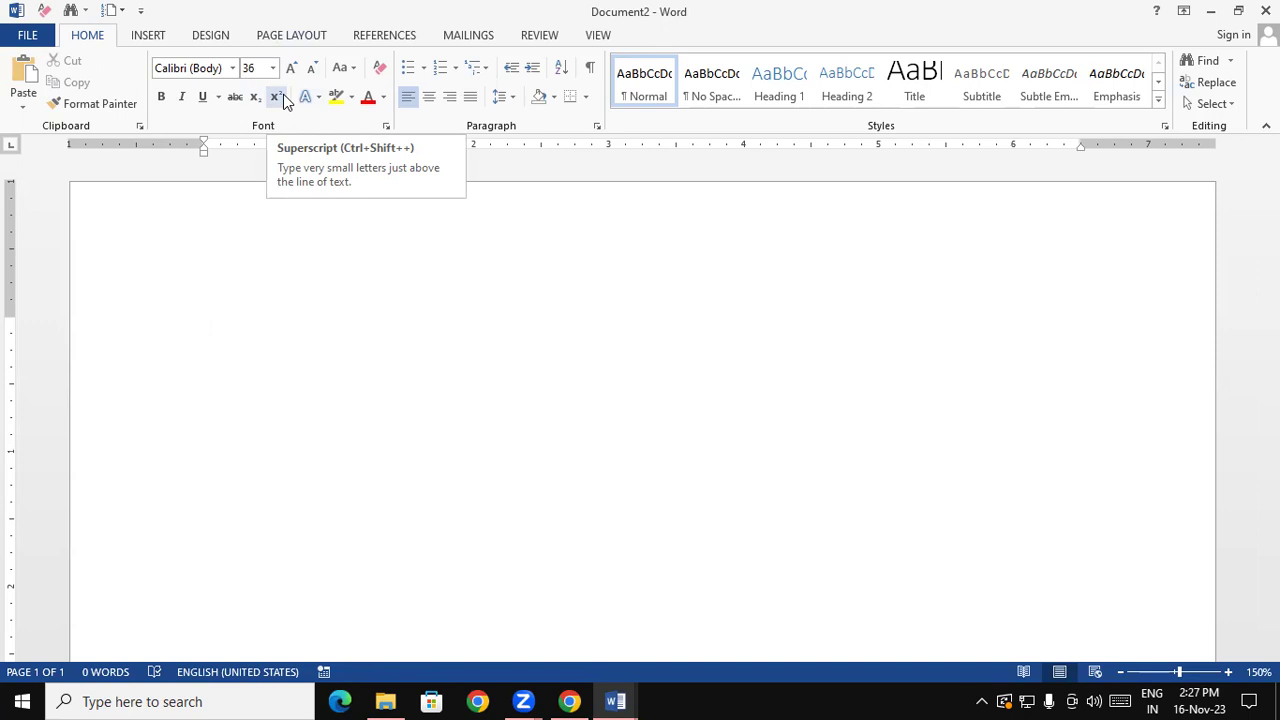
pyautogui.write('A')
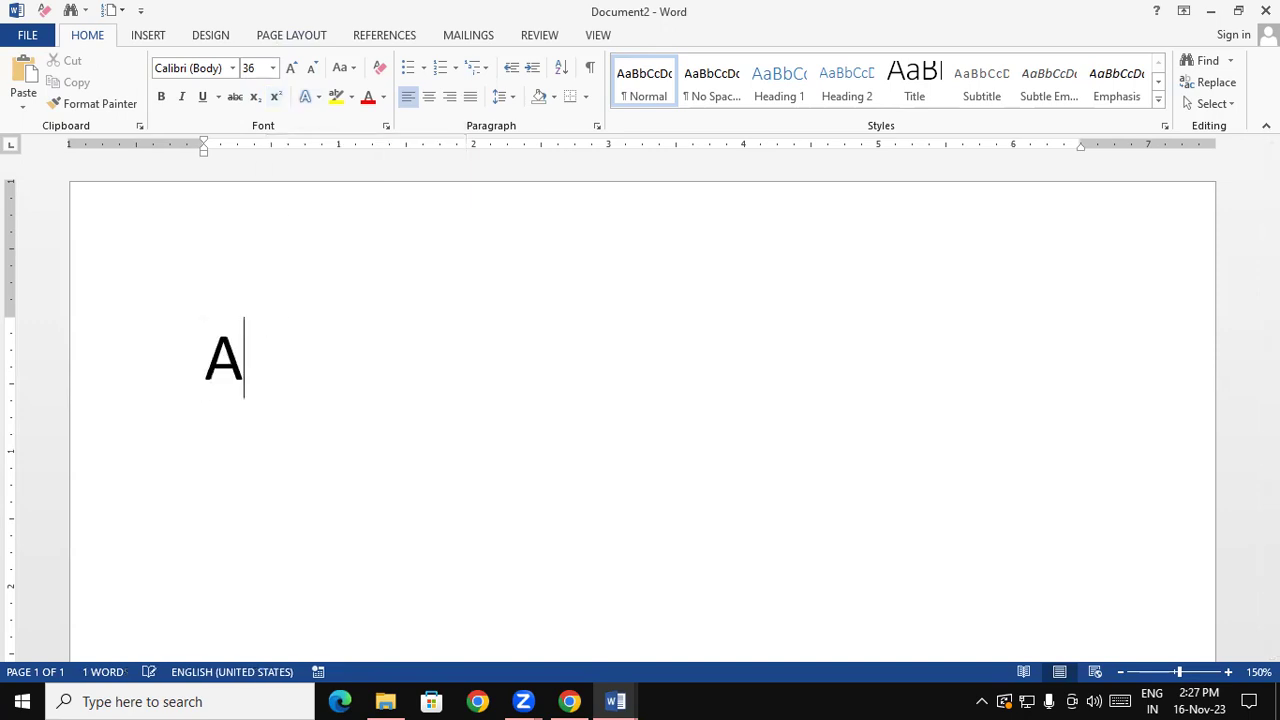
pyautogui.write('2+B2')
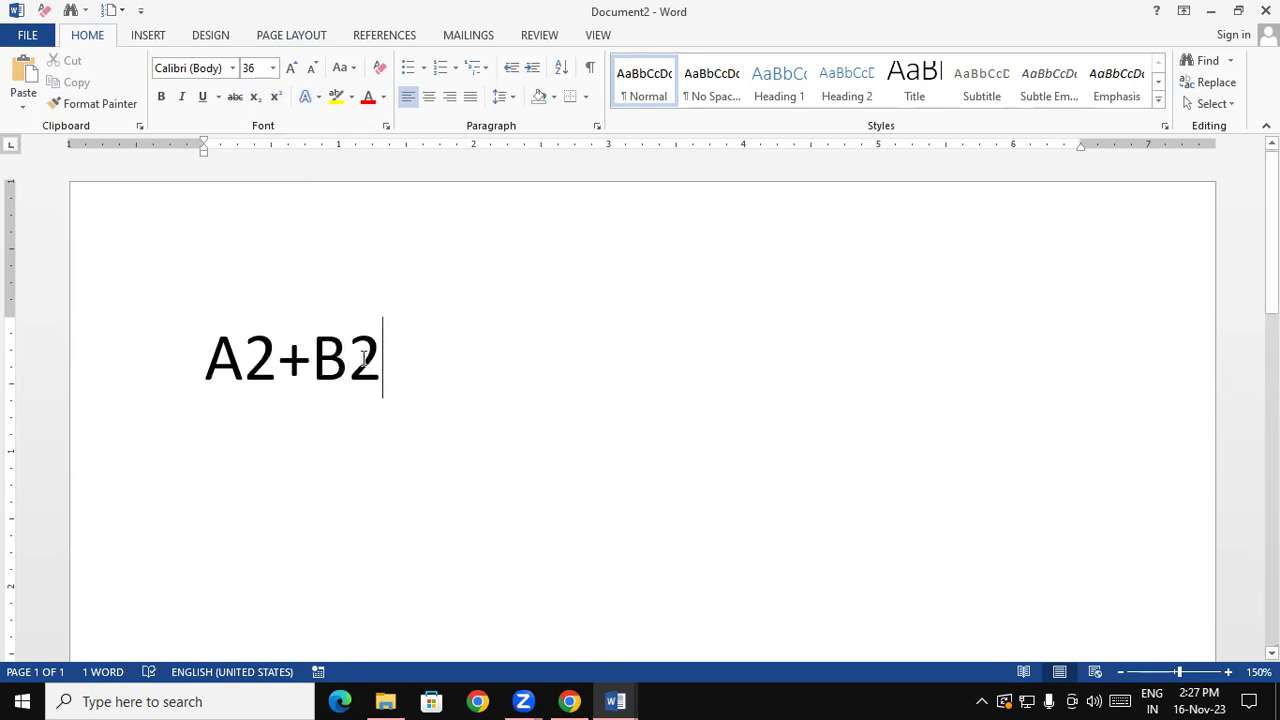
pyautogui.moveTo(363, 360); pyautogui.dragTo(383, 360)
pyautogui.click(276, 97)
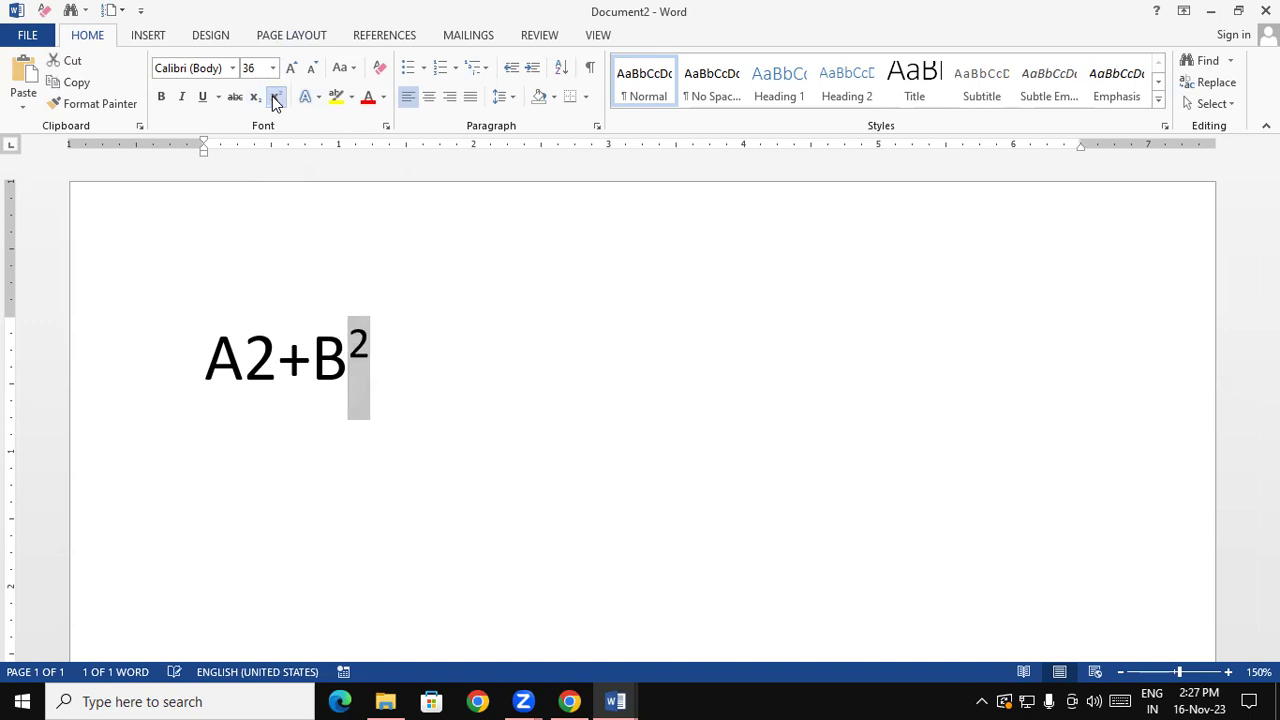
pyautogui.moveTo(244, 360); pyautogui.dragTo(277, 360)
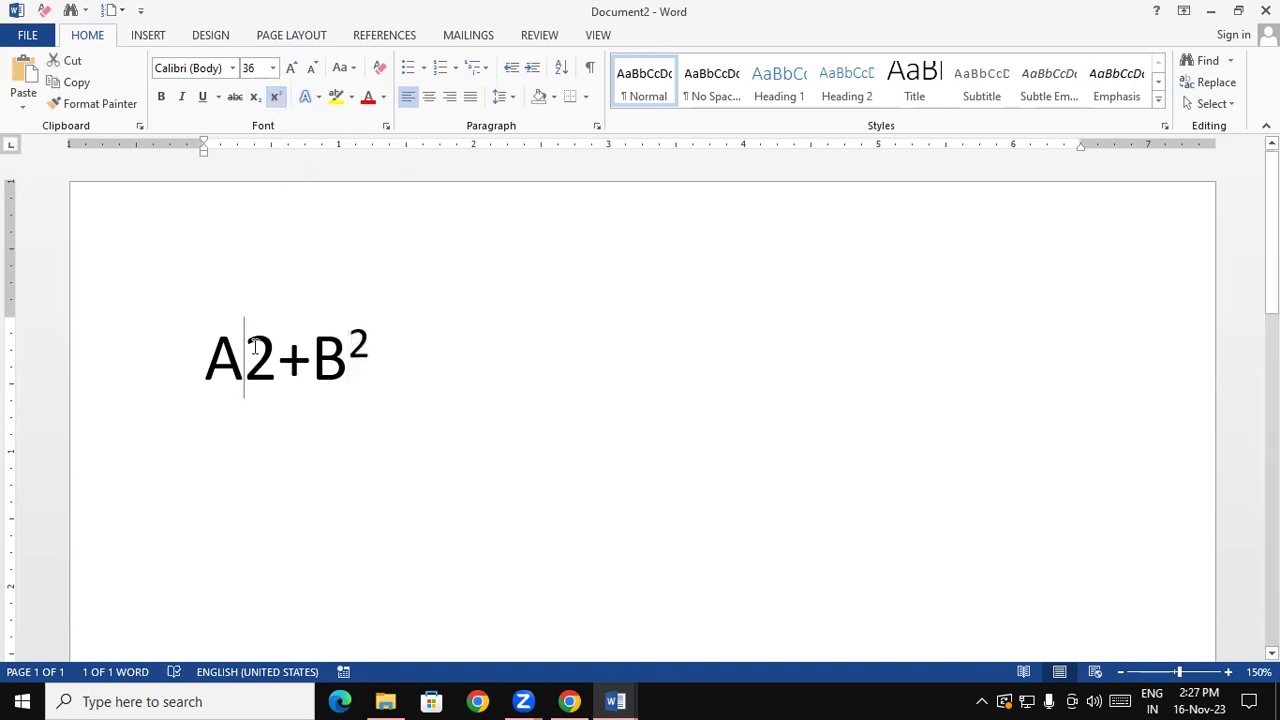
pyautogui.click(283, 99)
pyautogui.click(465, 368)
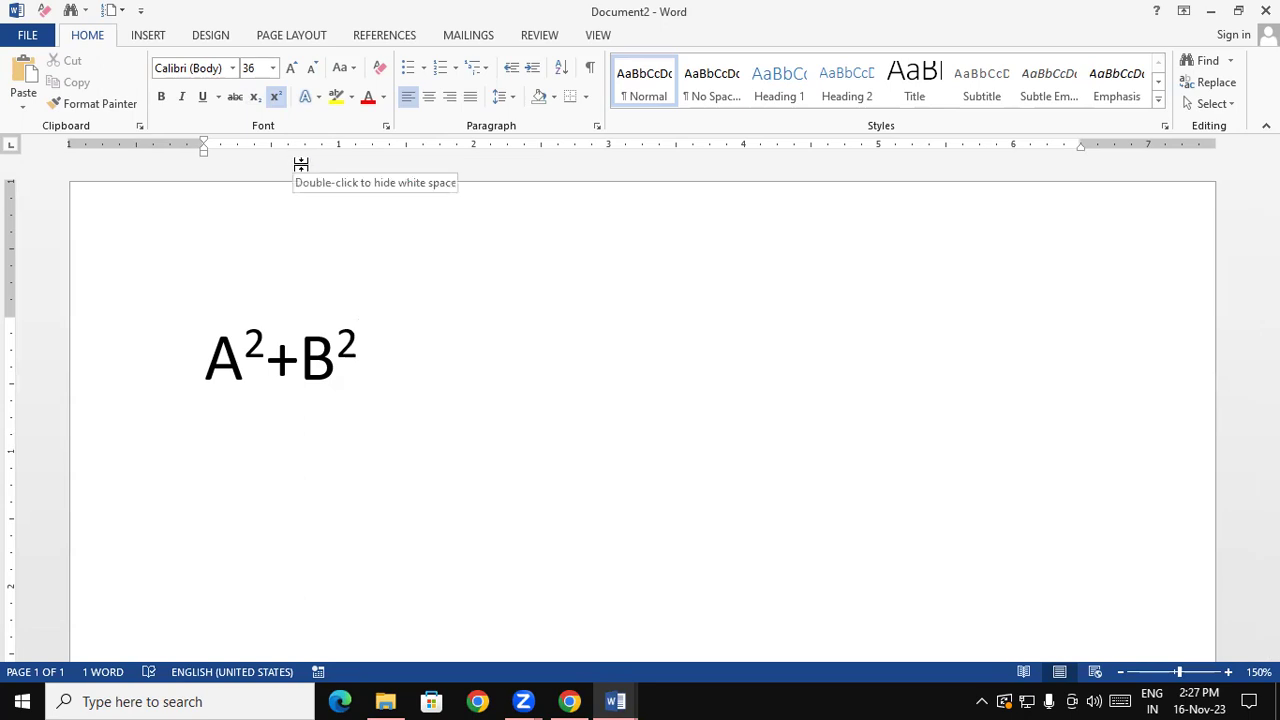
# Switch the keyboard input to US and undo the superscript and the typed A2+B2
pyautogui.press('super+space')
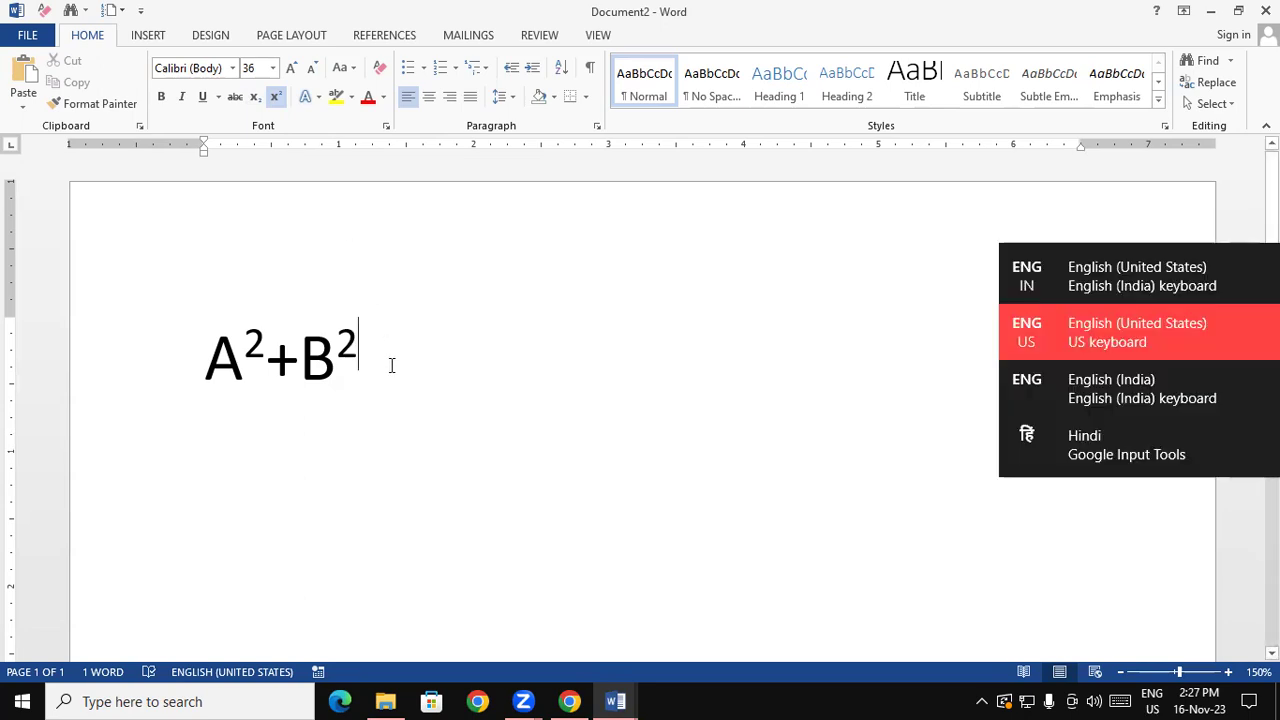
pyautogui.hotkey('ctrl', 'z')
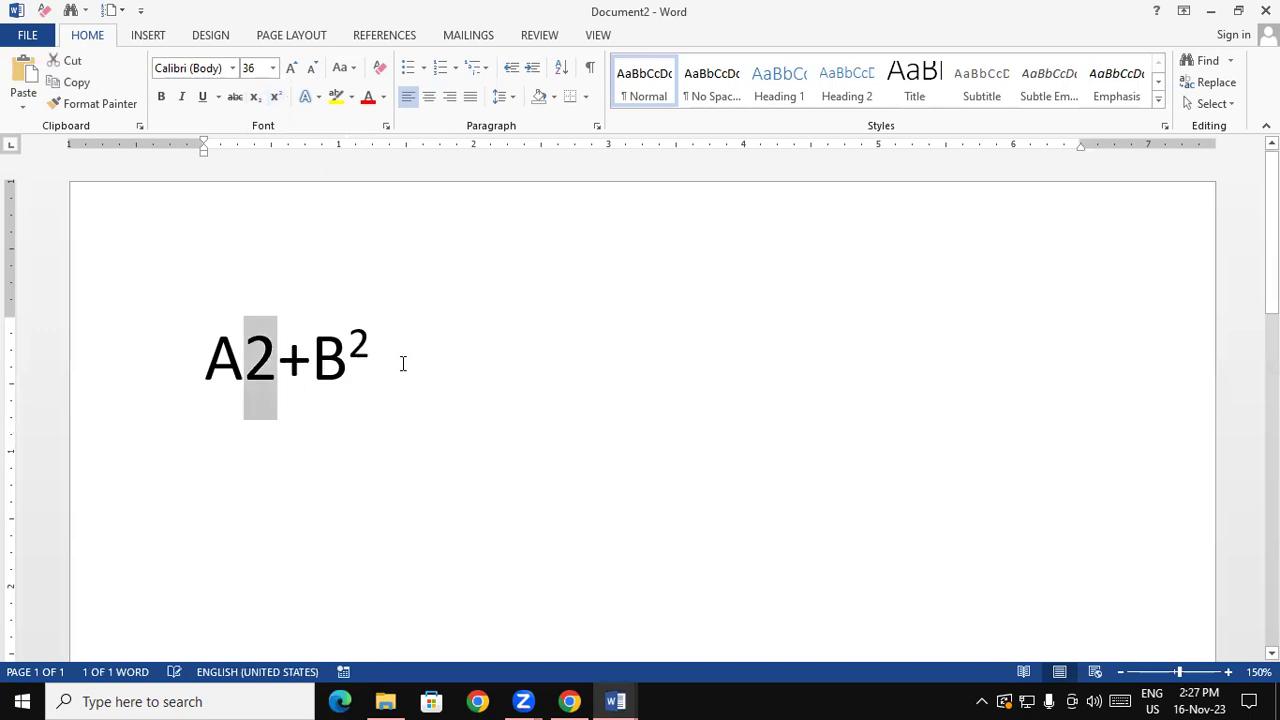
pyautogui.hotkey('ctrl', 'z')
pyautogui.hotkey('ctrl', 'z')
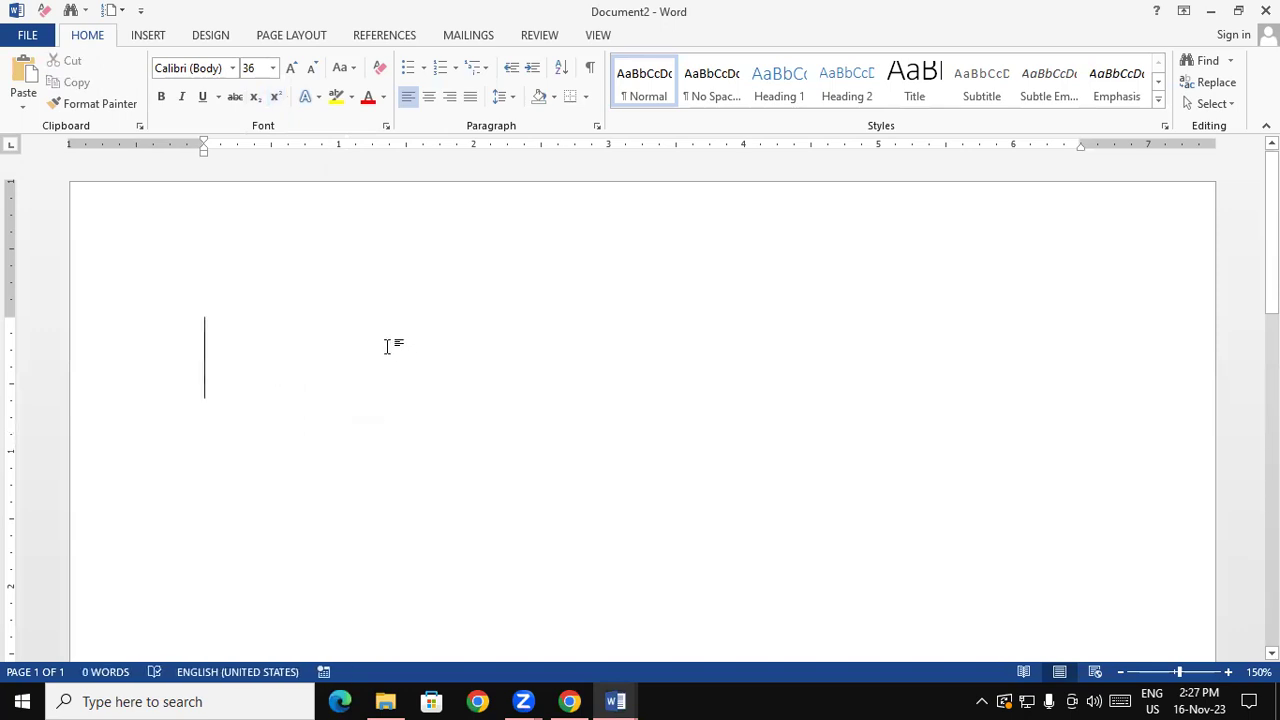
# Type SRV, select it, and sketch the grow font and shrink font symbols in red ink
pyautogui.write('SRV')
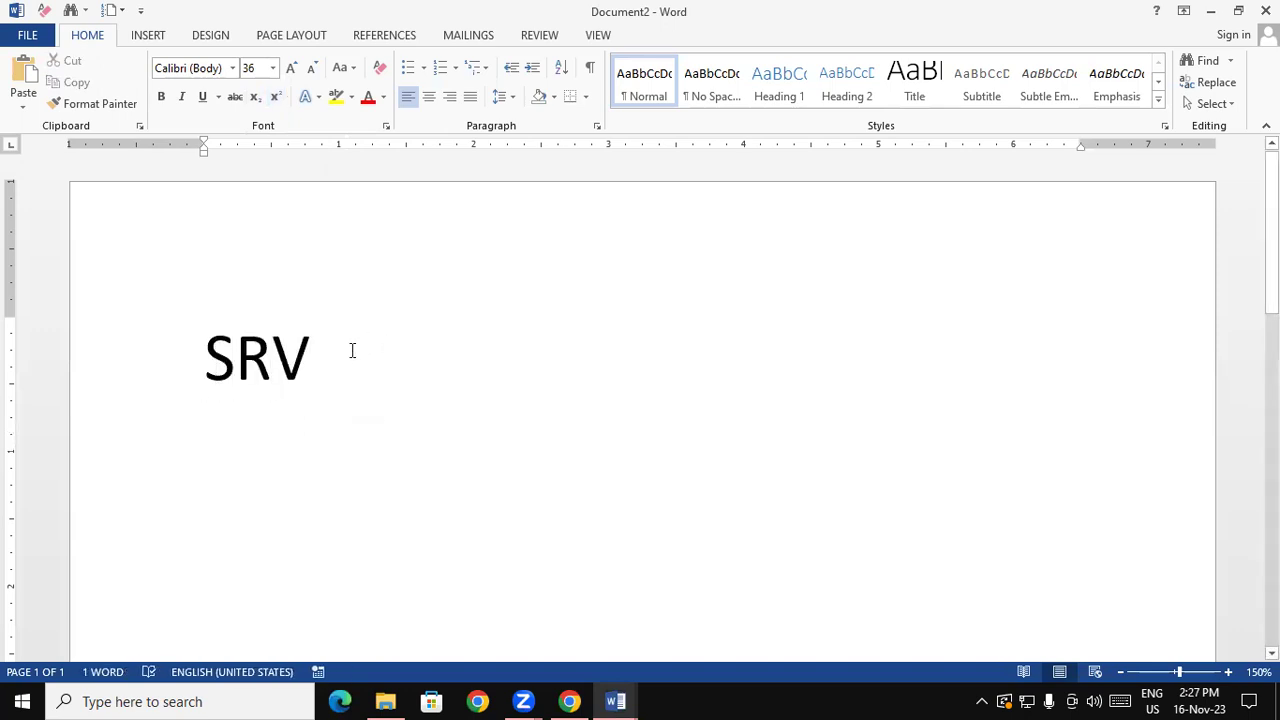
pyautogui.moveTo(351, 351); pyautogui.dragTo(185, 347)
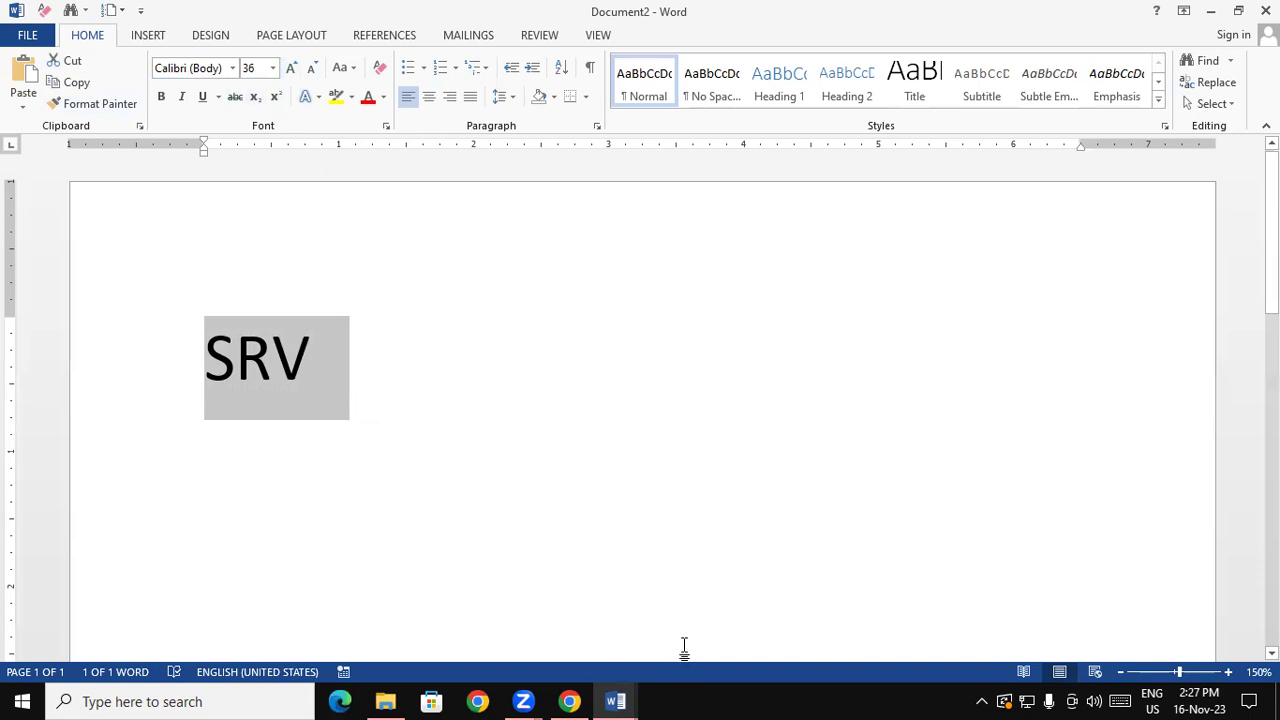
pyautogui.moveTo(808, 245); pyautogui.dragTo(866, 218)
pyautogui.moveTo(815, 207)
pyautogui.mouseDown()
pyautogui.moveTo(850, 195)
pyautogui.moveTo(886, 141)
pyautogui.moveTo(872, 172)
pyautogui.mouseUp()
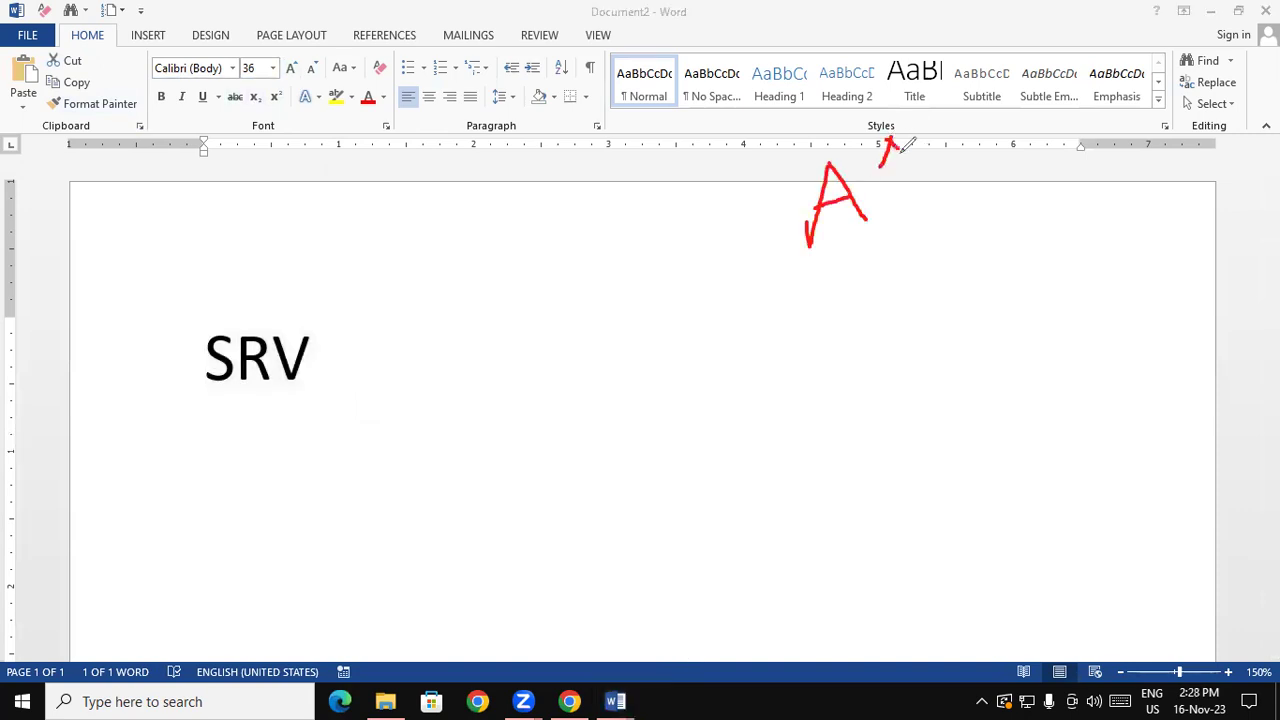
pyautogui.moveTo(893, 360)
pyautogui.mouseDown()
pyautogui.moveTo(930, 342)
pyautogui.moveTo(926, 310)
pyautogui.moveTo(960, 264)
pyautogui.mouseUp()
pyautogui.moveTo(896, 198); pyautogui.dragTo(943, 183)
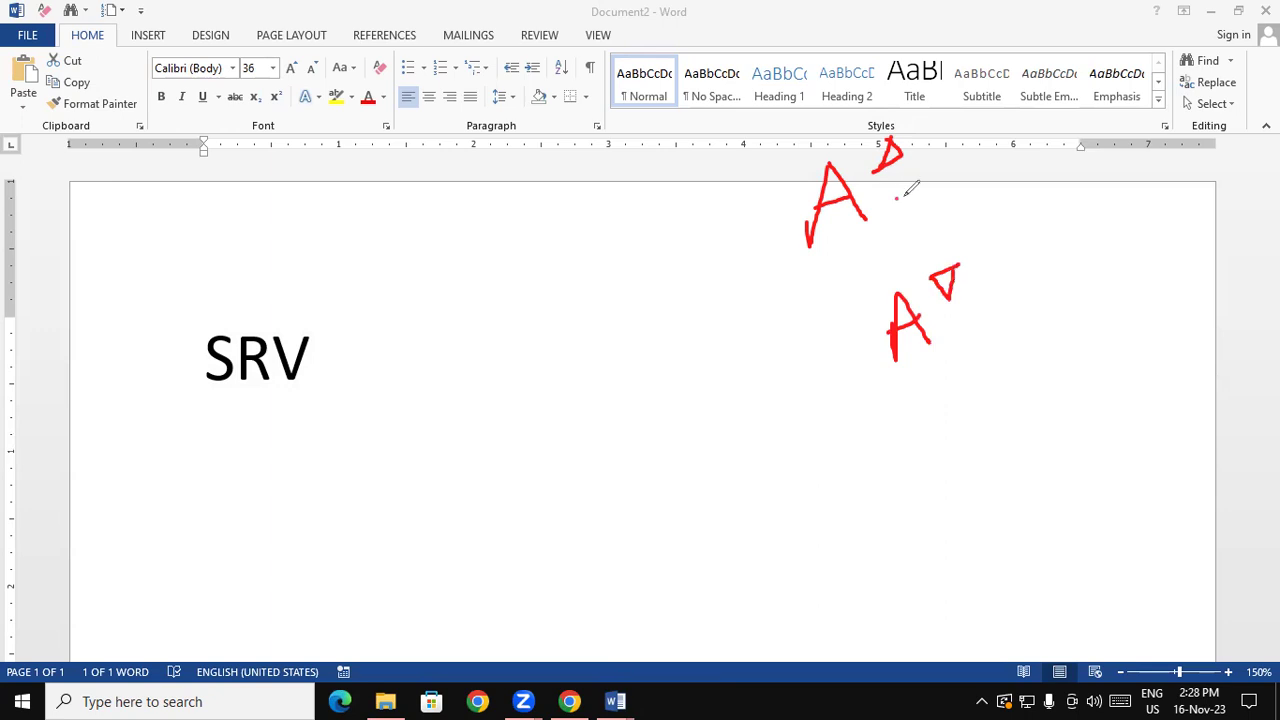
# Handwrite the labels 'grow font' and 'shrink font' beside the two symbols
pyautogui.moveTo(988, 131)
pyautogui.mouseDown()
pyautogui.moveTo(1008, 188)
pyautogui.moveTo(1052, 140)
pyautogui.moveTo(1088, 150)
pyautogui.moveTo(1182, 82)
pyautogui.moveTo(1172, 166)
pyautogui.mouseUp()
pyautogui.moveTo(1182, 92)
pyautogui.mouseDown()
pyautogui.moveTo(1200, 134)
pyautogui.moveTo(1204, 110)
pyautogui.moveTo(1222, 132)
pyautogui.moveTo(1242, 118)
pyautogui.moveTo(1250, 132)
pyautogui.moveTo(1254, 90)
pyautogui.mouseUp()
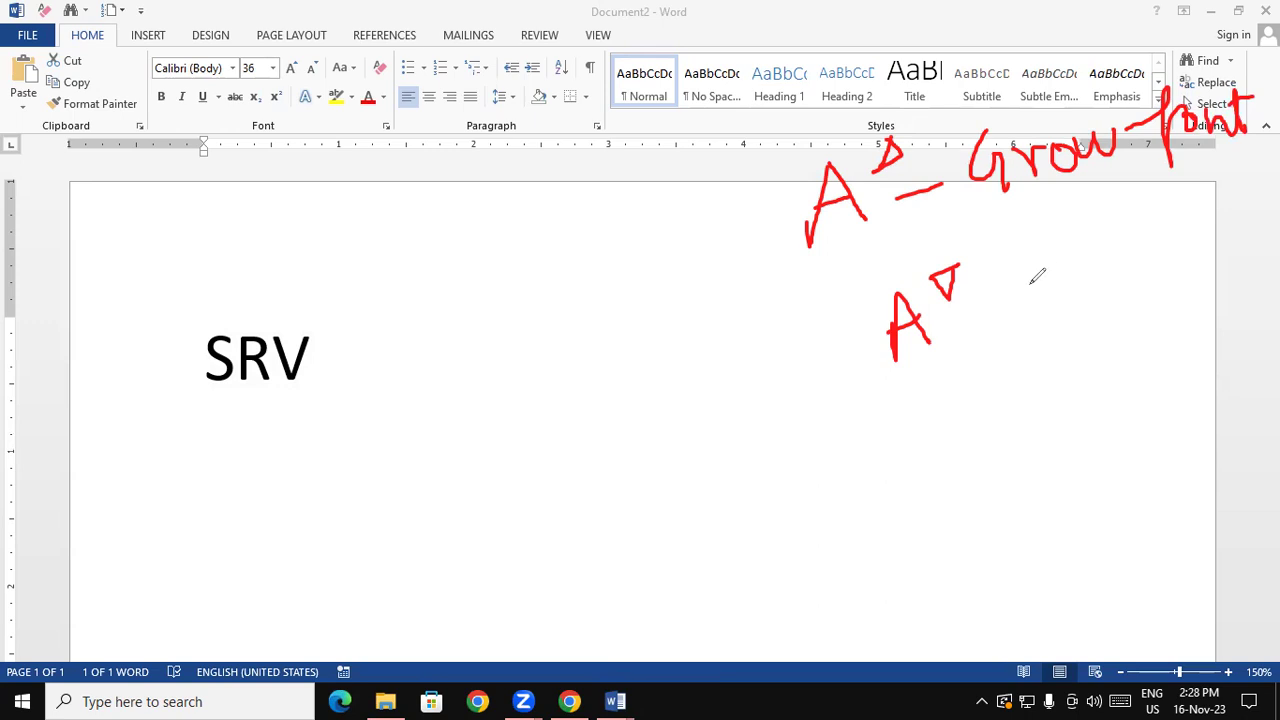
pyautogui.moveTo(1028, 276)
pyautogui.mouseDown()
pyautogui.moveTo(1012, 314)
pyautogui.moveTo(1072, 310)
pyautogui.moveTo(1104, 272)
pyautogui.moveTo(1114, 300)
pyautogui.moveTo(1150, 290)
pyautogui.mouseUp()
pyautogui.click(1101, 251)
pyautogui.moveTo(1172, 230)
pyautogui.mouseDown()
pyautogui.moveTo(1168, 288)
pyautogui.moveTo(1200, 262)
pyautogui.mouseUp()
pyautogui.moveTo(1090, 412)
pyautogui.mouseDown()
pyautogui.moveTo(1116, 335)
pyautogui.moveTo(1116, 364)
pyautogui.moveTo(1136, 378)
pyautogui.moveTo(1186, 362)
pyautogui.mouseUp()
pyautogui.moveTo(1162, 320); pyautogui.dragTo(1208, 318)
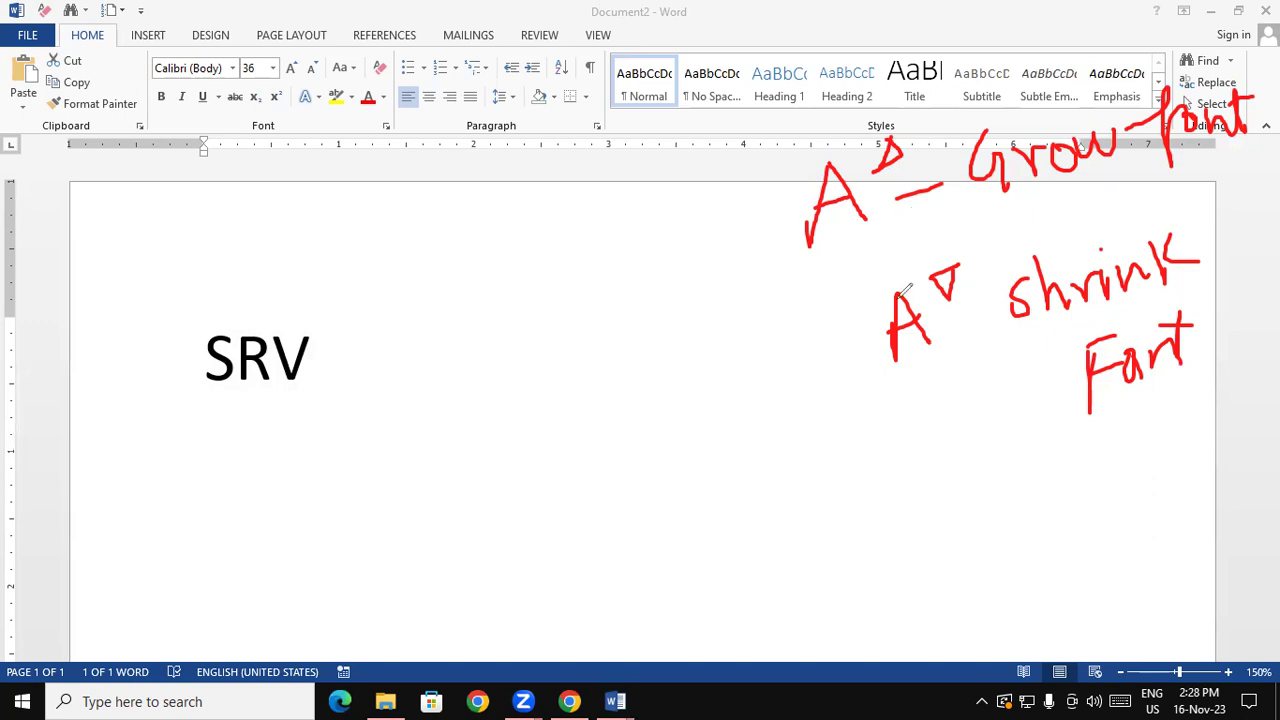
pyautogui.moveTo(499, 257)
pyautogui.mouseDown()
pyautogui.moveTo(471, 283)
pyautogui.moveTo(500, 306)
pyautogui.moveTo(522, 300)
pyautogui.moveTo(540, 252)
pyautogui.moveTo(553, 278)
pyautogui.mouseUp()
# Handwrite the shortcuts Ctrl + > and Ctrl + < beside the grow and shrink font notes
pyautogui.click(566, 223)
pyautogui.moveTo(571, 228)
pyautogui.mouseDown()
pyautogui.moveTo(578, 265)
pyautogui.moveTo(585, 232)
pyautogui.mouseUp()
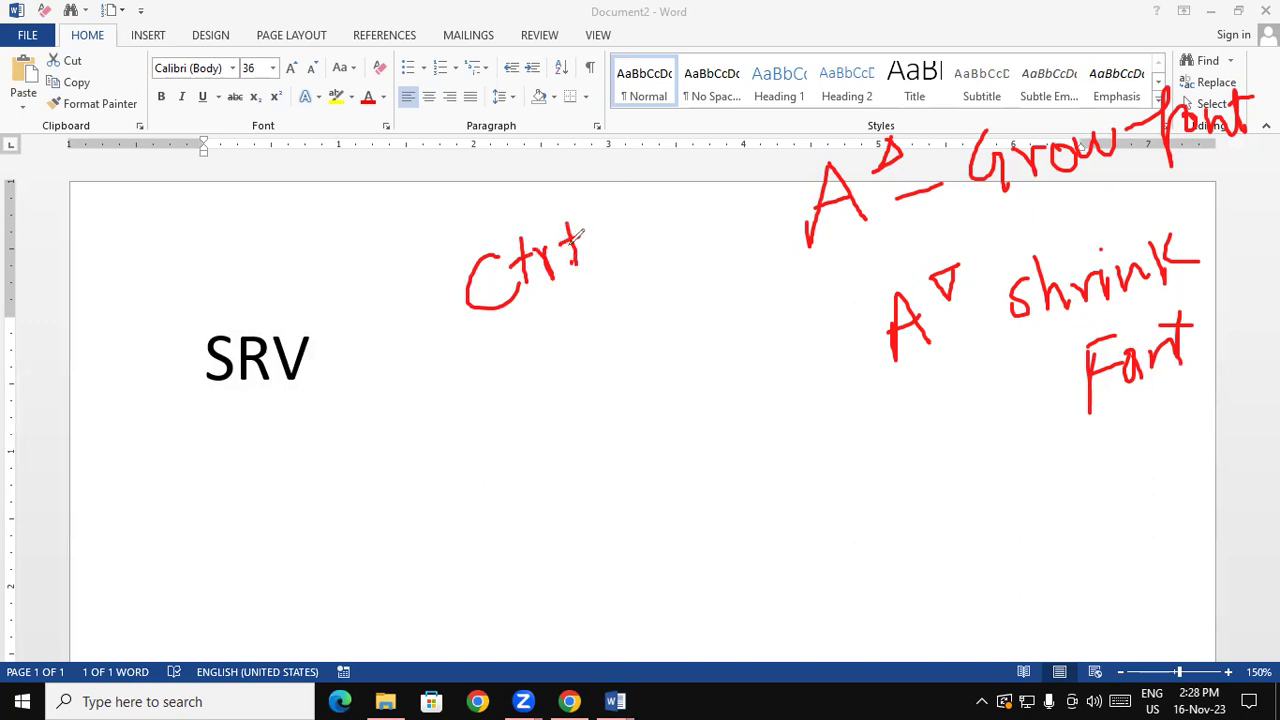
pyautogui.moveTo(574, 206); pyautogui.dragTo(569, 264)
pyautogui.moveTo(606, 208)
pyautogui.mouseDown()
pyautogui.moveTo(626, 254)
pyautogui.moveTo(640, 217)
pyautogui.moveTo(710, 195)
pyautogui.moveTo(678, 238)
pyautogui.mouseUp()
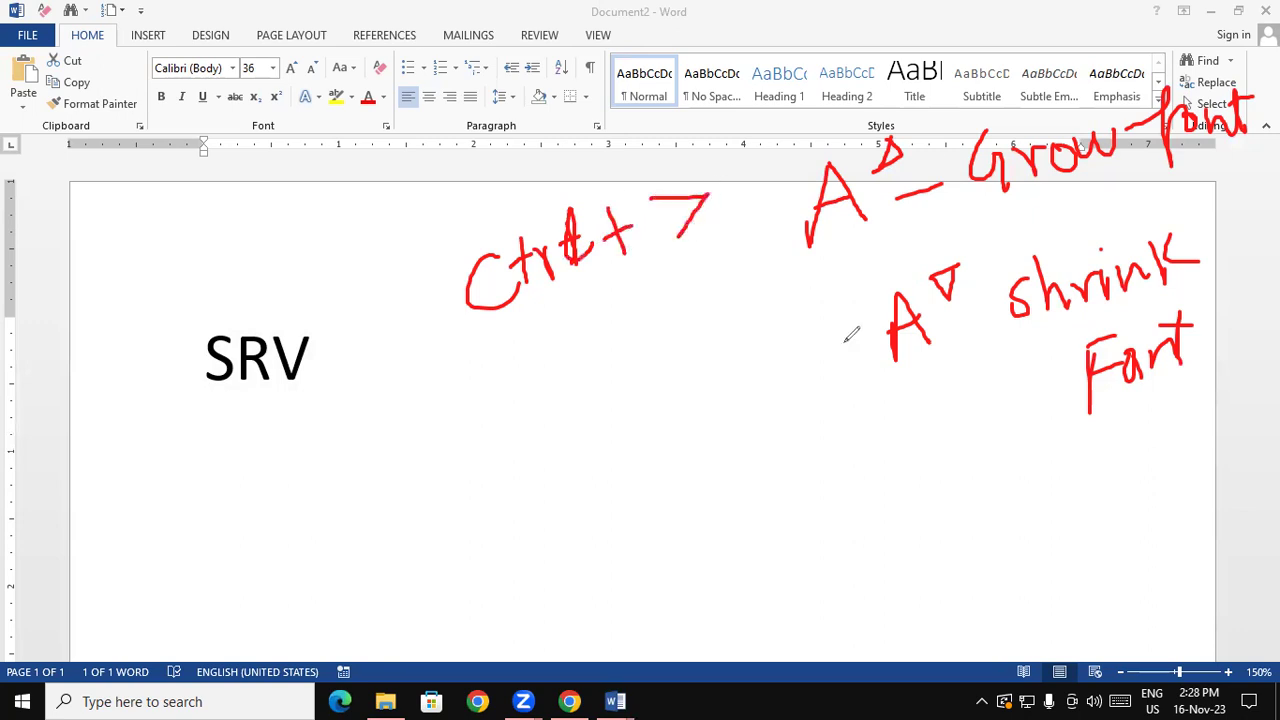
pyautogui.moveTo(597, 401); pyautogui.dragTo(626, 418)
pyautogui.moveTo(648, 366)
pyautogui.mouseDown()
pyautogui.moveTo(641, 432)
pyautogui.moveTo(660, 392)
pyautogui.mouseUp()
pyautogui.moveTo(657, 424)
pyautogui.mouseDown()
pyautogui.moveTo(688, 380)
pyautogui.moveTo(696, 412)
pyautogui.mouseUp()
pyautogui.moveTo(712, 355)
pyautogui.mouseDown()
pyautogui.moveTo(732, 400)
pyautogui.moveTo(748, 372)
pyautogui.mouseUp()
pyautogui.moveTo(787, 328); pyautogui.dragTo(800, 376)
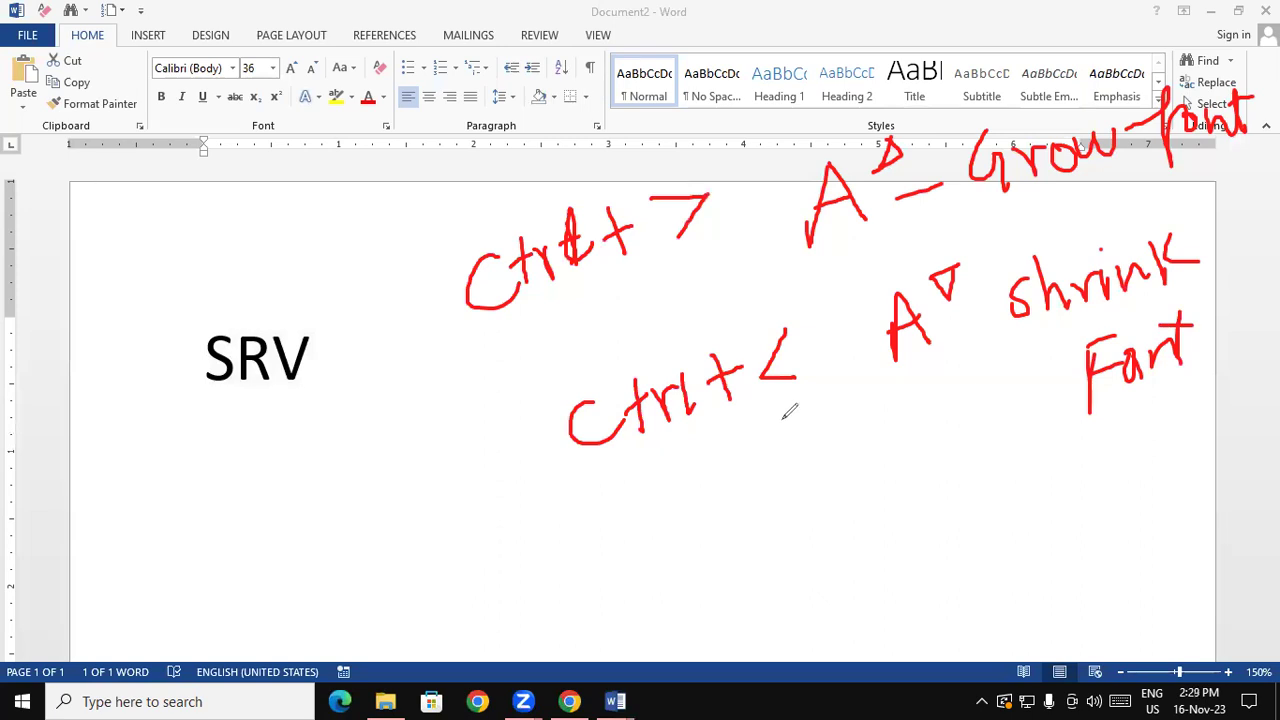
# Underline both shortcut notes, mark the Font group with an arrow, and tick Ctrl + >
pyautogui.moveTo(506, 337); pyautogui.dragTo(700, 278)
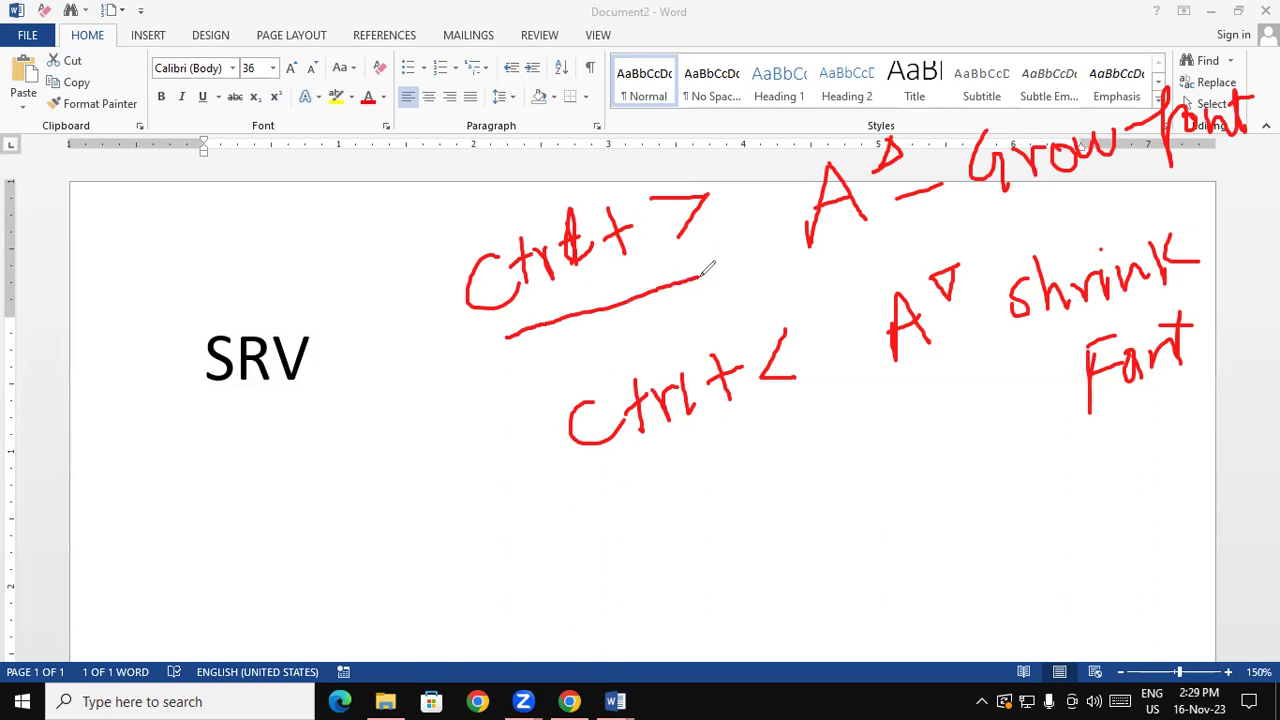
pyautogui.moveTo(583, 505); pyautogui.dragTo(855, 420)
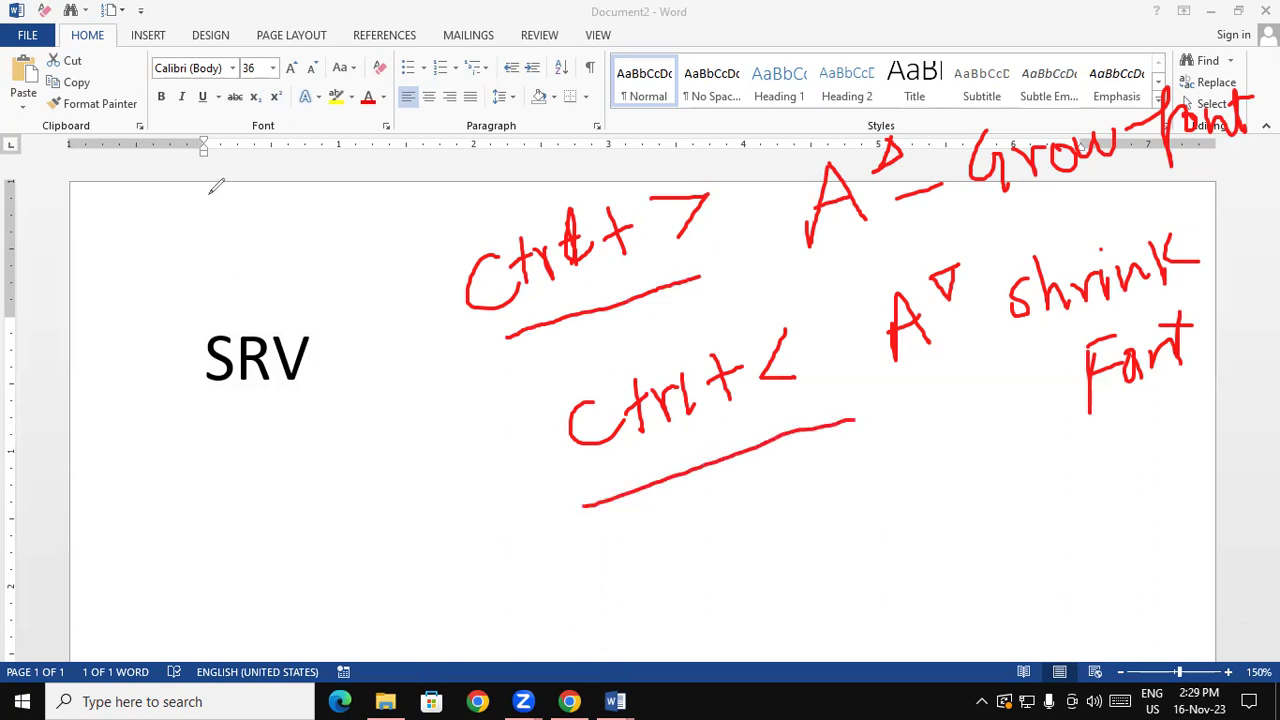
pyautogui.moveTo(224, 75)
pyautogui.mouseDown()
pyautogui.moveTo(224, 180)
pyautogui.moveTo(240, 86)
pyautogui.moveTo(348, 115)
pyautogui.moveTo(310, 152)
pyautogui.moveTo(220, 178)
pyautogui.mouseUp()
pyautogui.moveTo(250, 96); pyautogui.dragTo(262, 130)
pyautogui.click(281, 146)
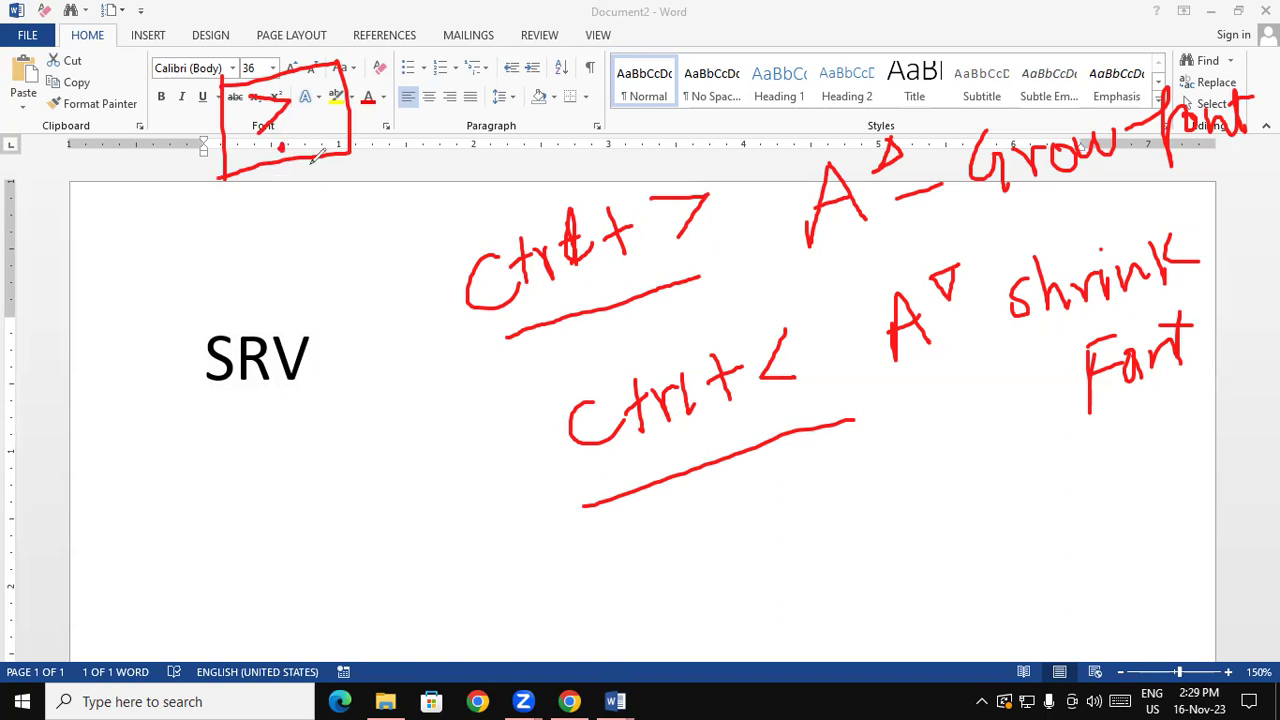
pyautogui.click(432, 95)
pyautogui.moveTo(643, 32); pyautogui.dragTo(641, 80)
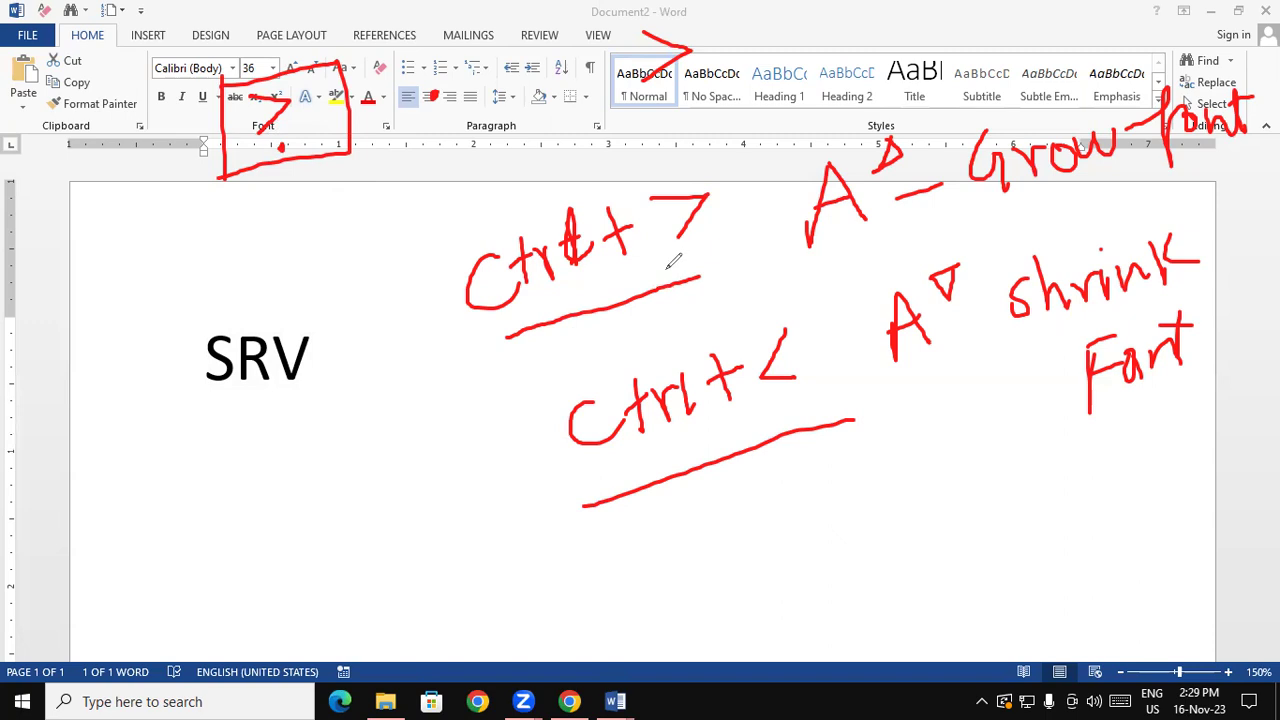
pyautogui.moveTo(608, 318); pyautogui.dragTo(681, 279)
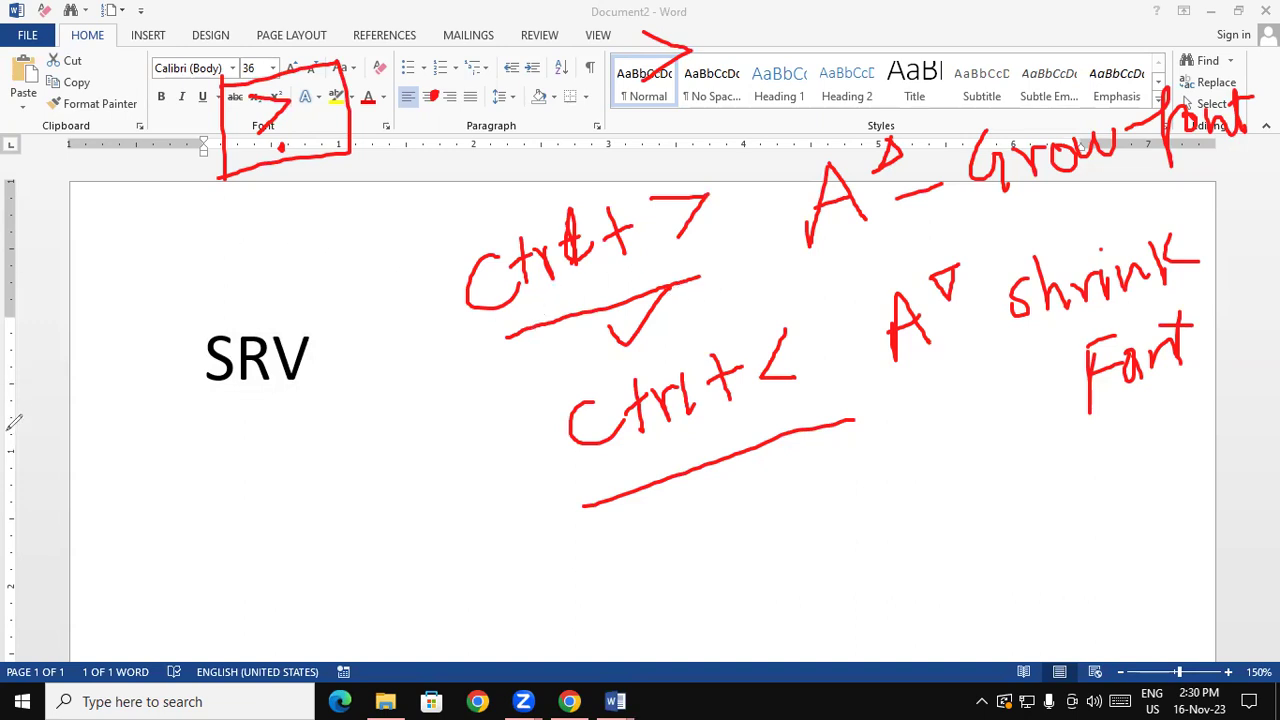
# Erase all red grow and shrink font pen notes, leaving only SRV at 36 pt
pyautogui.press('e')
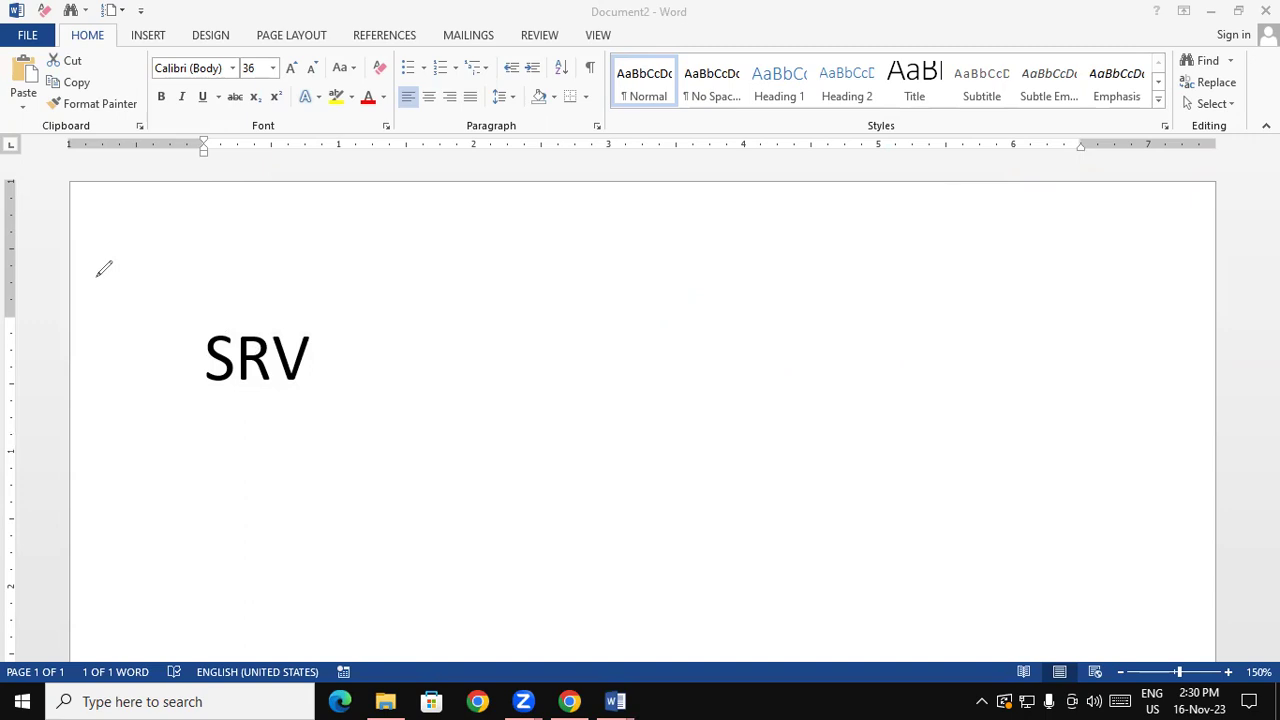
# Delete SRV and close Document2 without saving
pyautogui.click(193, 356)
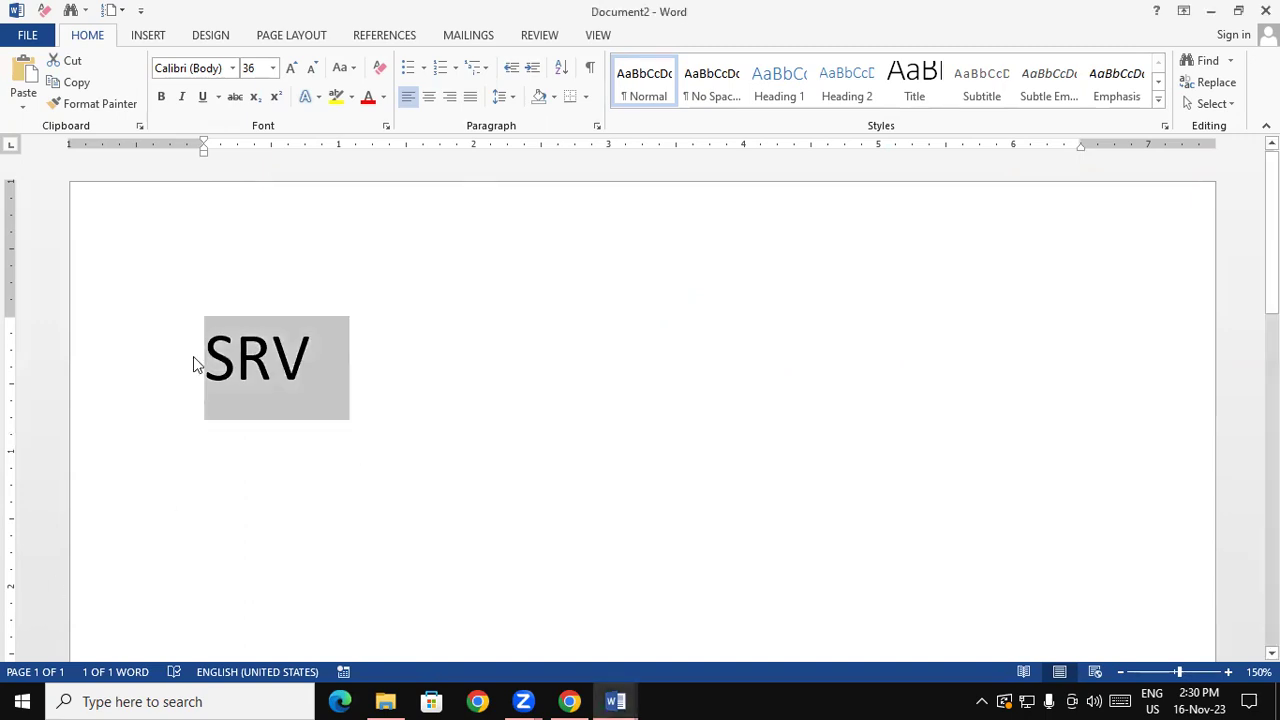
pyautogui.press('BackSpace')
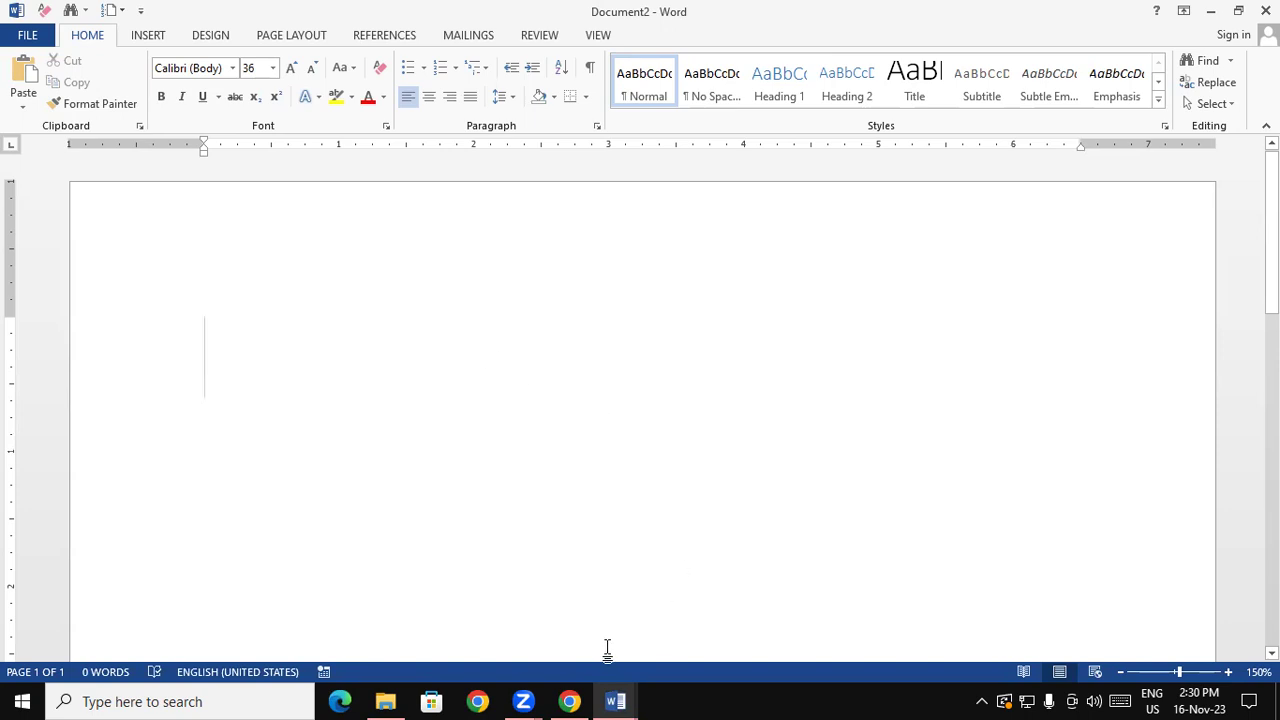
pyautogui.click(1265, 11)
pyautogui.click(645, 385)
# Open and close Word Help, then start a new blank document
pyautogui.click(374, 328)
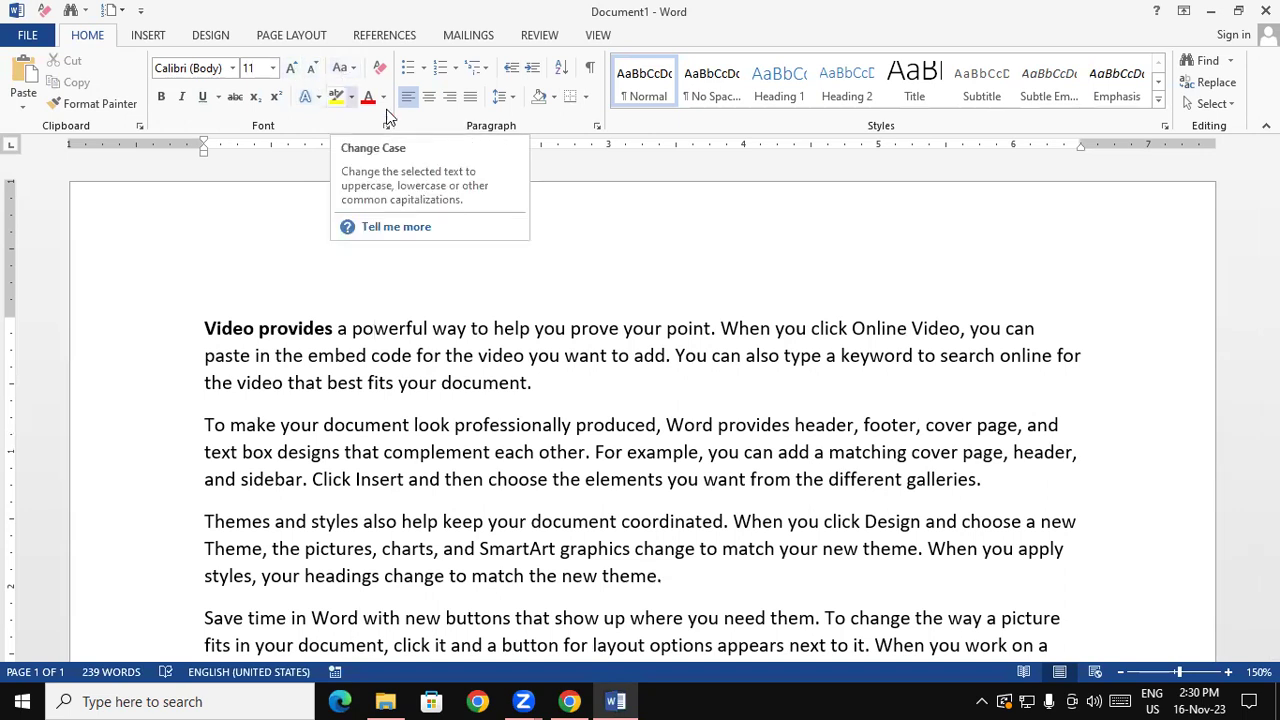
pyautogui.press('F1')
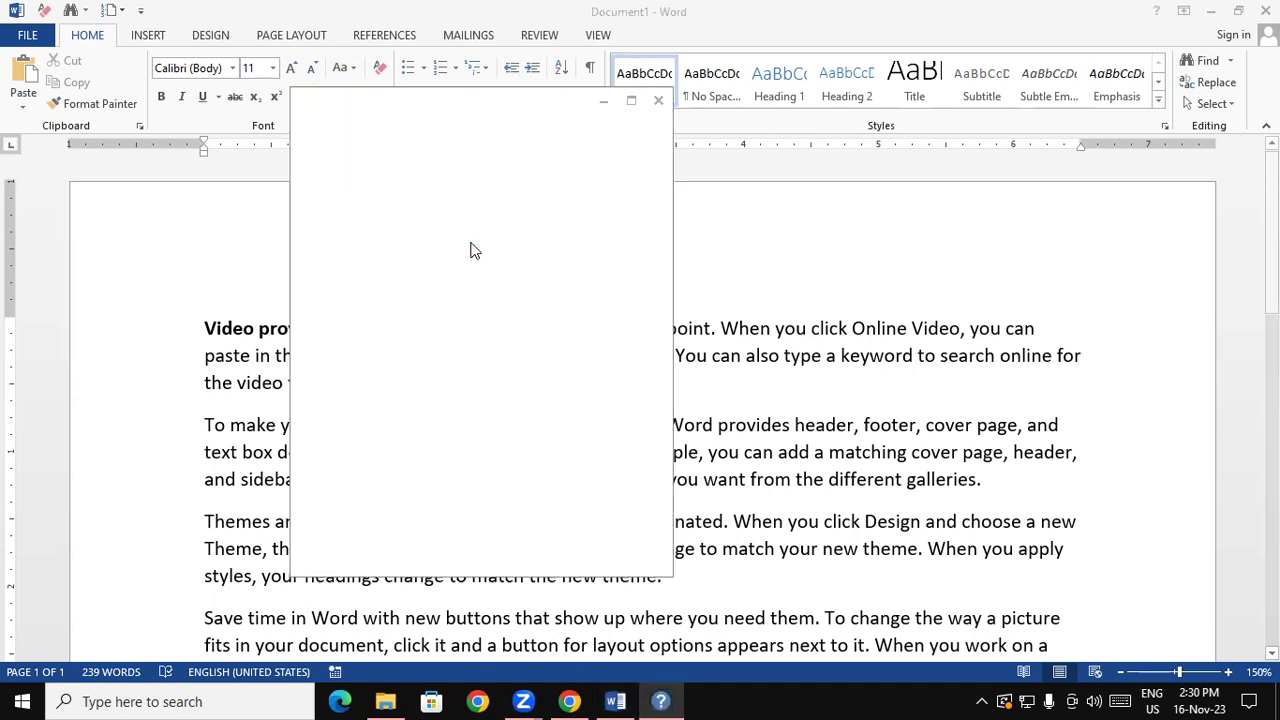
pyautogui.click(656, 122)
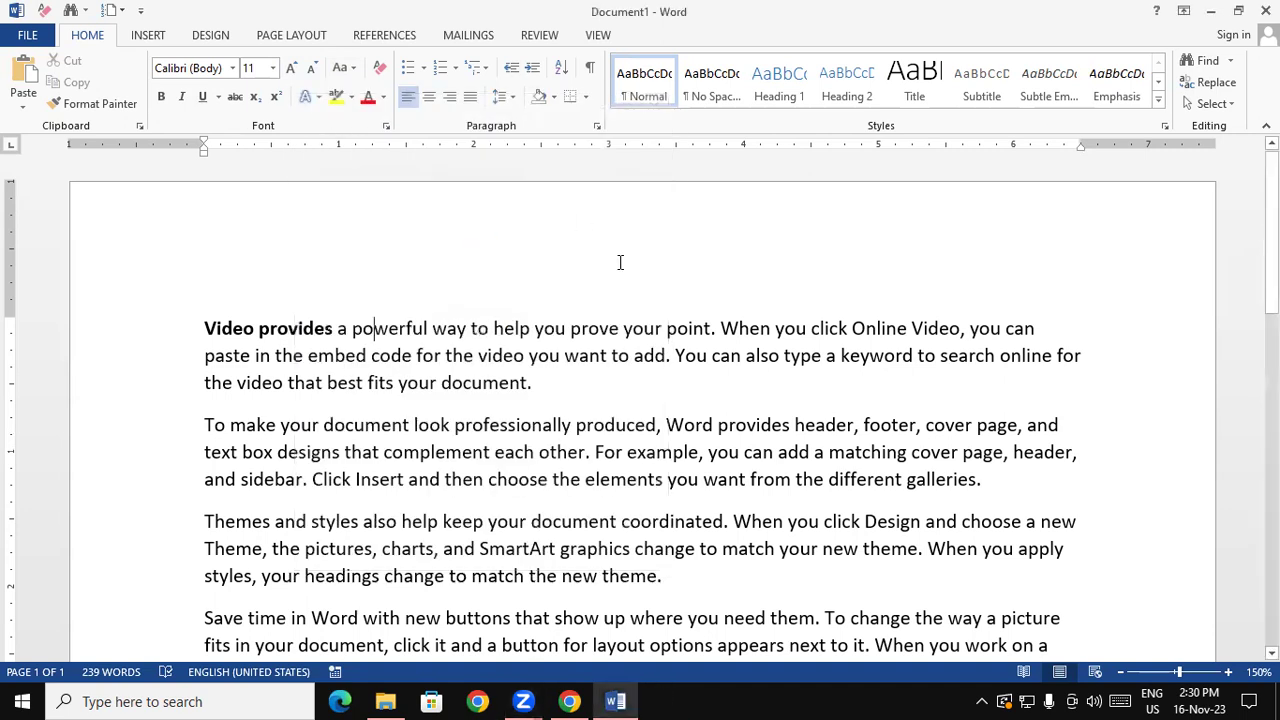
pyautogui.hotkey('ctrl', 'n')
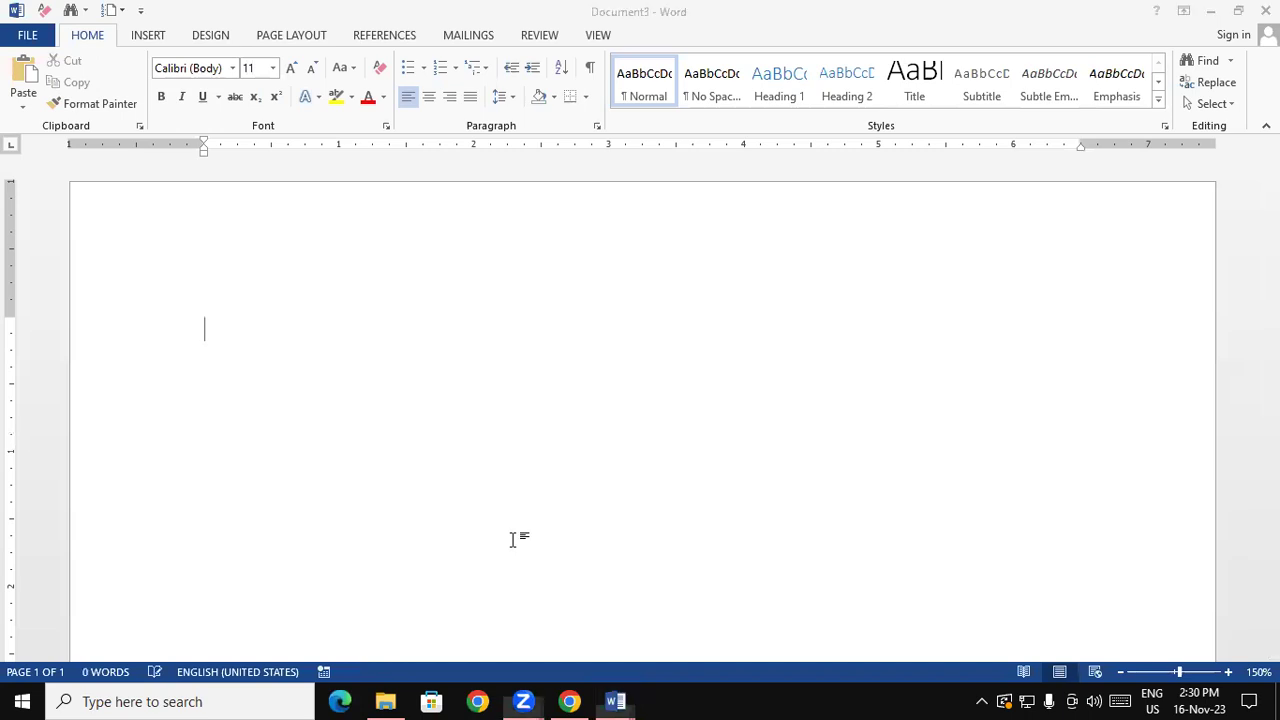
# Handwrite the 'Aa' case heading note with the first entries beneath it in red ink
pyautogui.moveTo(348, 285); pyautogui.dragTo(412, 268)
pyautogui.moveTo(362, 255)
pyautogui.mouseDown()
pyautogui.moveTo(474, 240)
pyautogui.moveTo(497, 265)
pyautogui.mouseUp()
pyautogui.moveTo(586, 228); pyautogui.dragTo(643, 209)
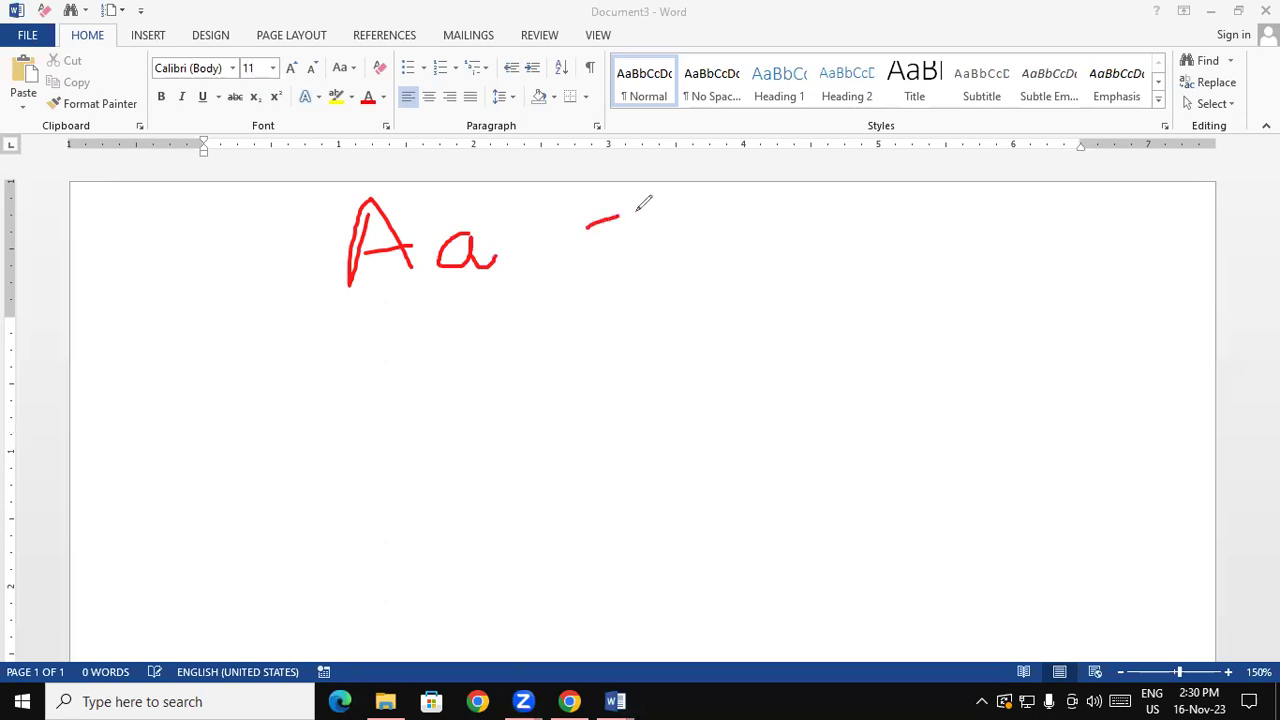
pyautogui.moveTo(771, 157)
pyautogui.mouseDown()
pyautogui.moveTo(733, 208)
pyautogui.moveTo(918, 177)
pyautogui.mouseUp()
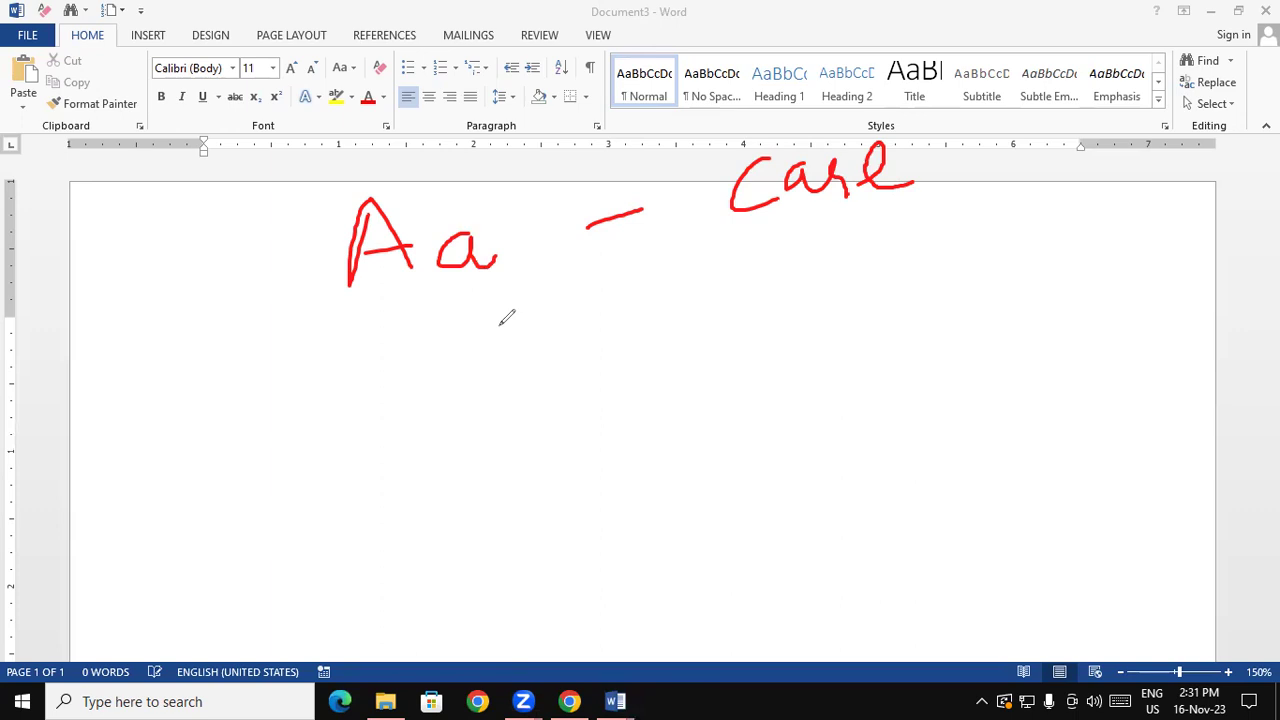
pyautogui.moveTo(502, 318)
pyautogui.mouseDown()
pyautogui.moveTo(546, 310)
pyautogui.moveTo(668, 327)
pyautogui.mouseUp()
pyautogui.moveTo(535, 398)
pyautogui.mouseDown()
pyautogui.moveTo(537, 440)
pyautogui.moveTo(598, 447)
pyautogui.mouseUp()
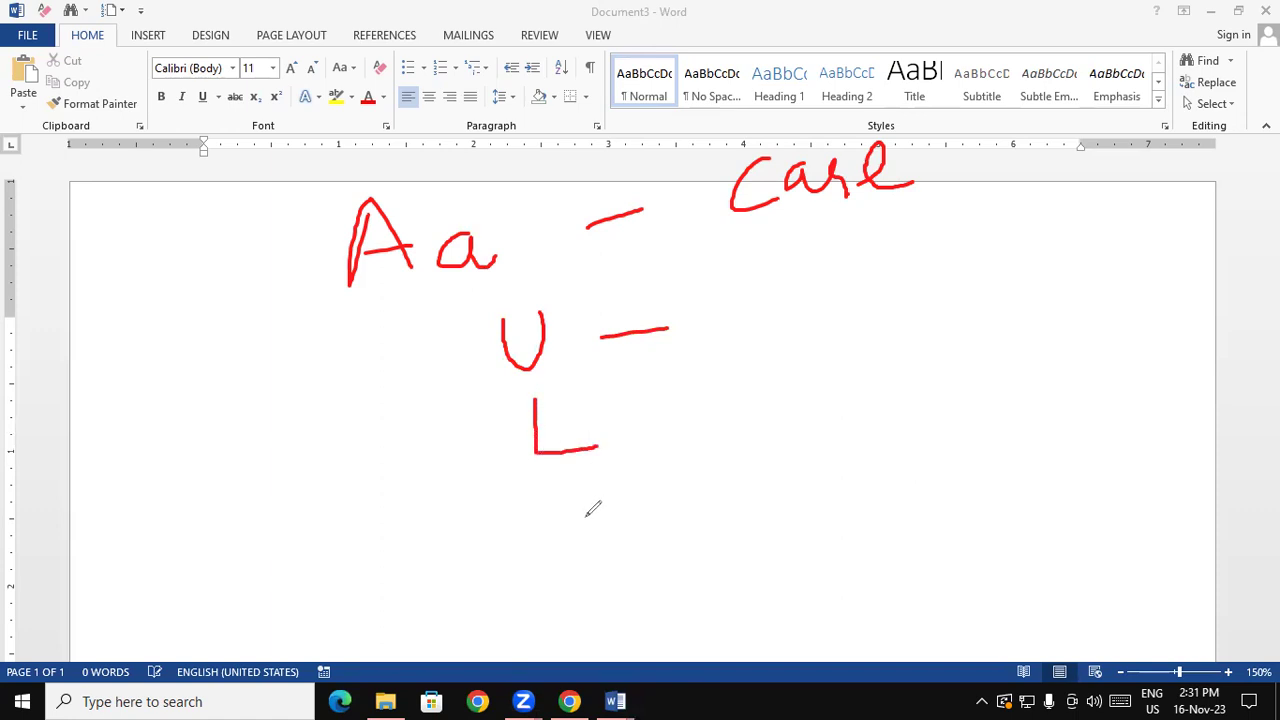
# Handwrite 'Sentence' below Lower and complete the word Lower
pyautogui.moveTo(598, 496)
pyautogui.mouseDown()
pyautogui.moveTo(565, 538)
pyautogui.moveTo(684, 528)
pyautogui.mouseUp()
pyautogui.click(616, 524)
pyautogui.moveTo(690, 480)
pyautogui.mouseDown()
pyautogui.moveTo(693, 532)
pyautogui.moveTo(706, 498)
pyautogui.moveTo(748, 522)
pyautogui.moveTo(826, 492)
pyautogui.moveTo(852, 512)
pyautogui.mouseUp()
pyautogui.click(708, 507)
pyautogui.moveTo(626, 426)
pyautogui.mouseDown()
pyautogui.moveTo(630, 412)
pyautogui.moveTo(696, 400)
pyautogui.moveTo(742, 430)
pyautogui.moveTo(760, 377)
pyautogui.mouseUp()
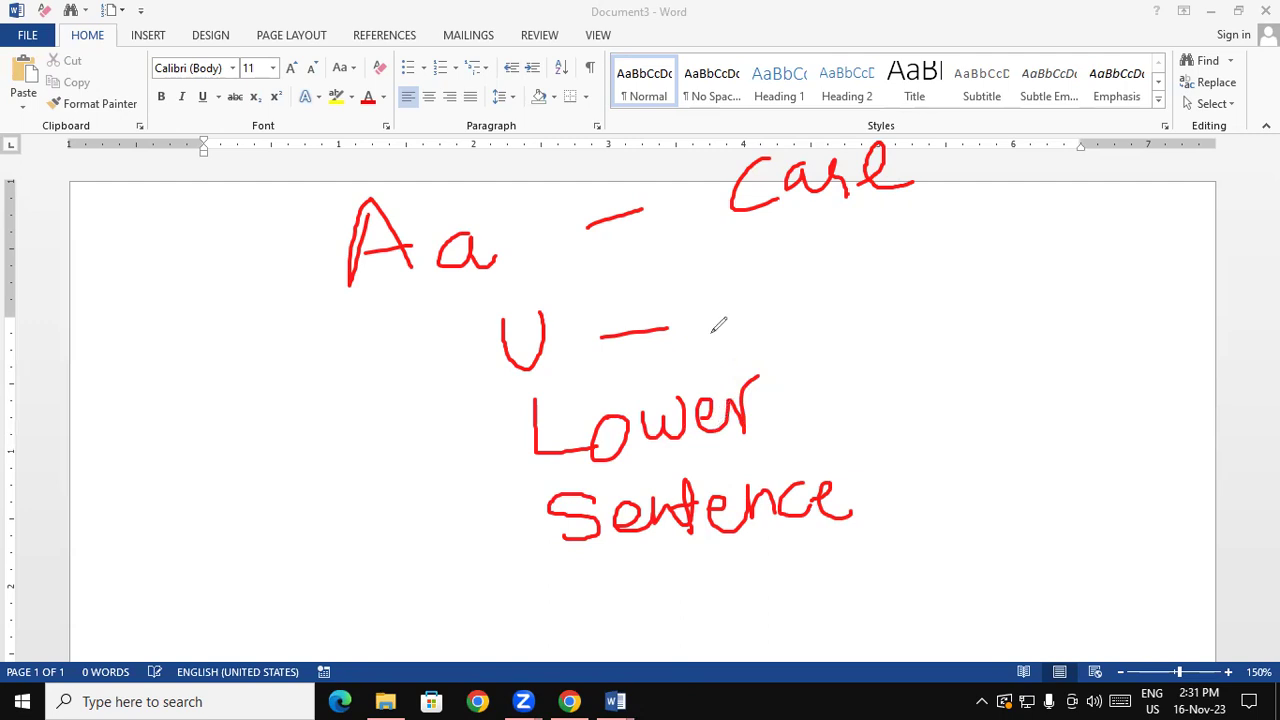
# Add the examples AA for upper, '– aa' after Lower, and '– Aa' after Sentence
pyautogui.moveTo(803, 245); pyautogui.dragTo(837, 292)
pyautogui.moveTo(846, 238)
pyautogui.mouseDown()
pyautogui.moveTo(871, 285)
pyautogui.moveTo(840, 265)
pyautogui.mouseUp()
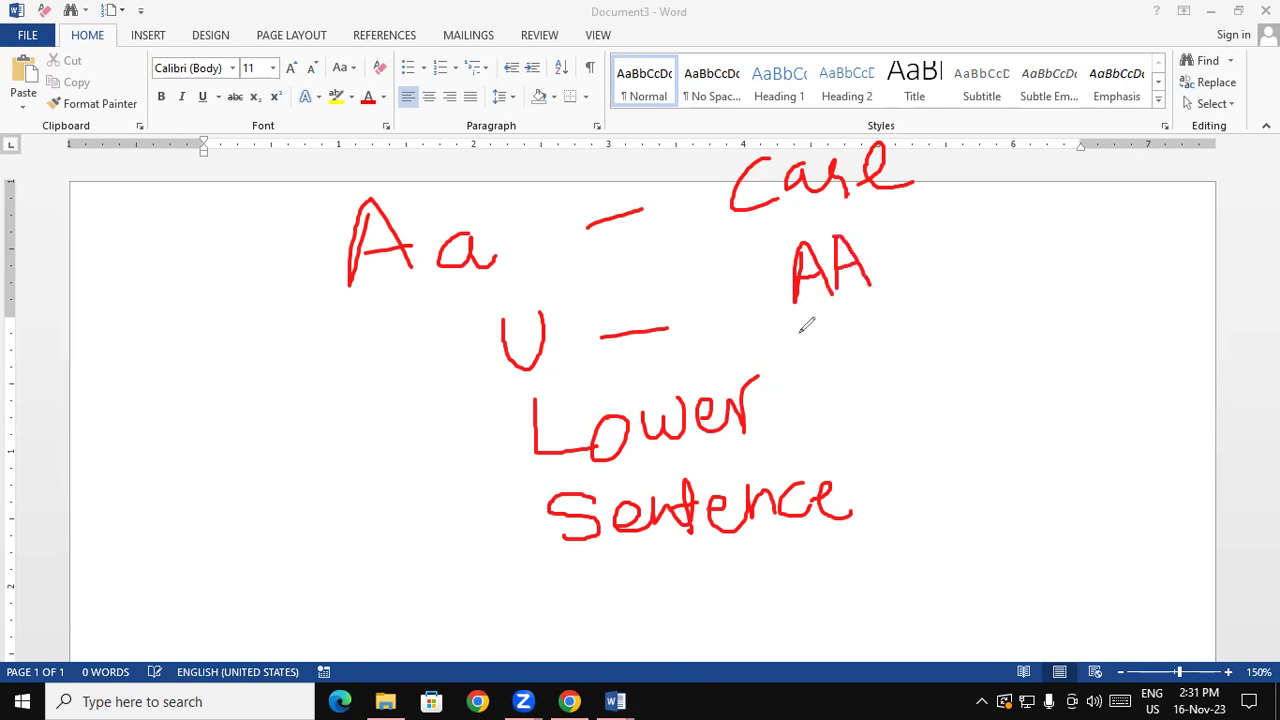
pyautogui.moveTo(769, 406); pyautogui.dragTo(806, 383)
pyautogui.moveTo(866, 347)
pyautogui.mouseDown()
pyautogui.moveTo(874, 372)
pyautogui.moveTo(912, 370)
pyautogui.mouseUp()
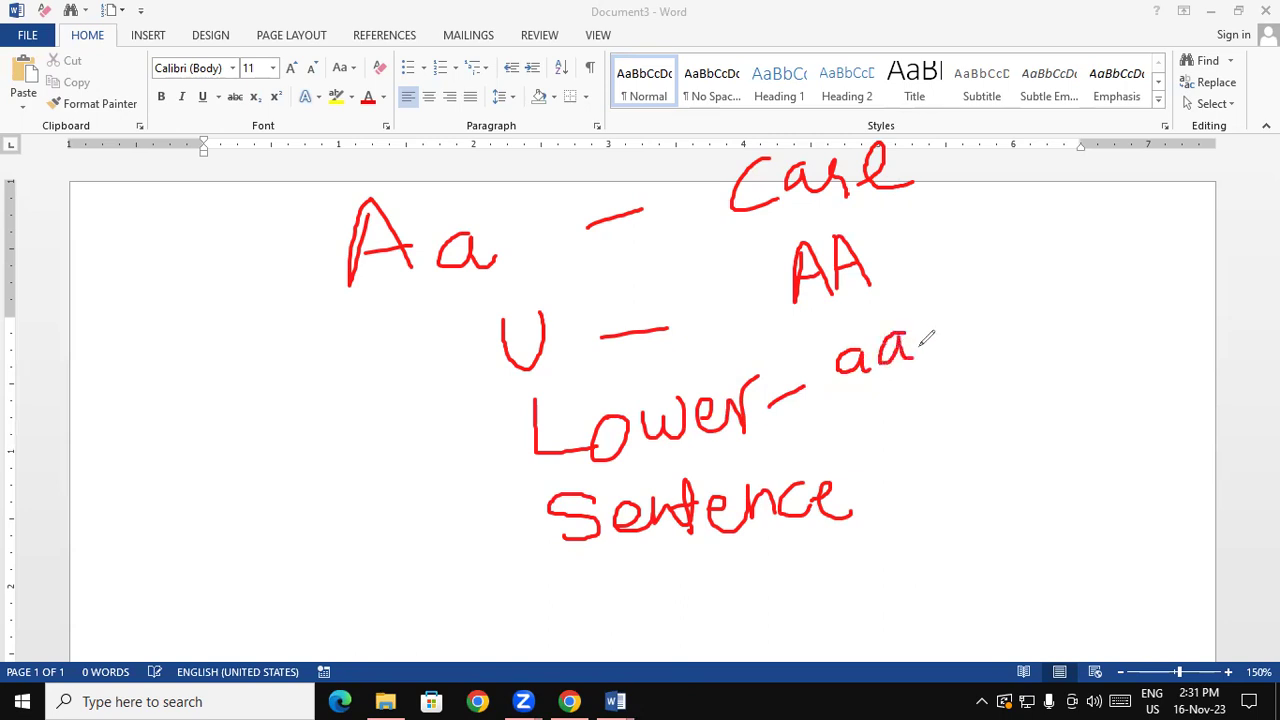
pyautogui.moveTo(853, 490); pyautogui.dragTo(878, 483)
pyautogui.moveTo(912, 428); pyautogui.dragTo(907, 492)
pyautogui.moveTo(917, 418)
pyautogui.mouseDown()
pyautogui.moveTo(960, 480)
pyautogui.moveTo(955, 440)
pyautogui.moveTo(988, 455)
pyautogui.mouseUp()
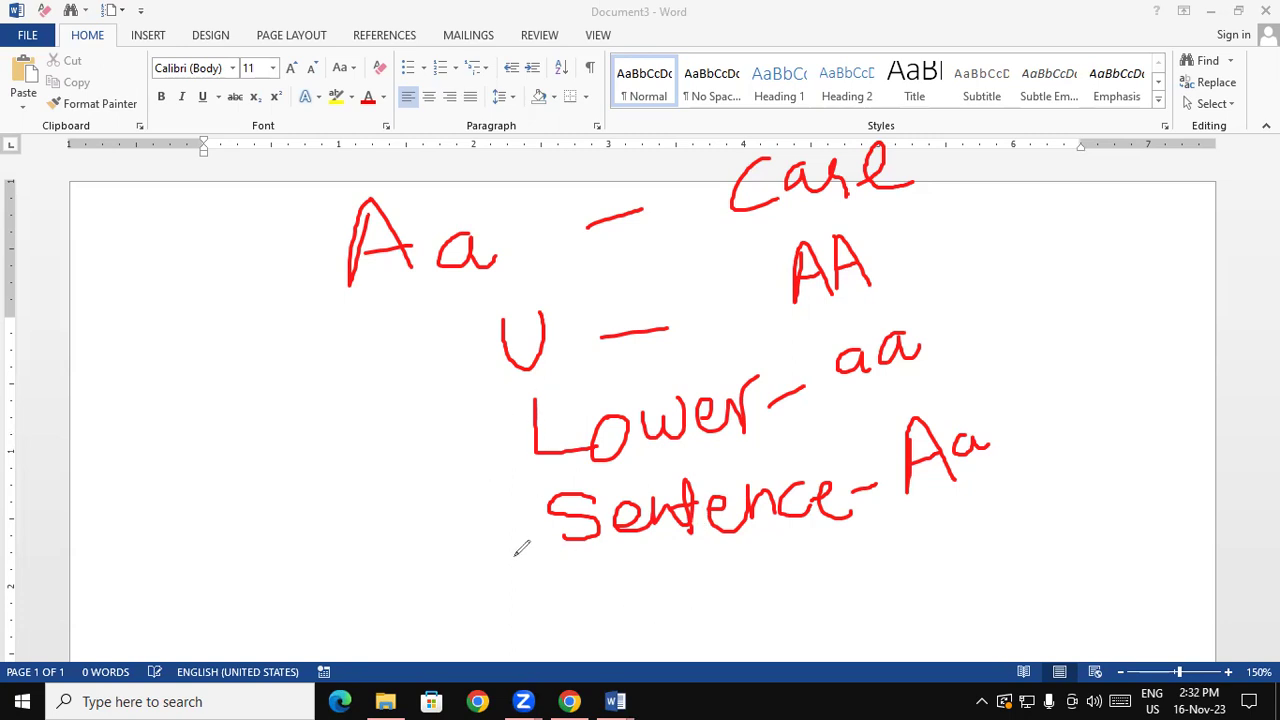
# Write 'Proper /' before Sentence and underline the AA and aa examples
pyautogui.moveTo(521, 496); pyautogui.dragTo(483, 578)
pyautogui.moveTo(290, 515)
pyautogui.mouseDown()
pyautogui.moveTo(300, 545)
pyautogui.moveTo(404, 518)
pyautogui.moveTo(425, 558)
pyautogui.mouseUp()
pyautogui.moveTo(428, 500)
pyautogui.mouseDown()
pyautogui.moveTo(432, 526)
pyautogui.moveTo(480, 525)
pyautogui.moveTo(506, 498)
pyautogui.mouseUp()
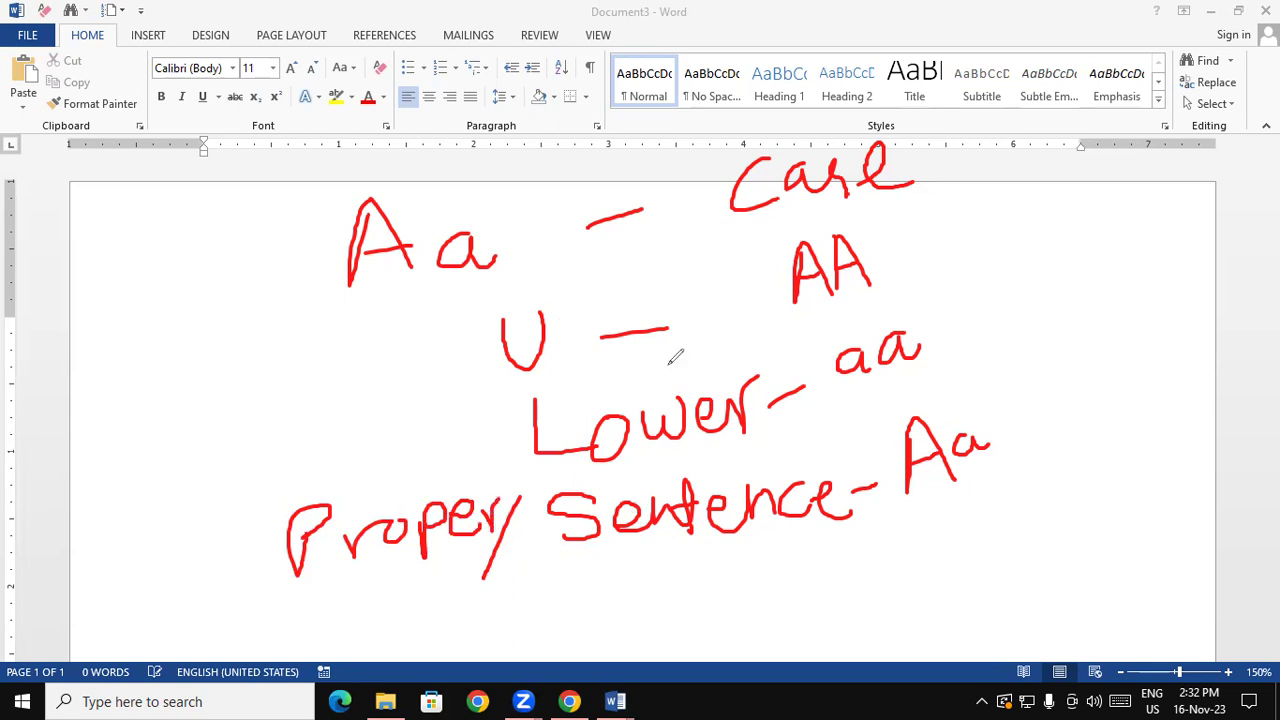
pyautogui.moveTo(777, 318); pyautogui.dragTo(900, 274)
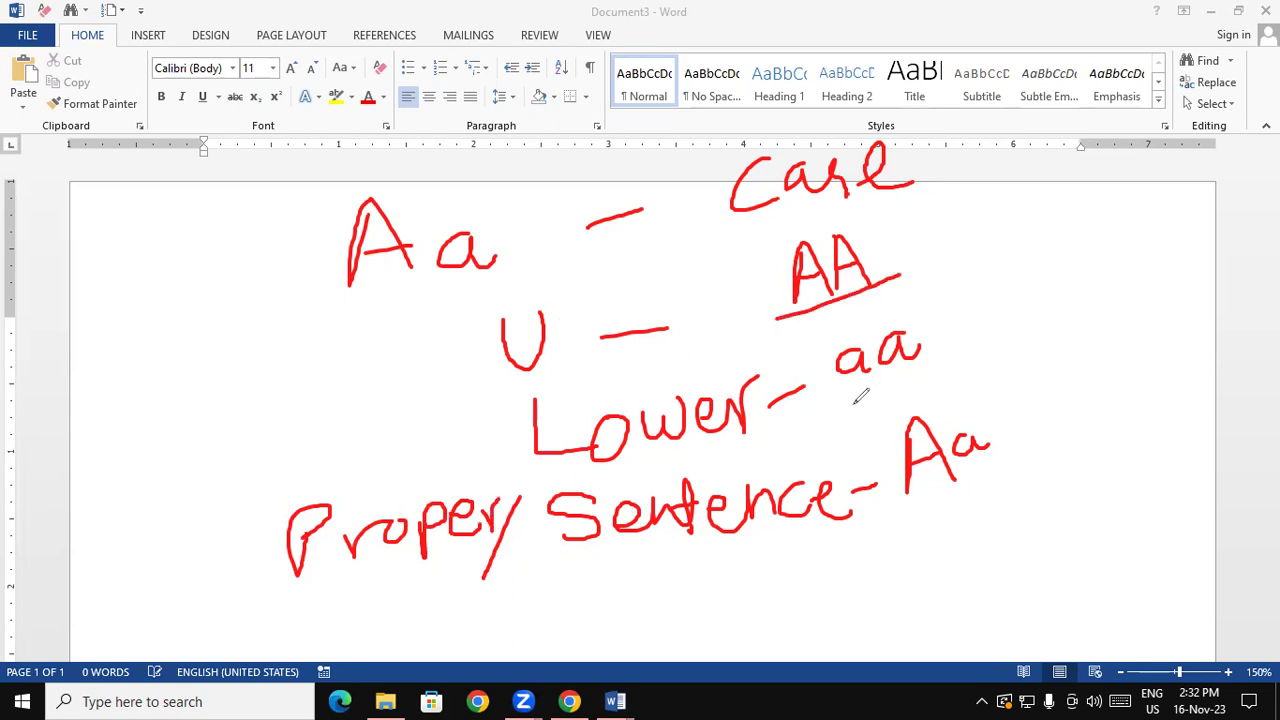
pyautogui.moveTo(849, 405); pyautogui.dragTo(935, 373)
# Draw a red underline beneath the Aa sentence-case example
pyautogui.moveTo(932, 507); pyautogui.dragTo(996, 483)
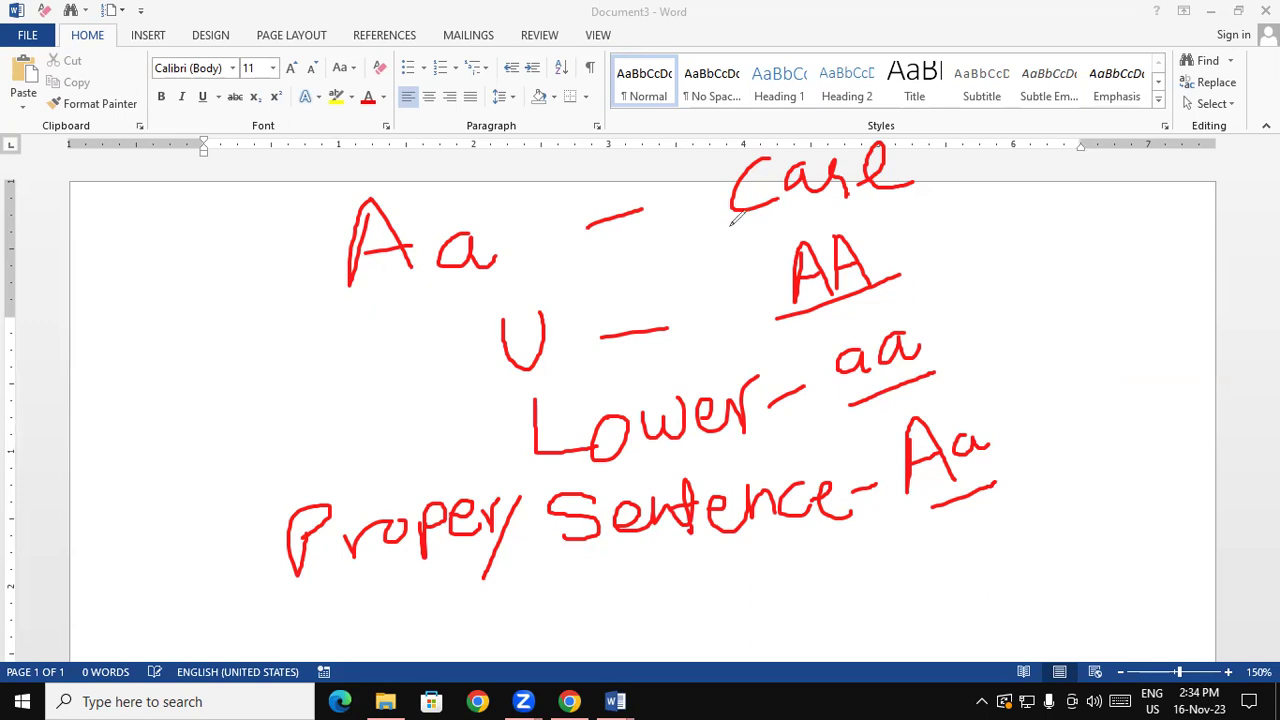
# Handwrite 'Toggle – aPPLE' across the top and draw a tick under Toggle
pyautogui.click(278, 39)
pyautogui.moveTo(274, 45)
pyautogui.mouseDown()
pyautogui.moveTo(369, 22)
pyautogui.moveTo(329, 77)
pyautogui.moveTo(358, 42)
pyautogui.moveTo(378, 108)
pyautogui.mouseUp()
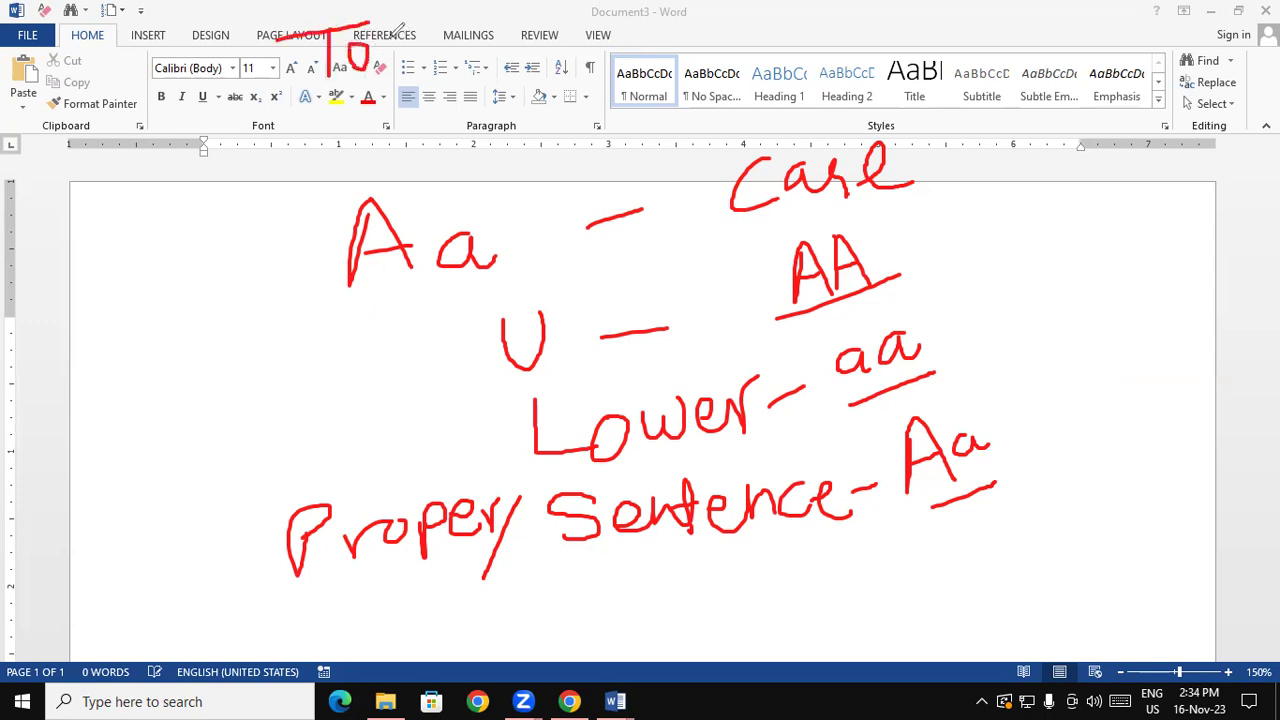
pyautogui.moveTo(405, 40)
pyautogui.mouseDown()
pyautogui.moveTo(416, 44)
pyautogui.moveTo(406, 122)
pyautogui.mouseUp()
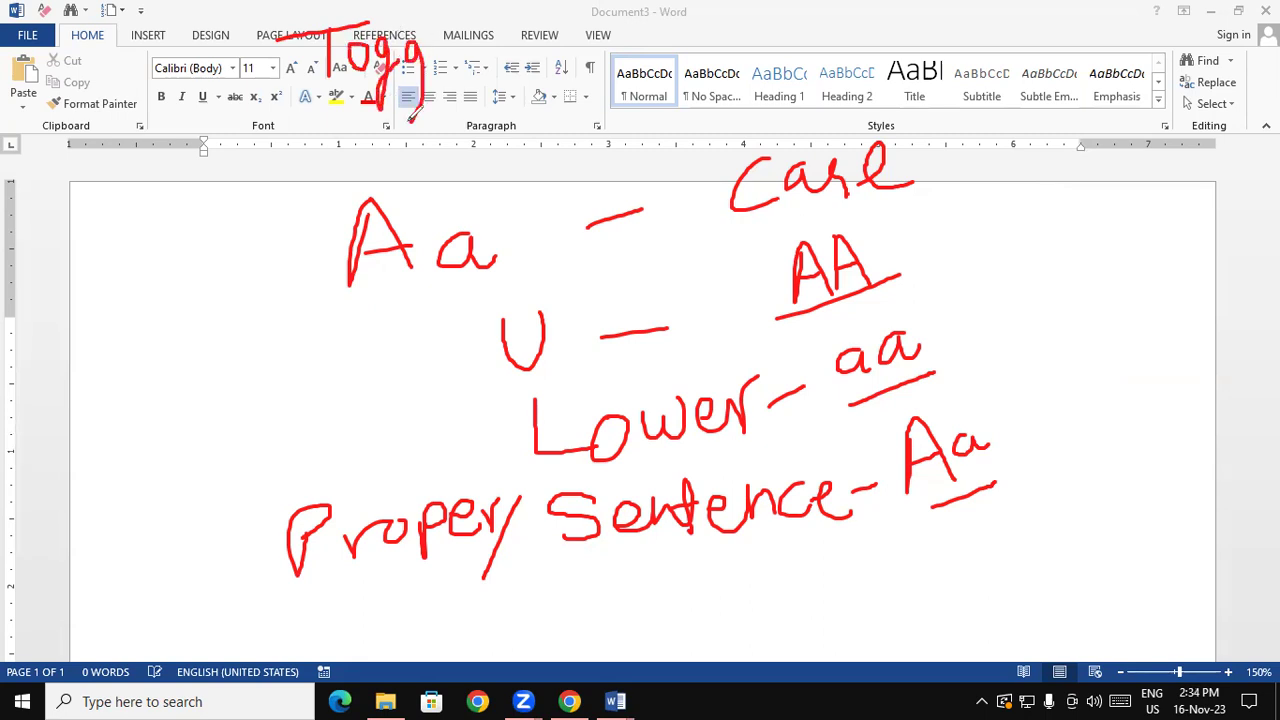
pyautogui.moveTo(430, 60)
pyautogui.mouseDown()
pyautogui.moveTo(500, 66)
pyautogui.moveTo(596, 45)
pyautogui.mouseUp()
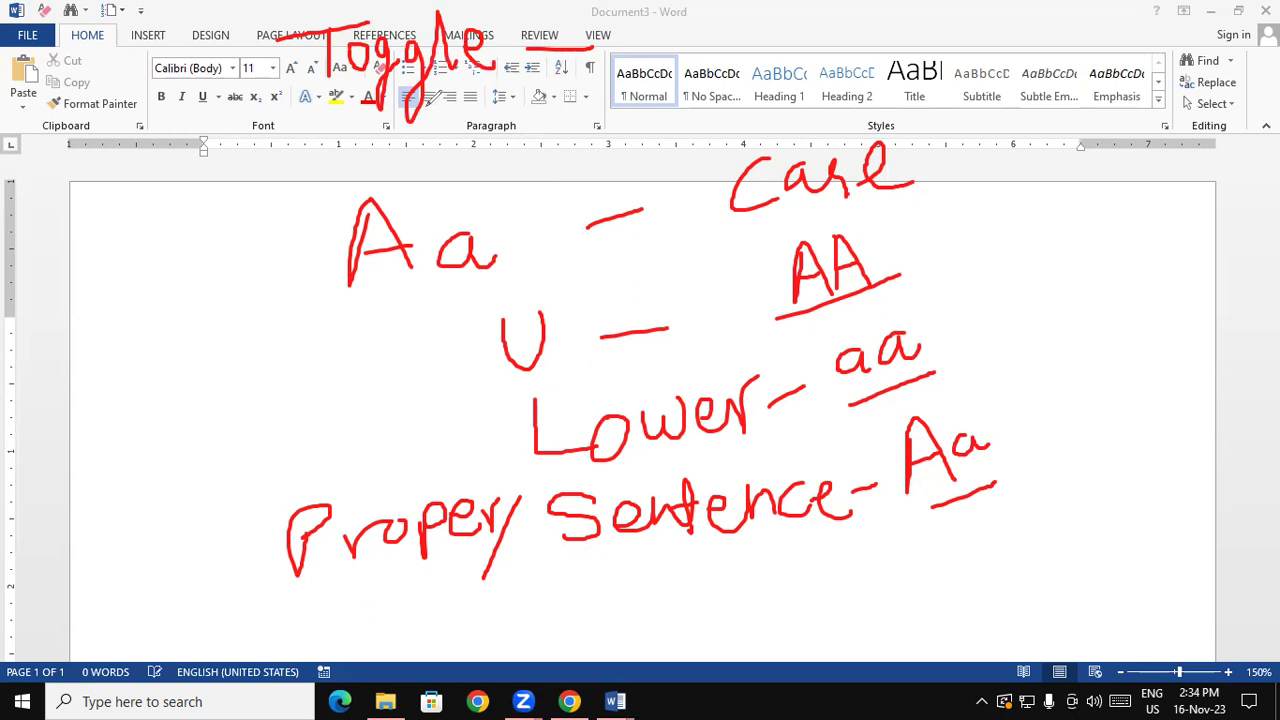
pyautogui.moveTo(675, 30)
pyautogui.mouseDown()
pyautogui.moveTo(683, 47)
pyautogui.moveTo(700, 22)
pyautogui.moveTo(732, 44)
pyautogui.moveTo(746, 22)
pyautogui.moveTo(790, 44)
pyautogui.mouseUp()
pyautogui.moveTo(810, 2)
pyautogui.mouseDown()
pyautogui.moveTo(832, 32)
pyautogui.moveTo(828, 16)
pyautogui.mouseUp()
pyautogui.moveTo(412, 100); pyautogui.dragTo(565, 58)
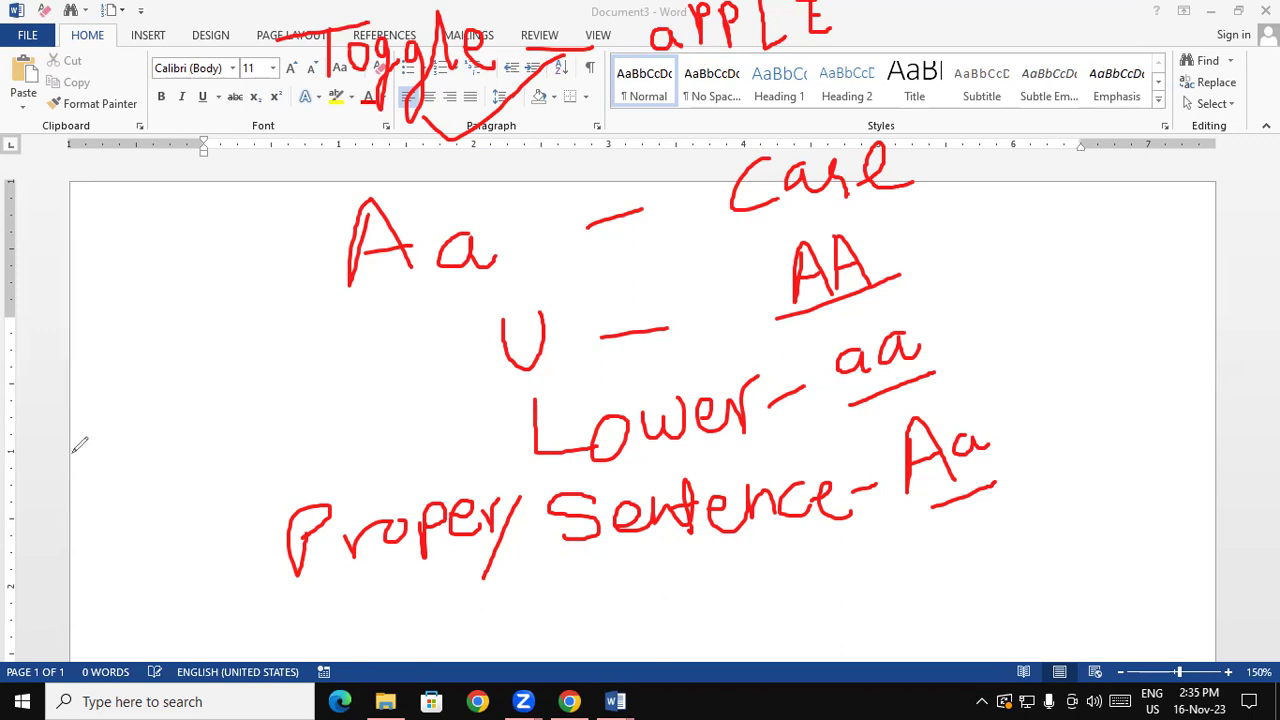
# Clear the ink notes and make Document1's first paragraph UPPERCASE via Change Case
pyautogui.press('Escape')
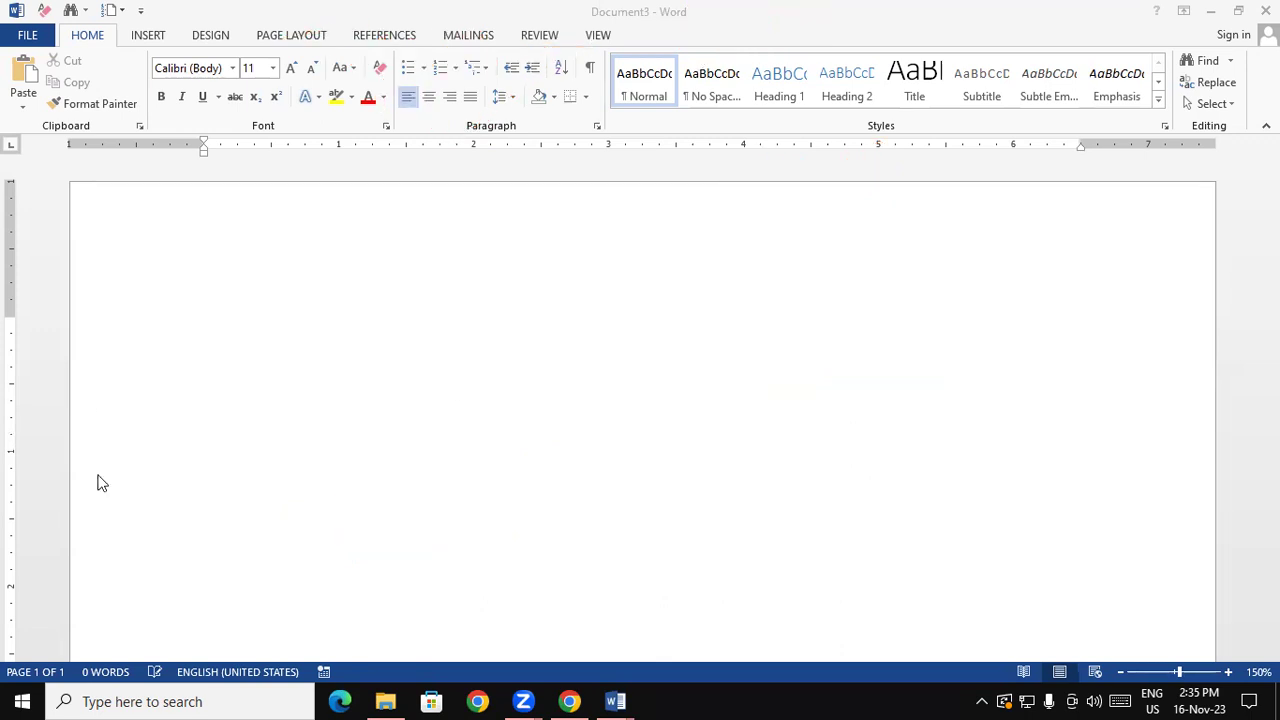
pyautogui.hotkey('alt', 'Tab')
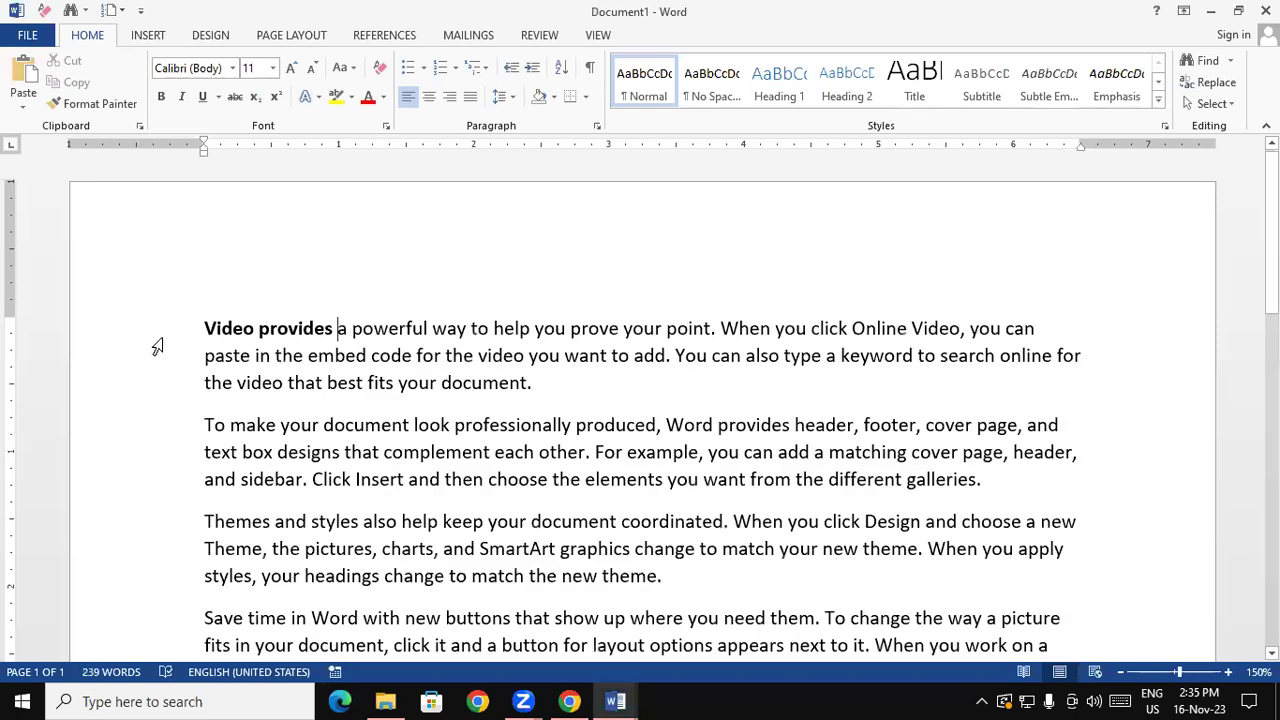
pyautogui.moveTo(203, 328); pyautogui.dragTo(630, 379)
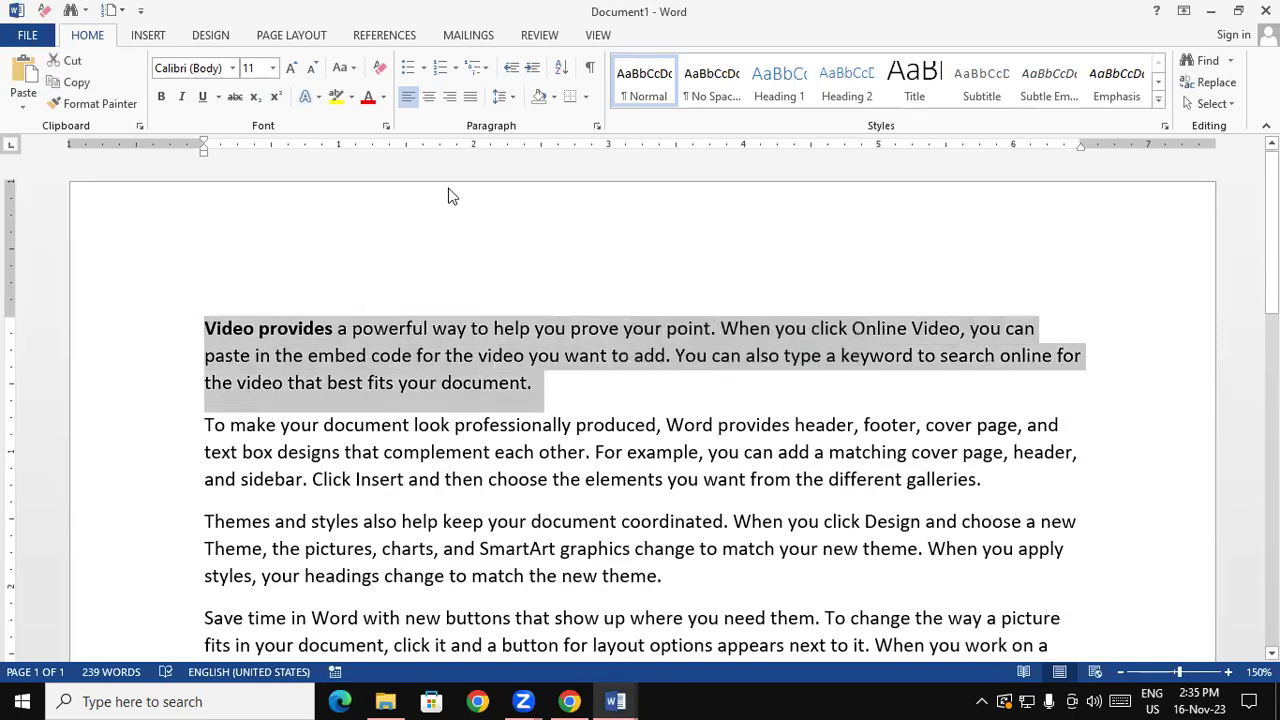
pyautogui.click(351, 69)
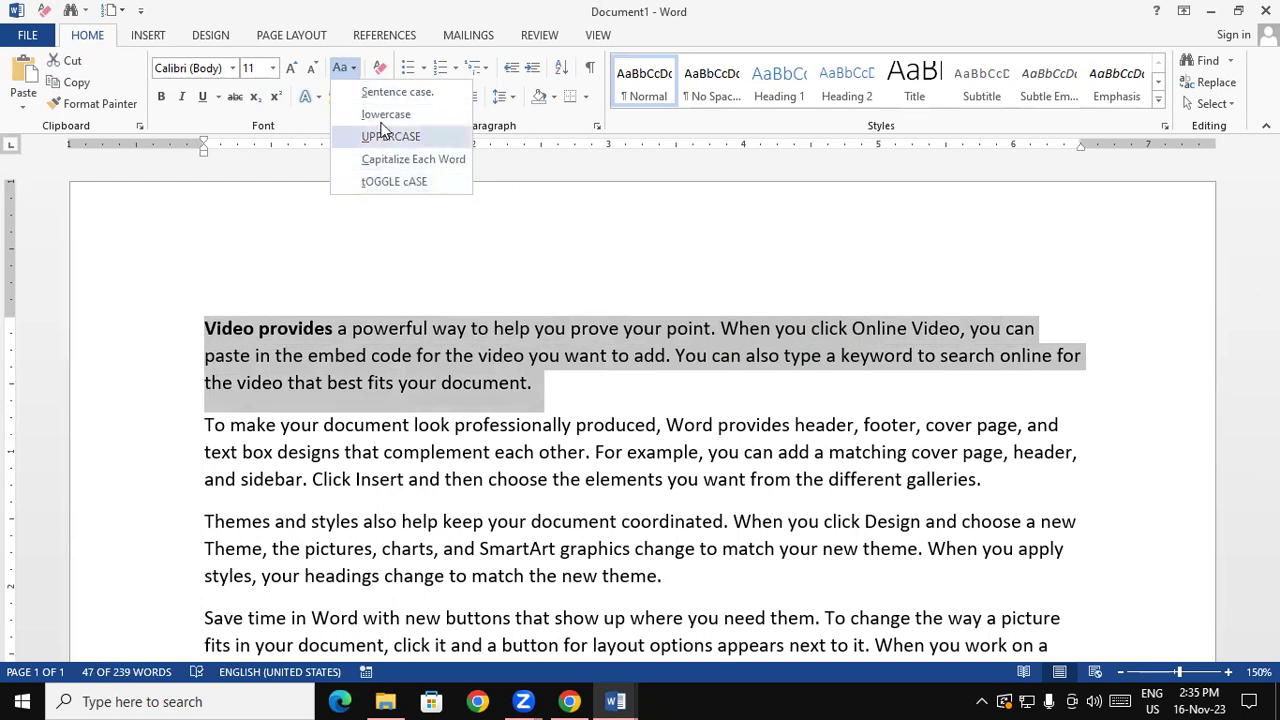
pyautogui.click(405, 137)
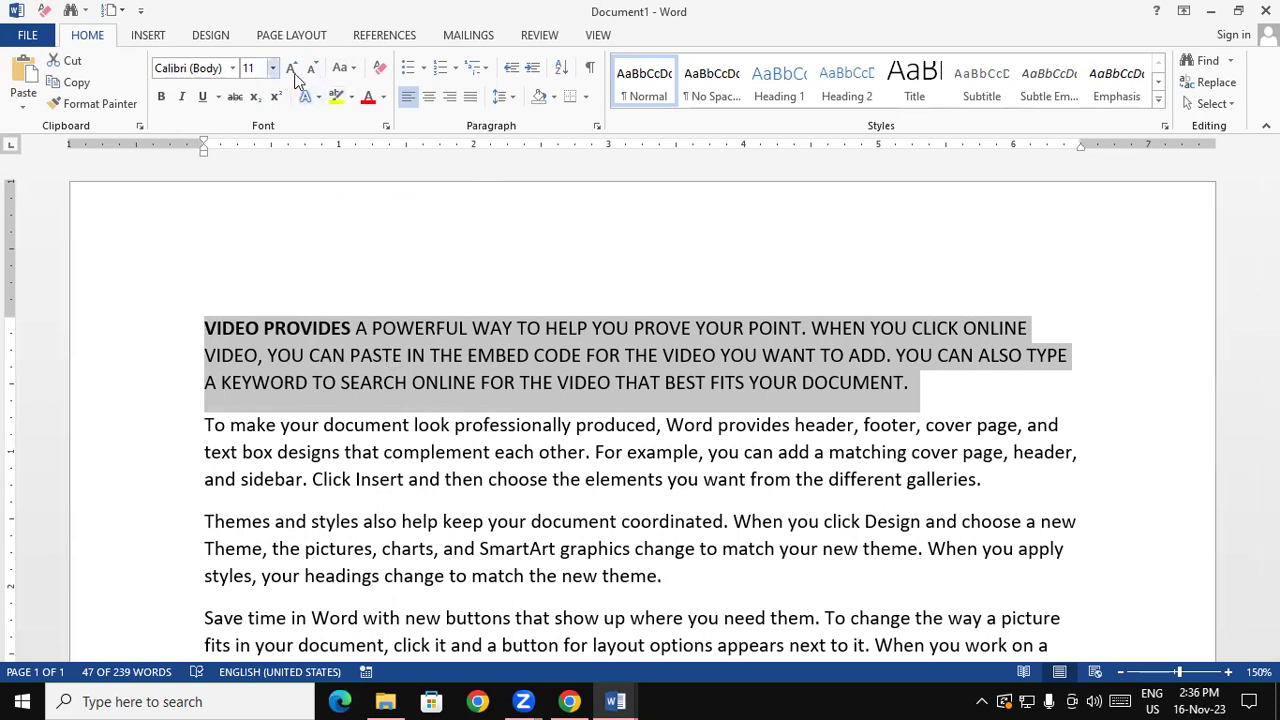
# Convert the same paragraph to lowercase with Change Case
pyautogui.click(341, 67)
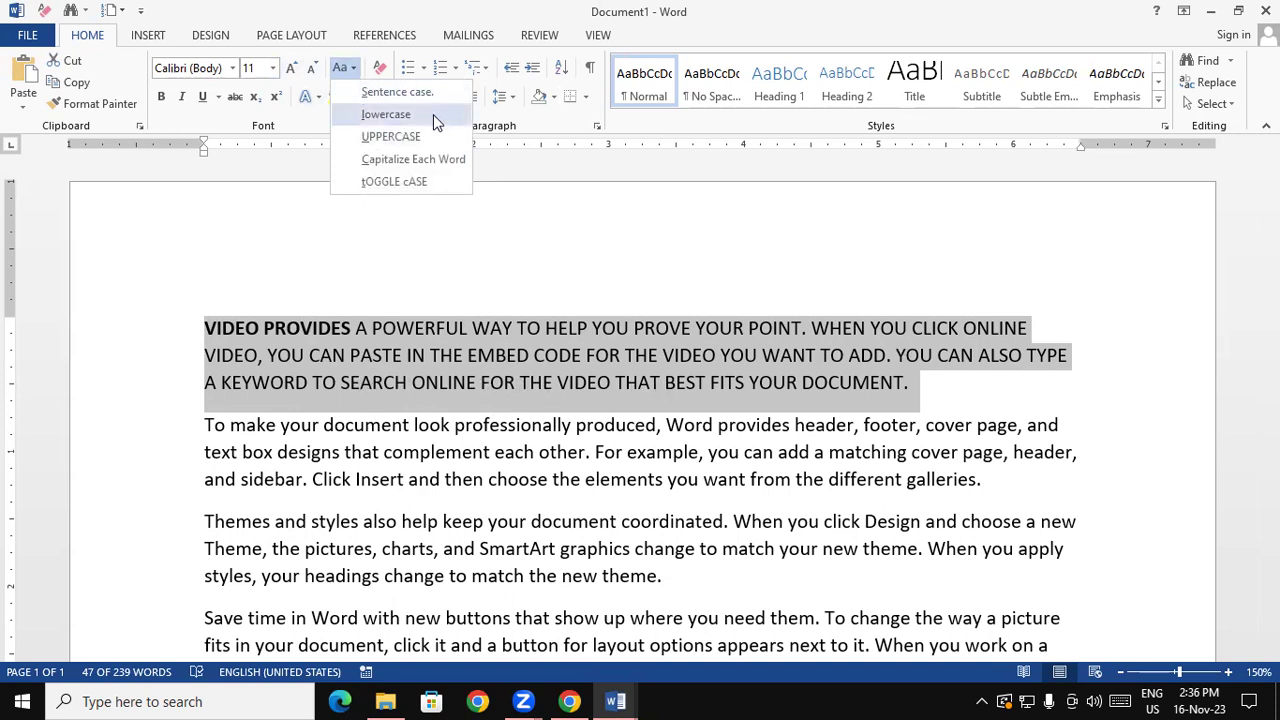
pyautogui.click(398, 114)
pyautogui.click(746, 452)
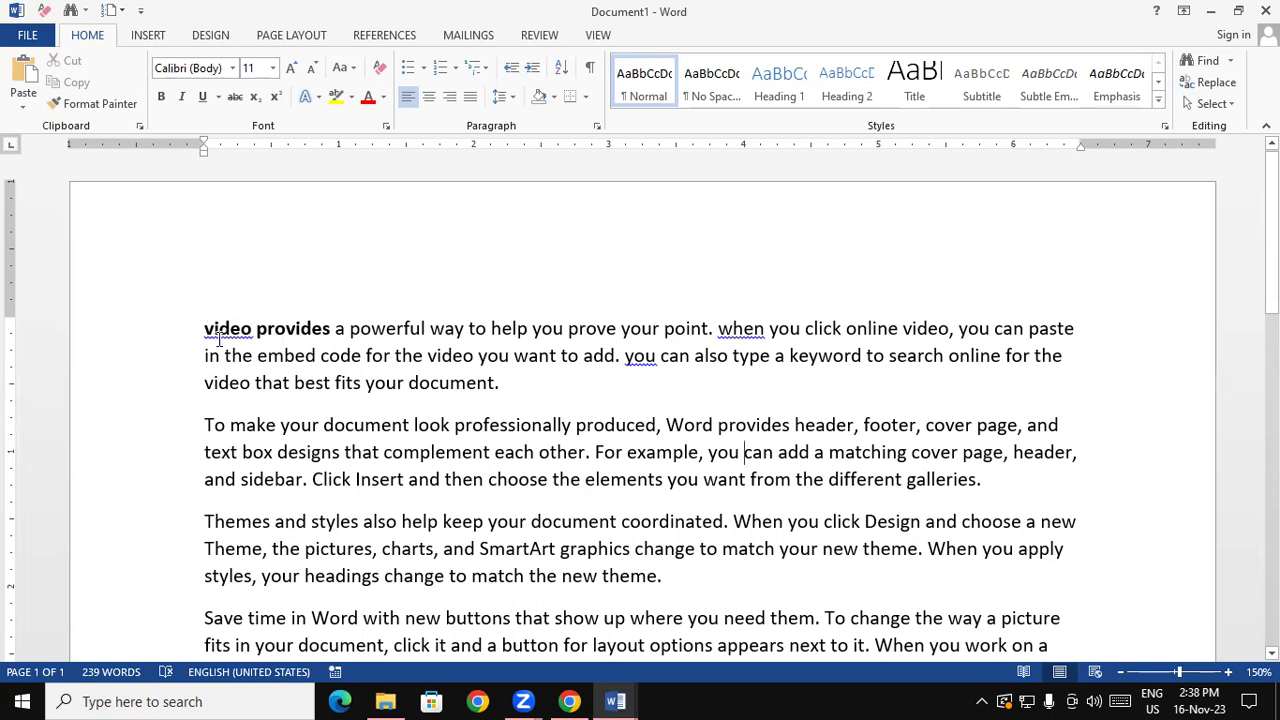
# Change the first paragraph to Sentence case so it begins "Video provides…"
pyautogui.click(204, 330)
pyautogui.moveTo(227, 329); pyautogui.dragTo(508, 388)
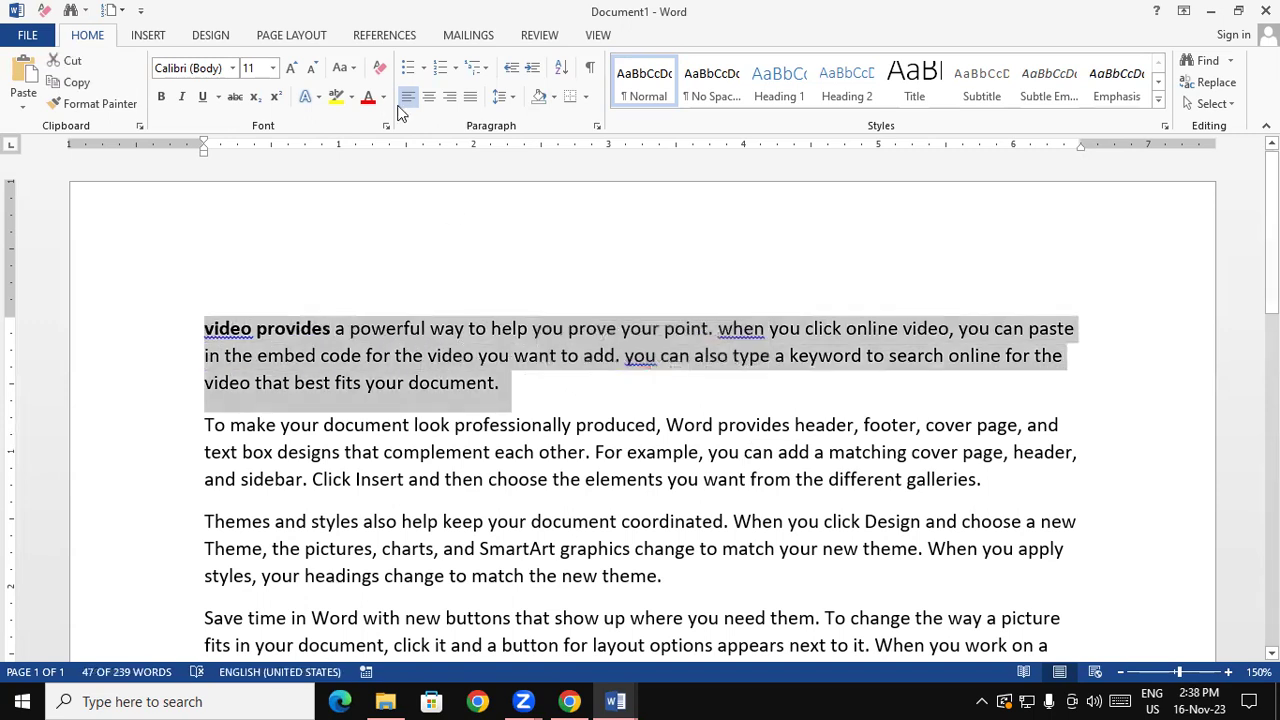
pyautogui.click(341, 70)
pyautogui.click(355, 92)
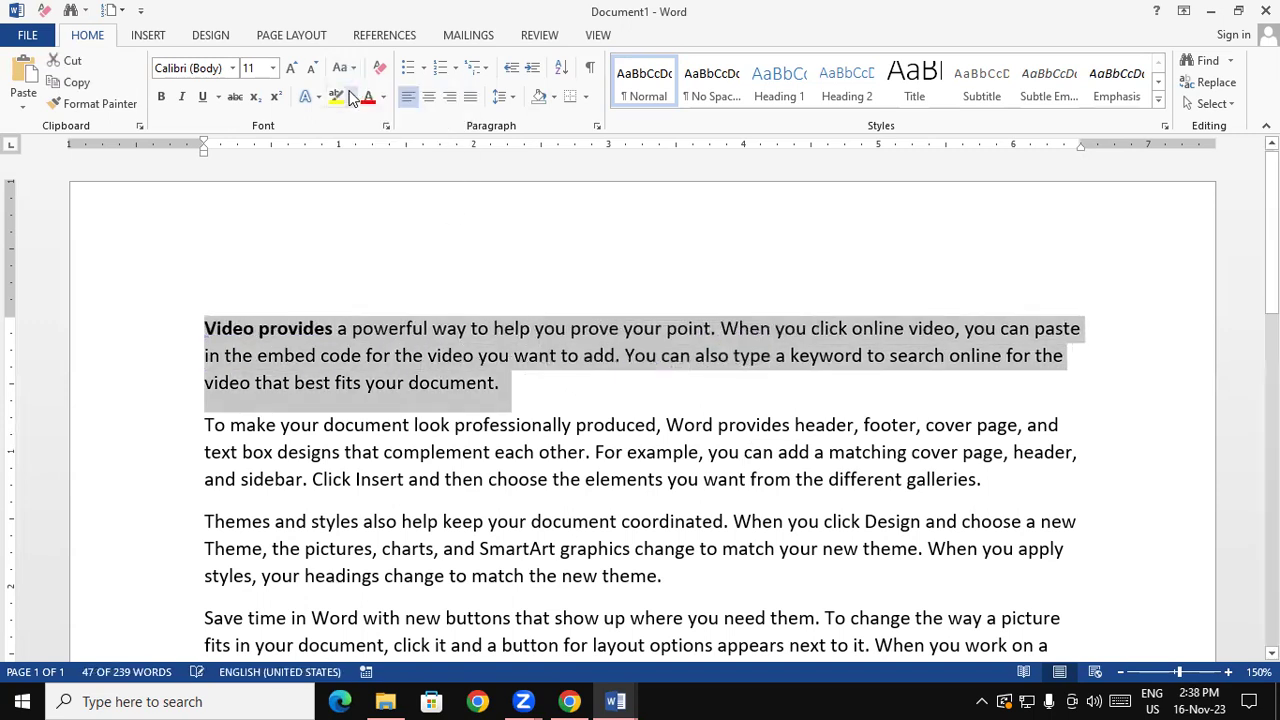
pyautogui.click(697, 412)
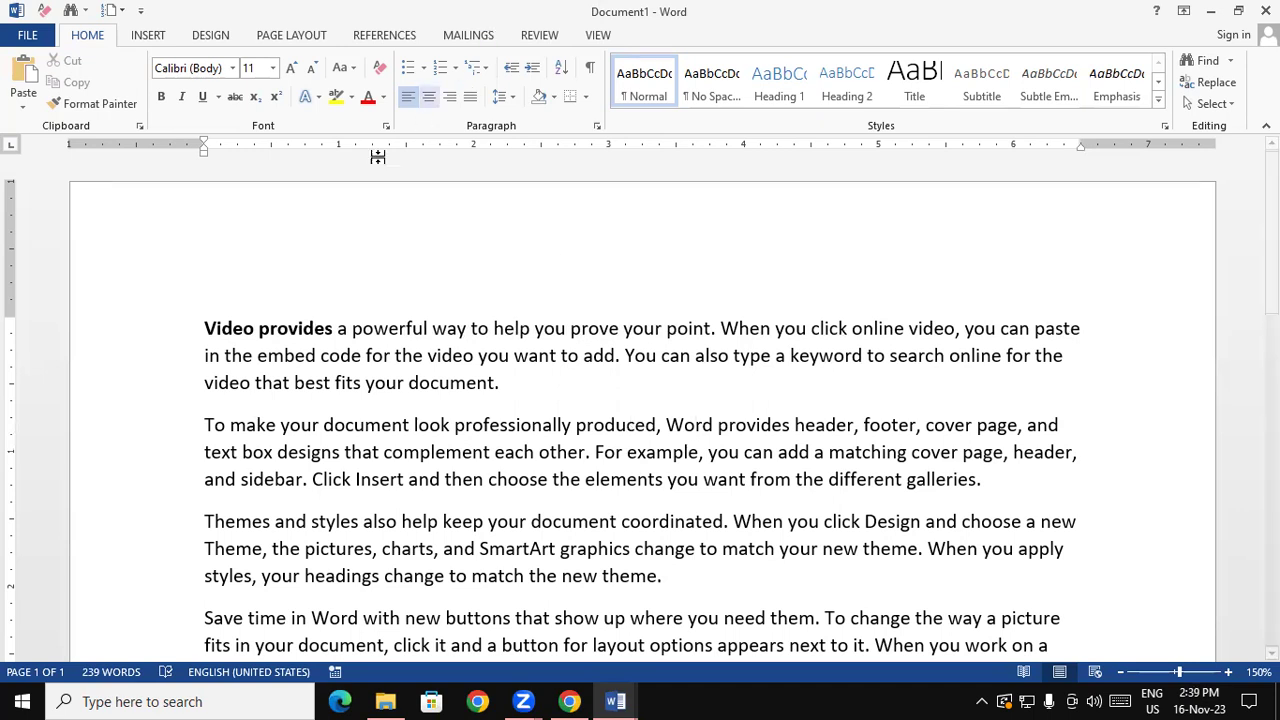
pyautogui.moveTo(199, 328); pyautogui.dragTo(536, 384)
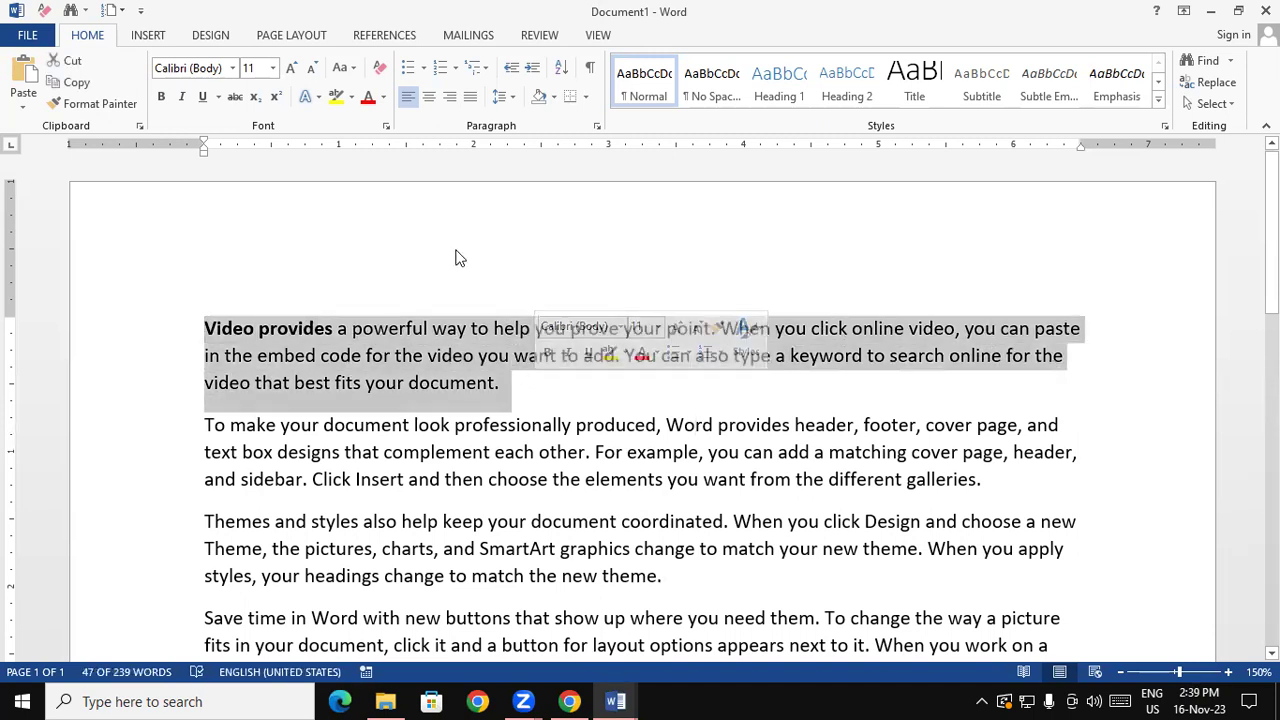
pyautogui.click(368, 100)
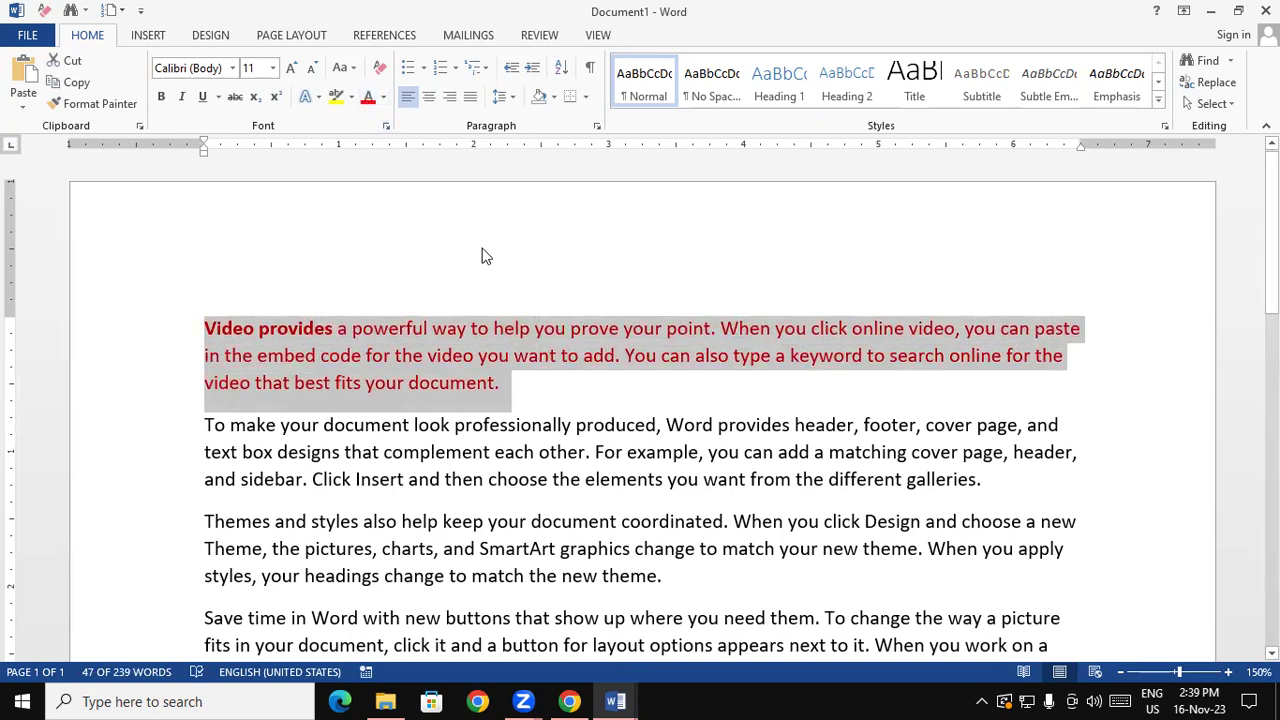
pyautogui.hotkey('ctrl', 'z')
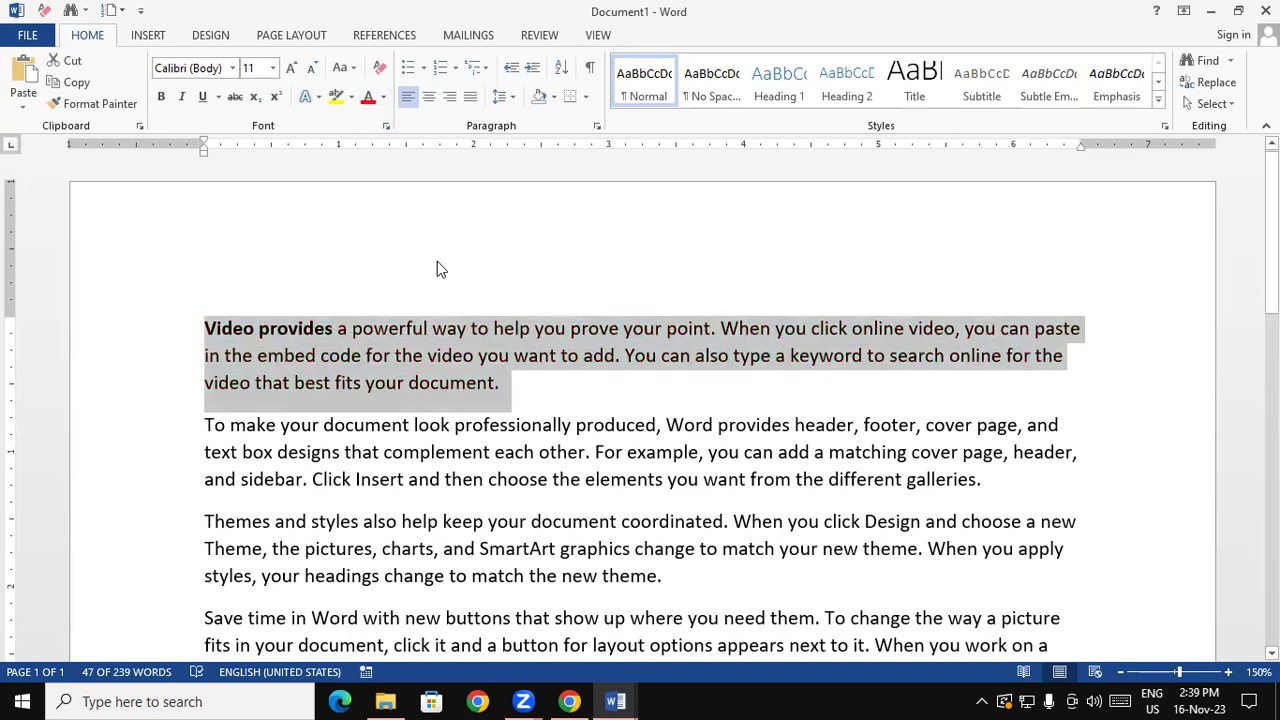
pyautogui.click(352, 100)
pyautogui.click(340, 123)
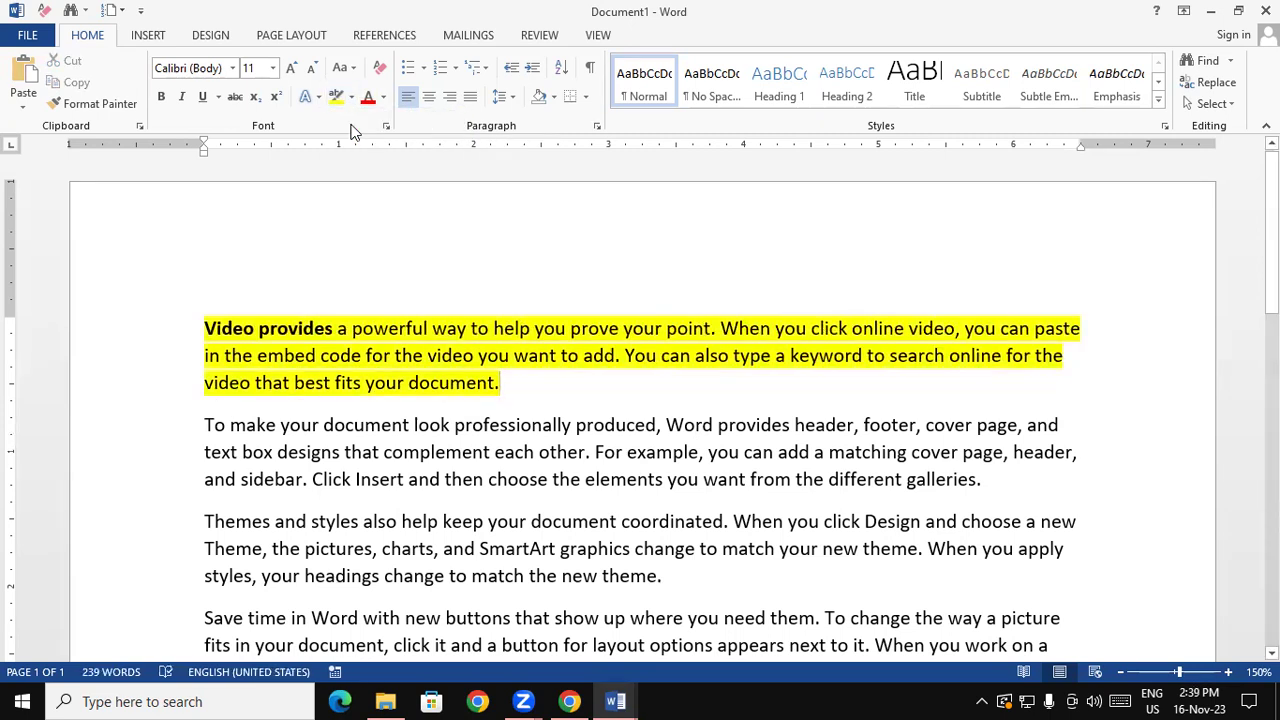
pyautogui.hotkey('ctrl', 'z')
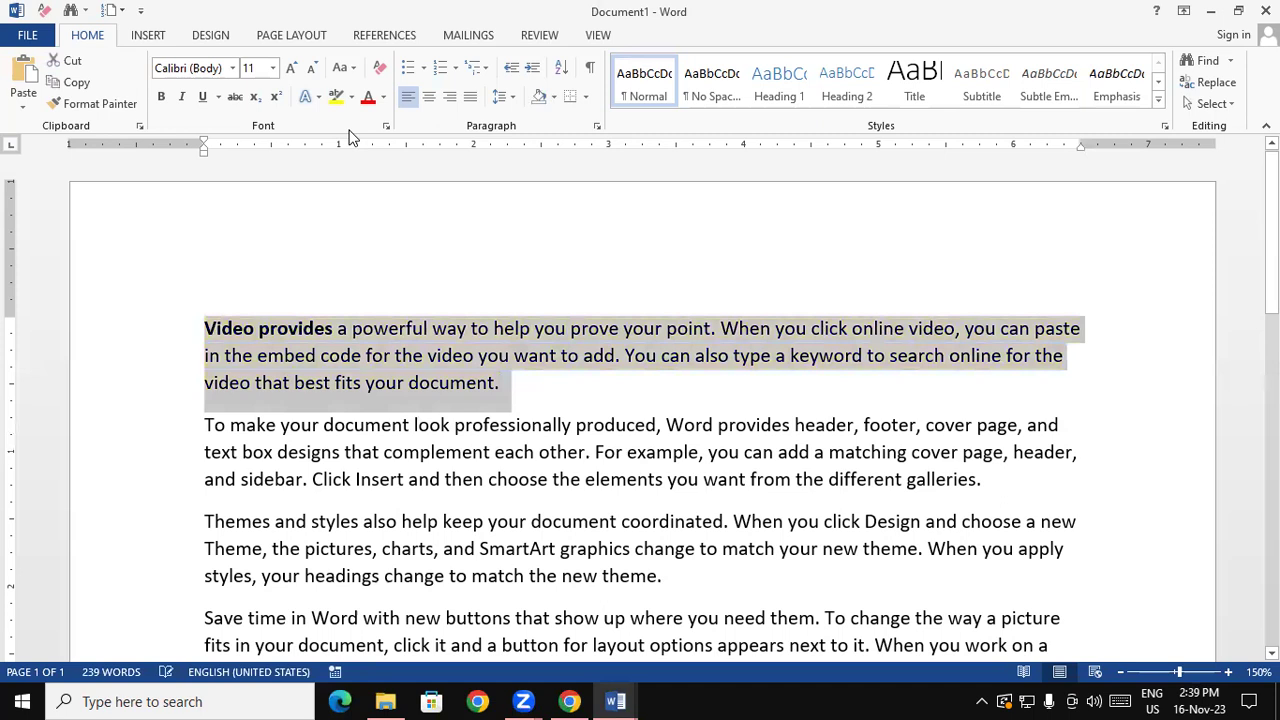
pyautogui.click(371, 298)
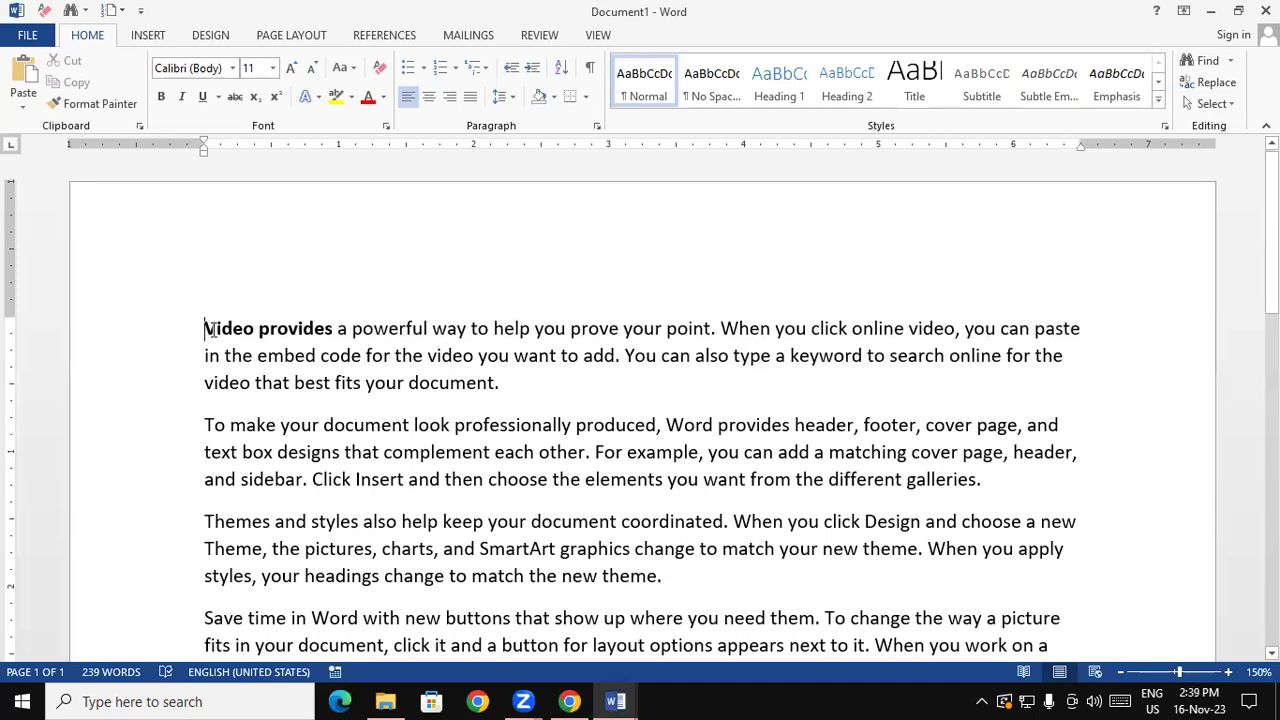
# Unbold "Video provides" and make the first paragraph italic, underlined, red, highlighted yellow
pyautogui.moveTo(205, 328); pyautogui.dragTo(513, 383)
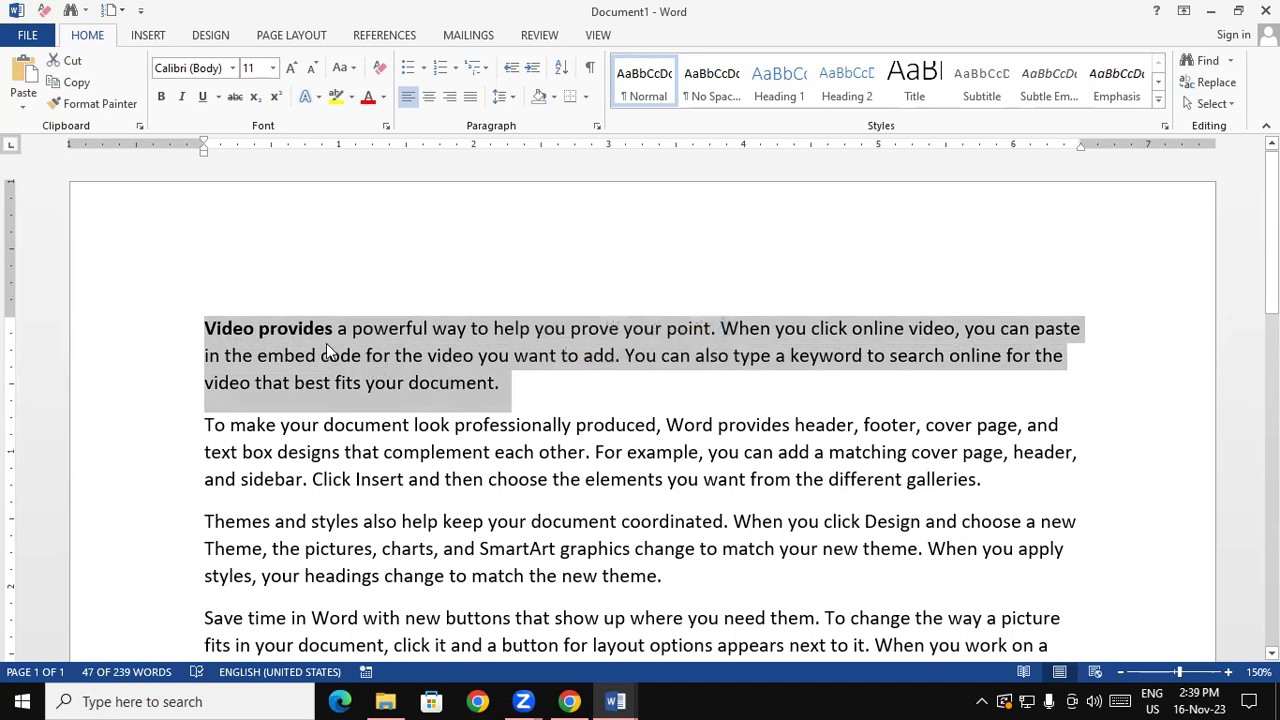
pyautogui.click(161, 101)
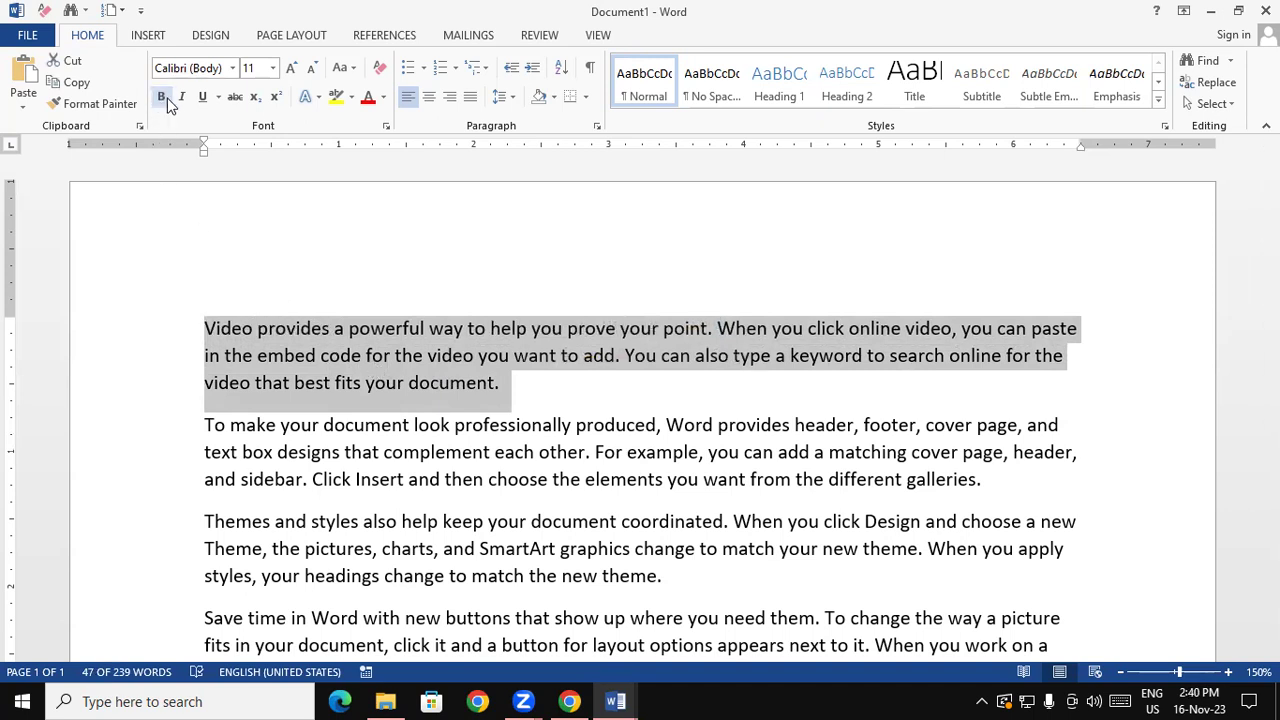
pyautogui.click(182, 97)
pyautogui.click(204, 101)
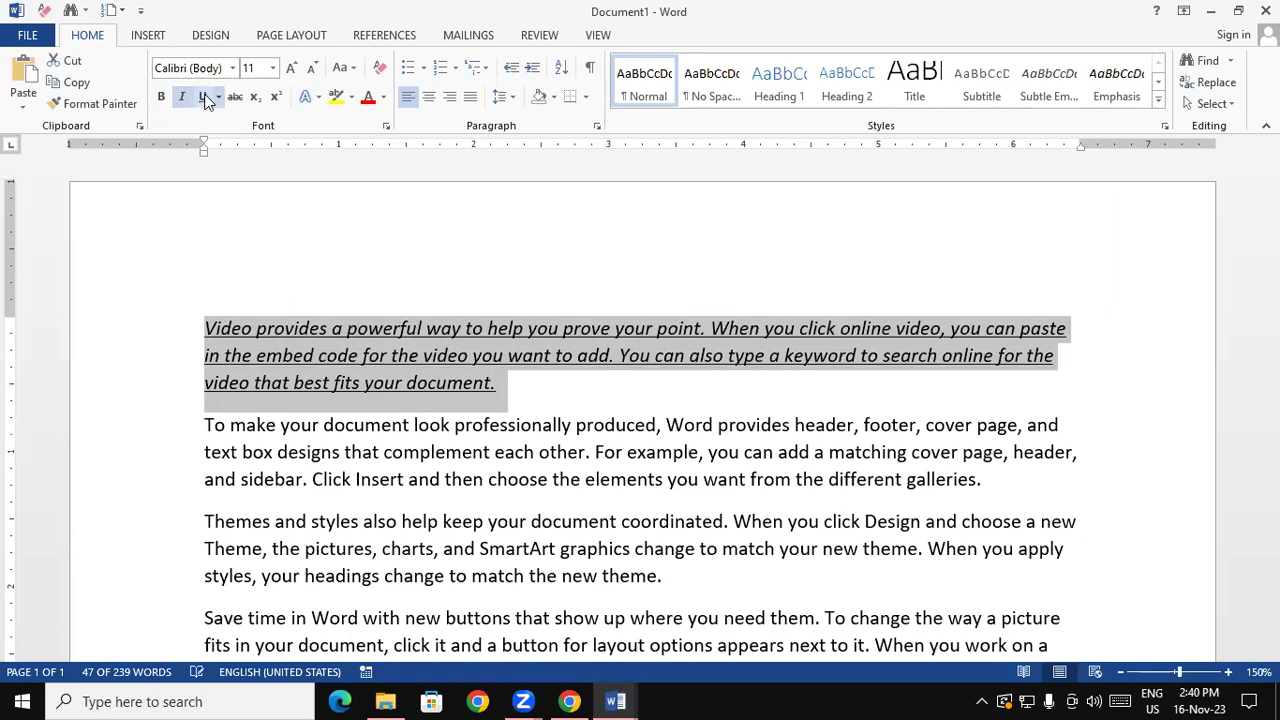
pyautogui.click(367, 97)
pyautogui.click(330, 98)
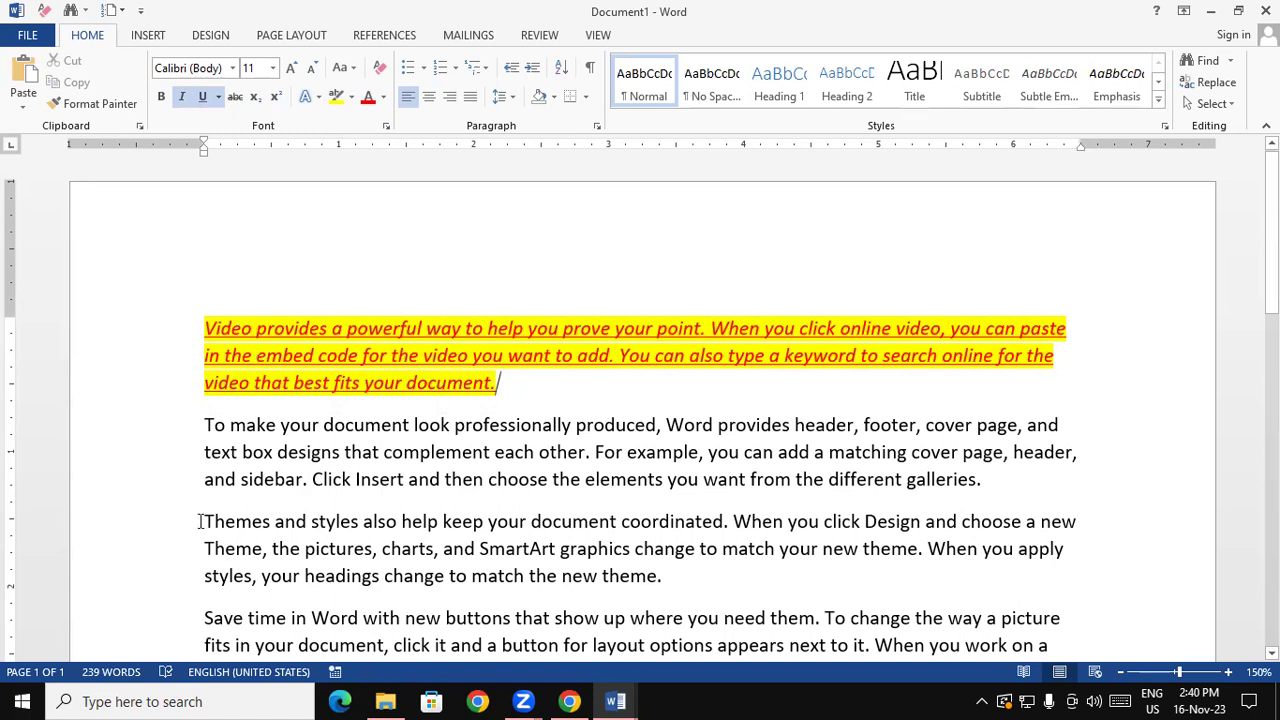
# Format Painter the first paragraph's red italic underlined highlight onto the "Themes and styles" paragraph
pyautogui.moveTo(202, 520); pyautogui.dragTo(717, 570)
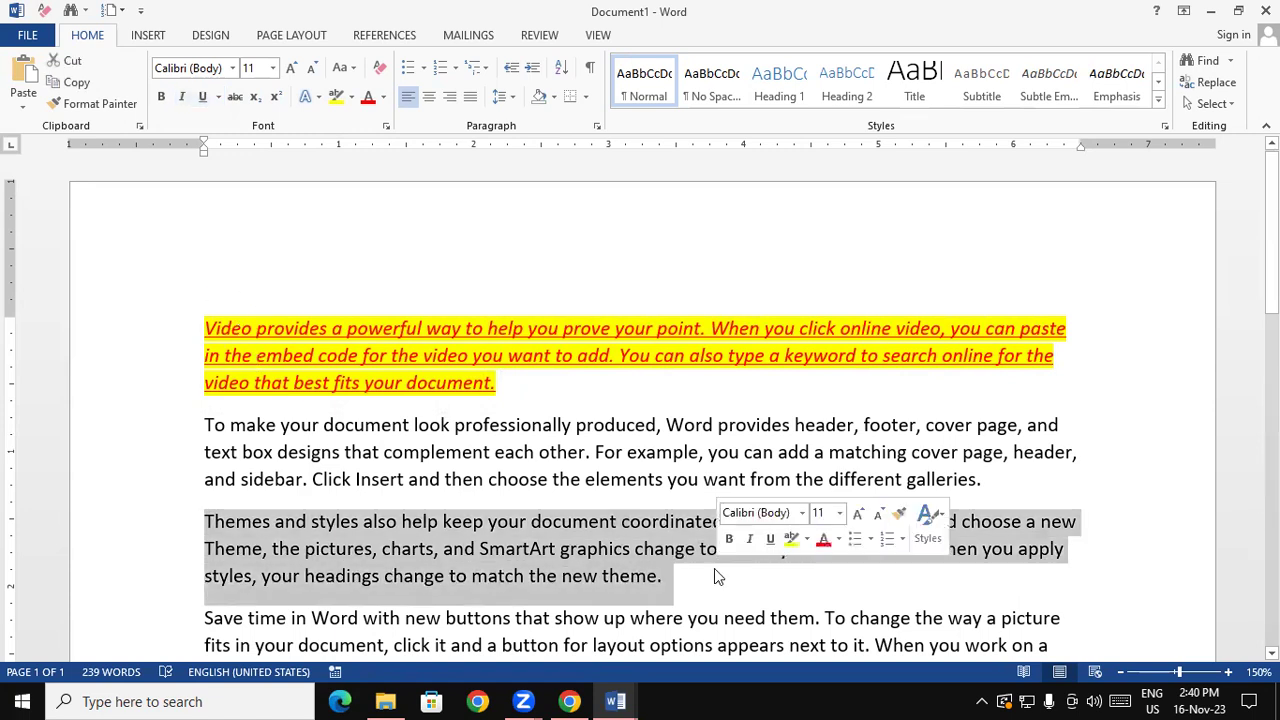
pyautogui.click(742, 279)
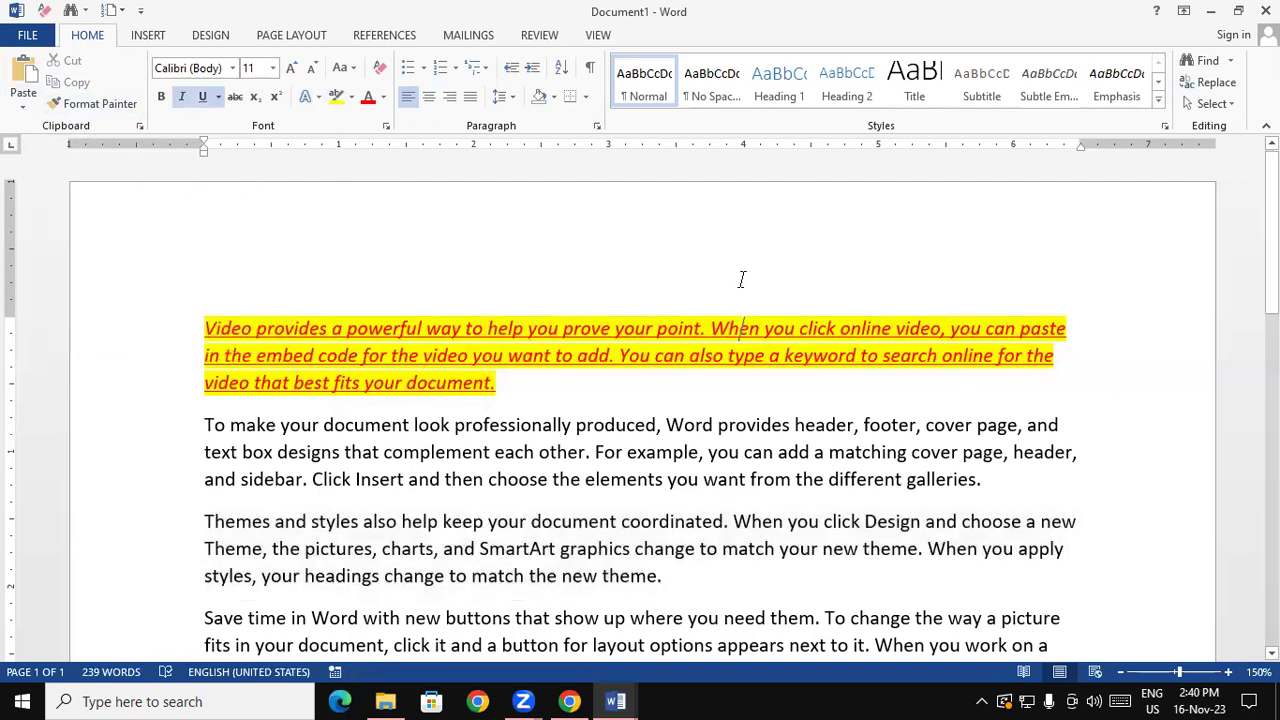
pyautogui.click(815, 457)
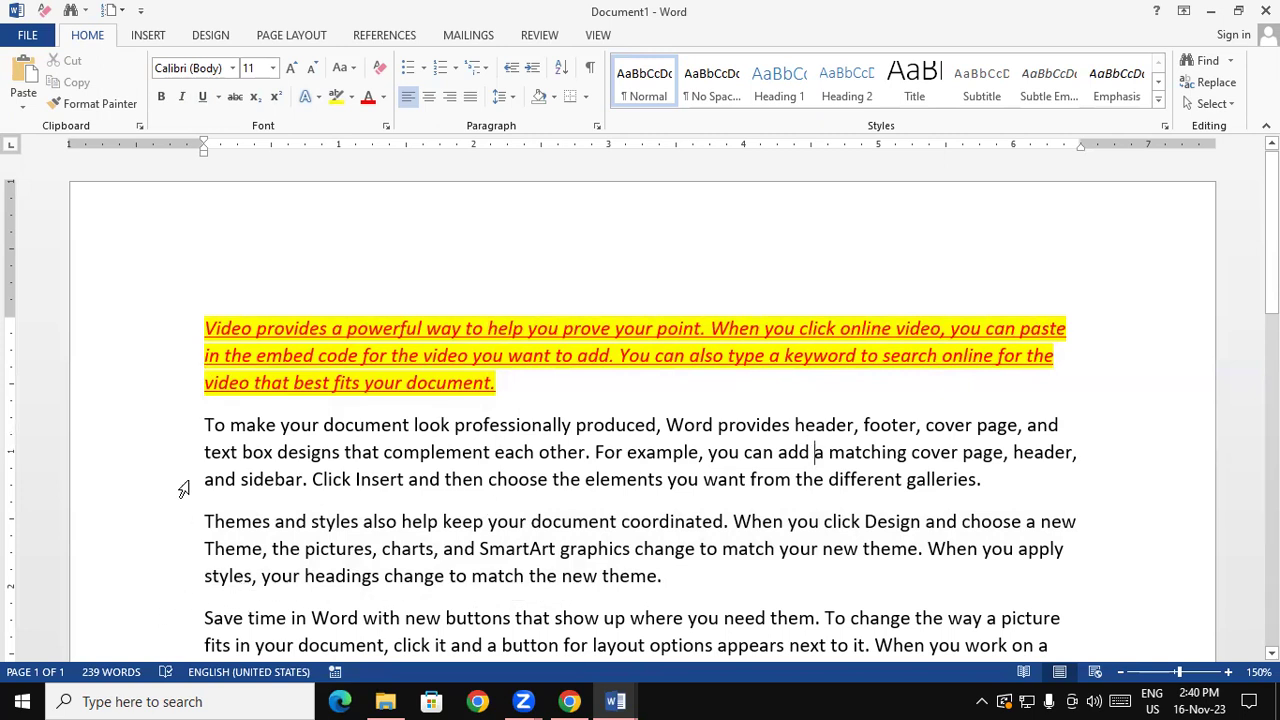
pyautogui.moveTo(205, 325); pyautogui.dragTo(500, 395)
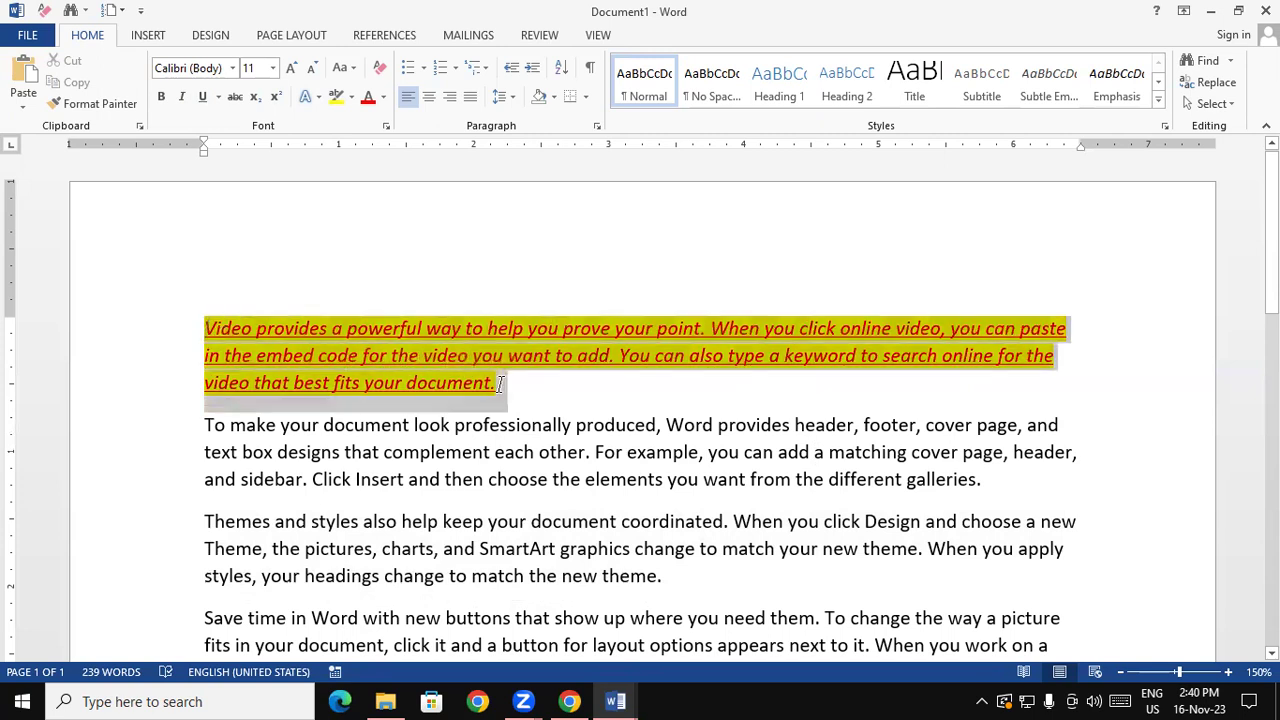
pyautogui.click(116, 103)
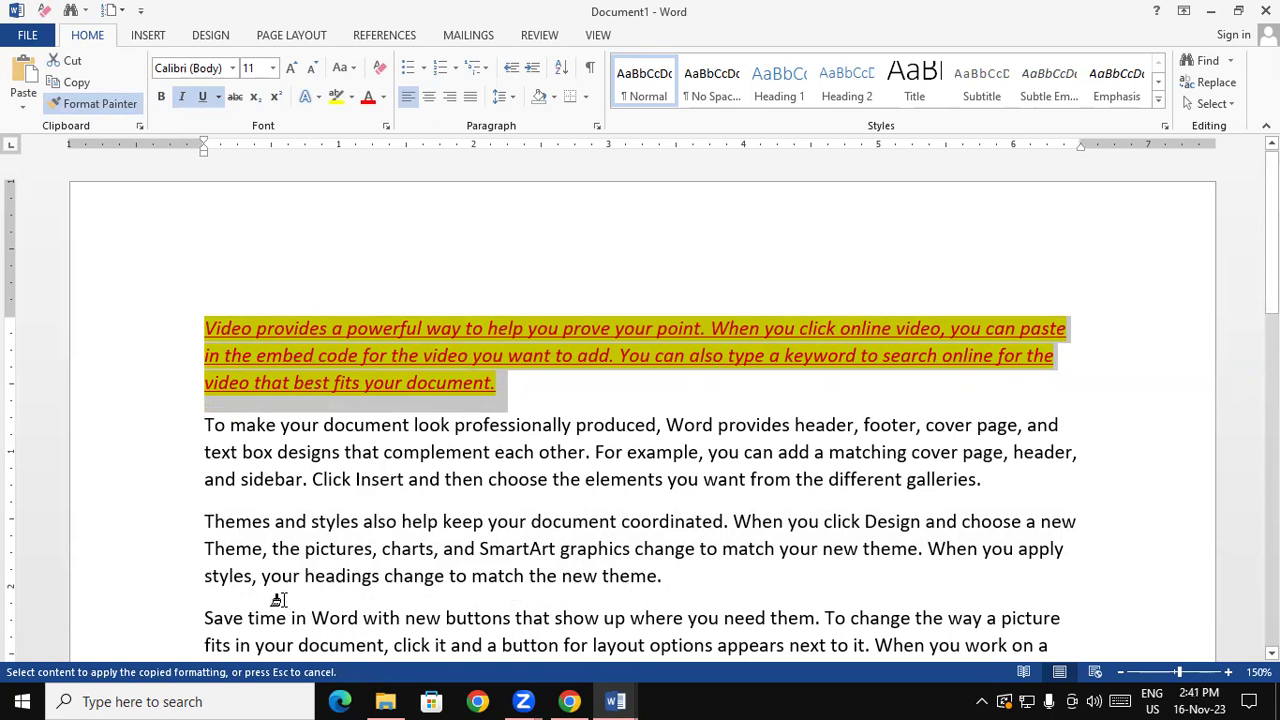
pyautogui.moveTo(207, 521); pyautogui.dragTo(661, 570)
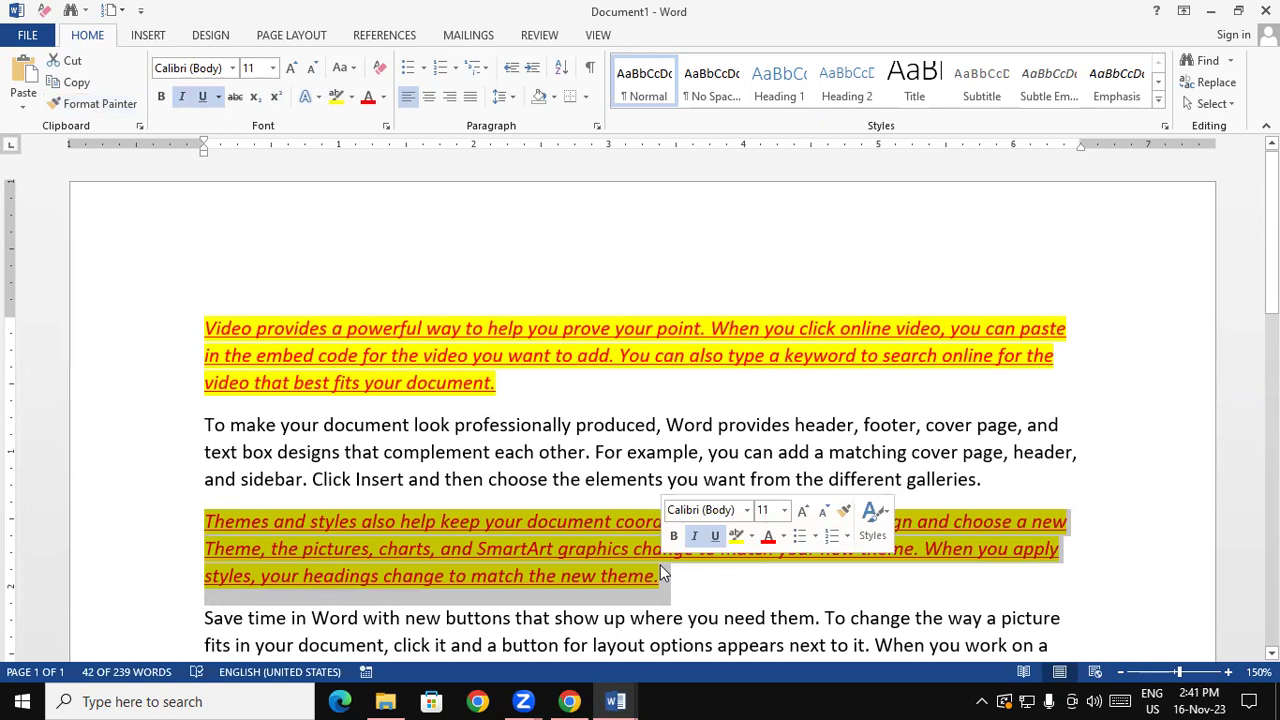
pyautogui.click(447, 397)
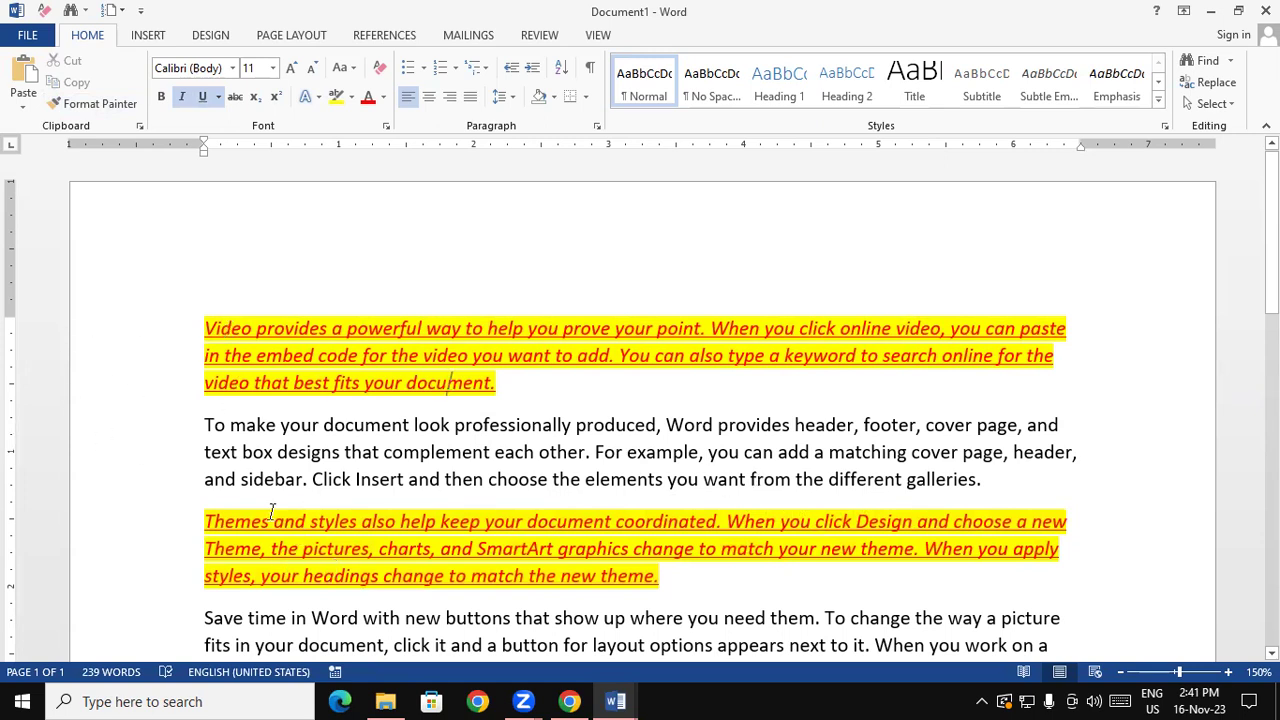
# Format Painter the Themes paragraph's formatting onto the word "produced," in paragraph two
pyautogui.moveTo(204, 521); pyautogui.dragTo(657, 578)
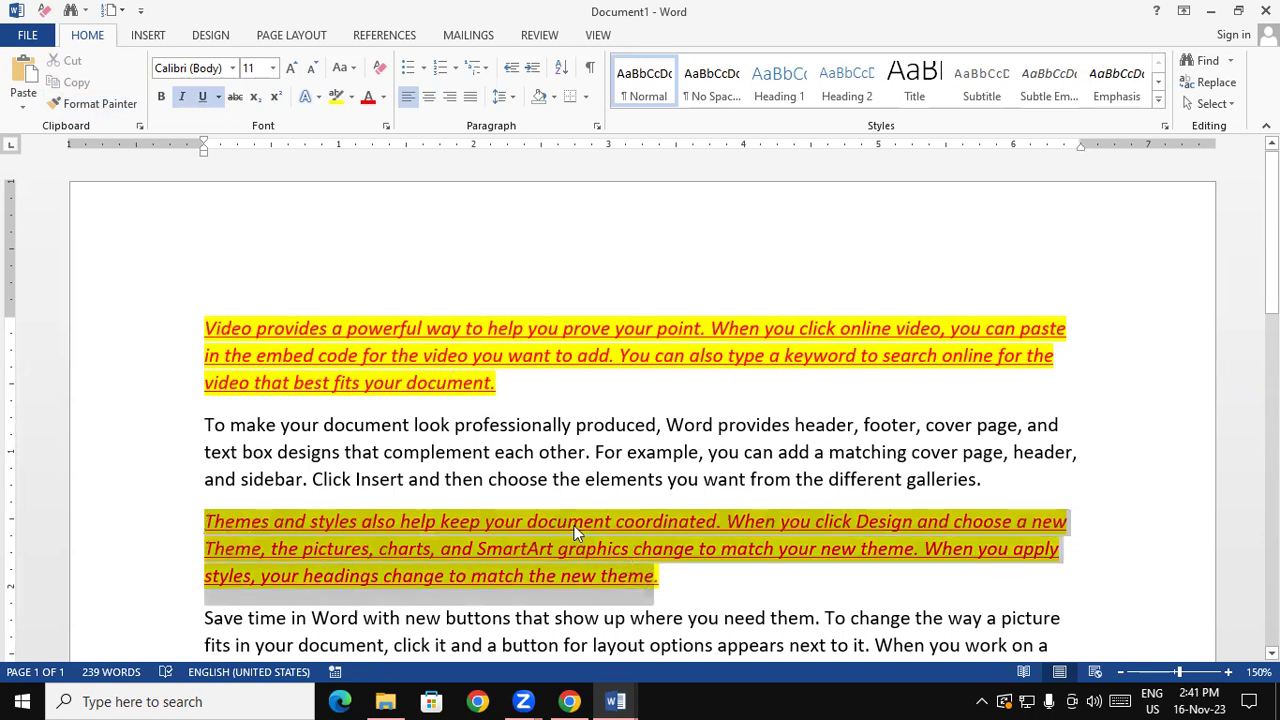
pyautogui.click(92, 103)
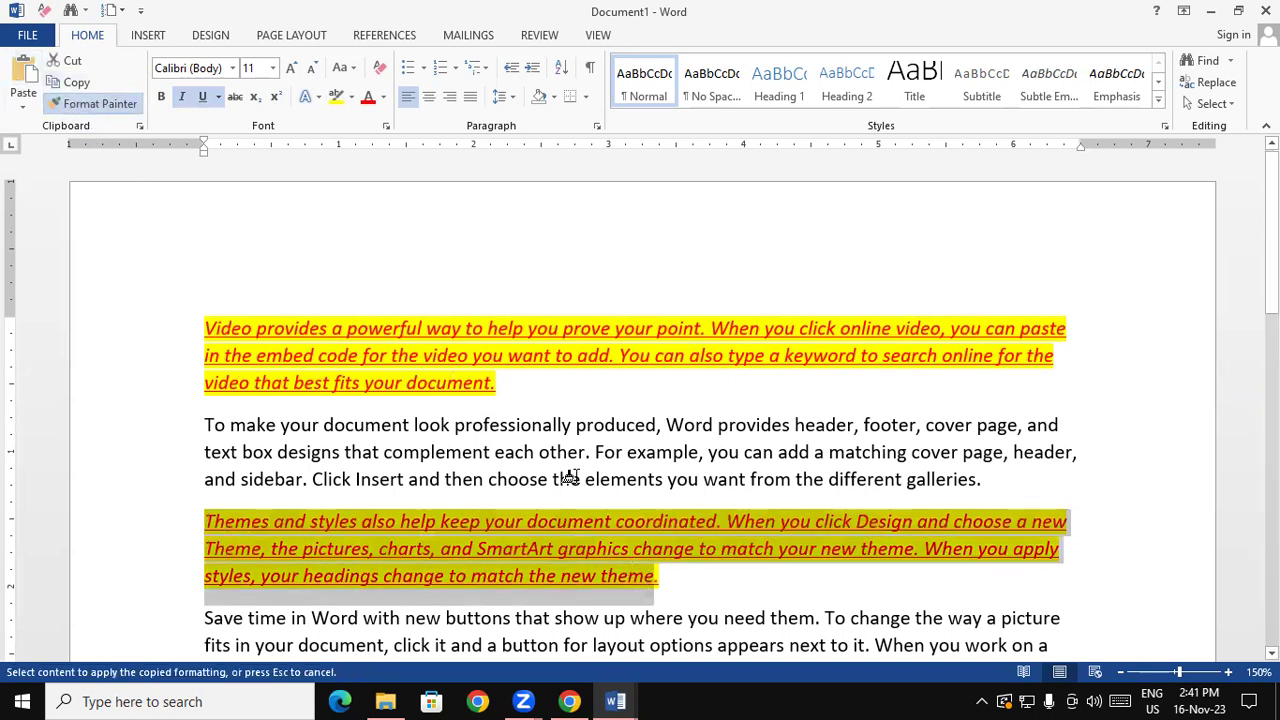
pyautogui.moveTo(575, 425); pyautogui.dragTo(658, 425)
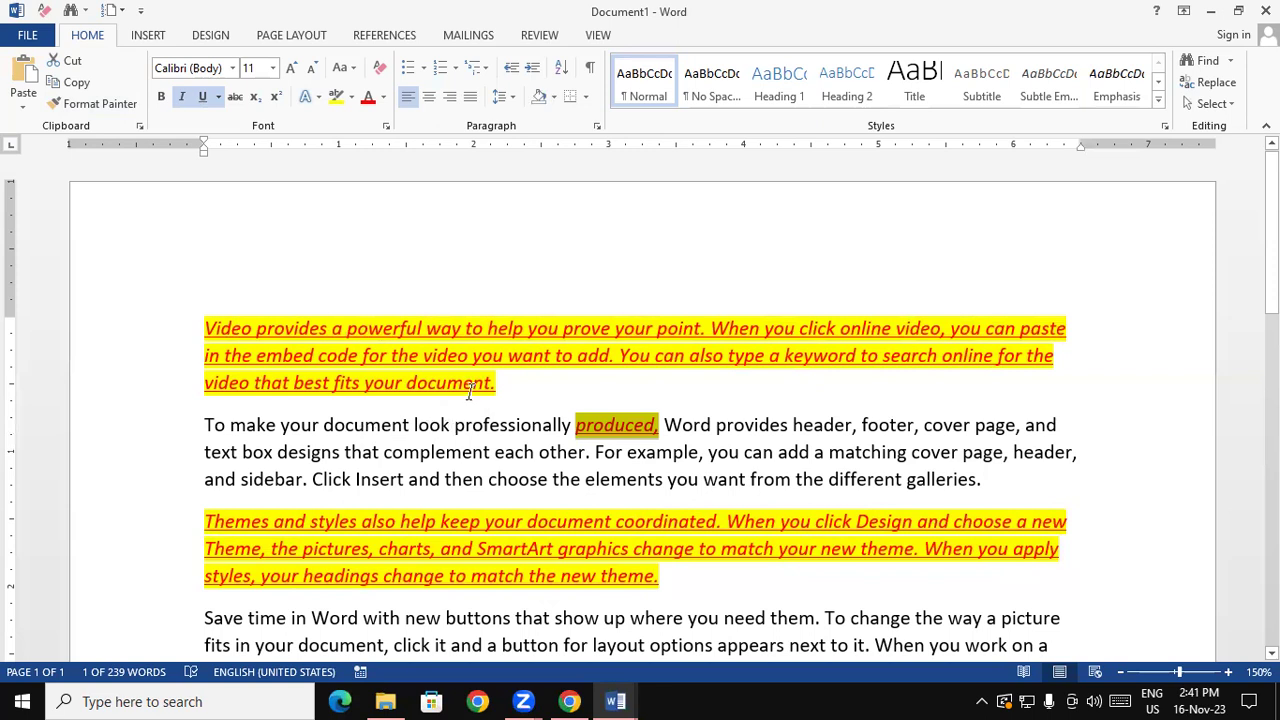
pyautogui.click(460, 471)
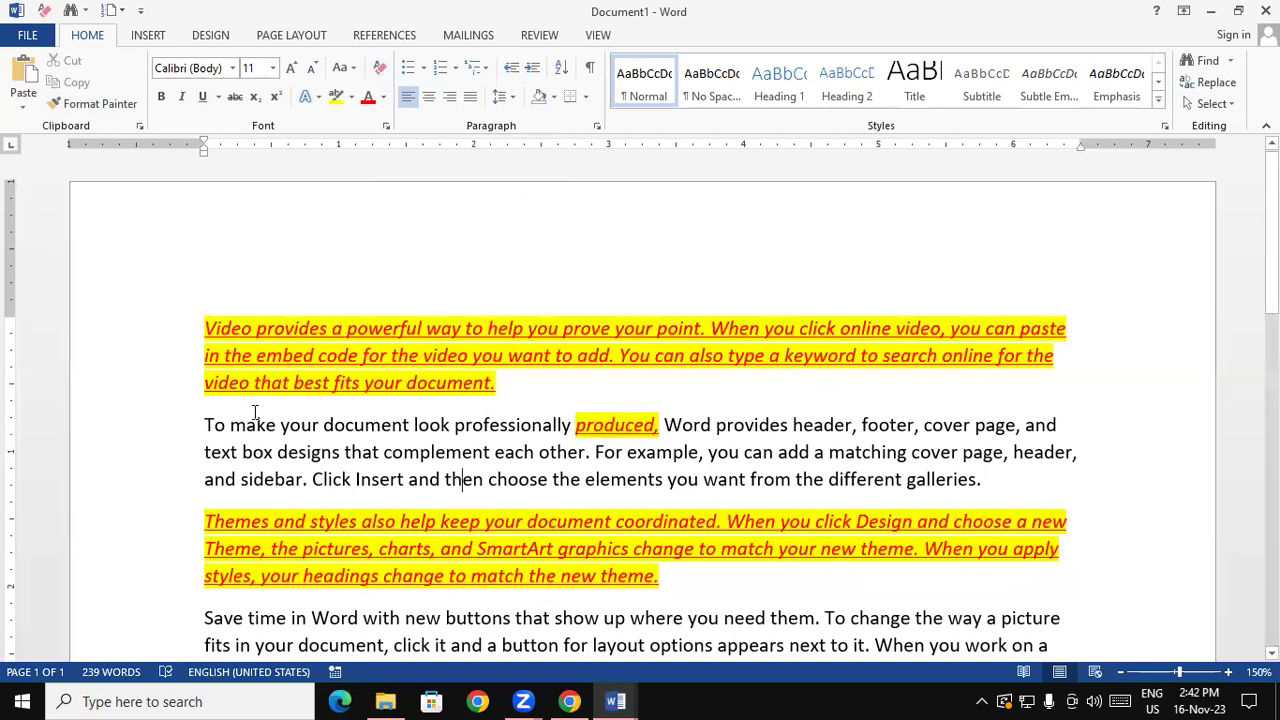
# Use Clear All Formatting on the first paragraph, leaving plain black text with yellow highlight
pyautogui.moveTo(204, 328); pyautogui.dragTo(496, 395)
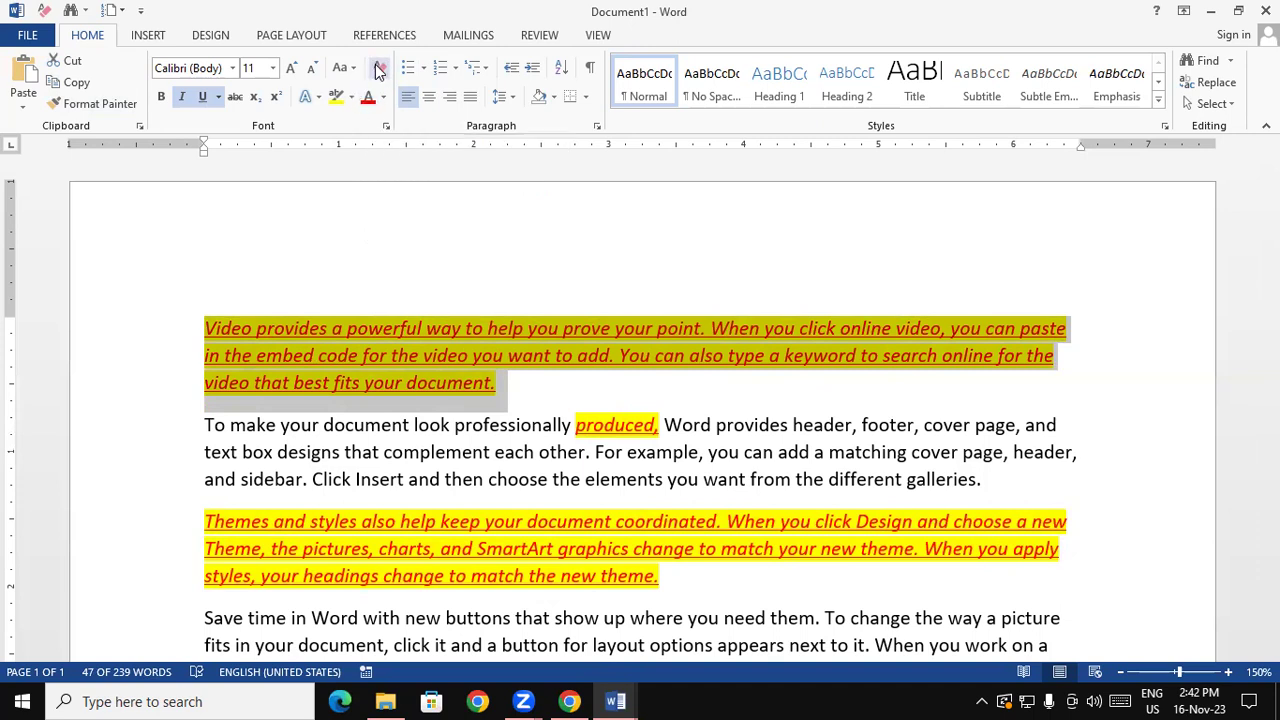
pyautogui.click(378, 71)
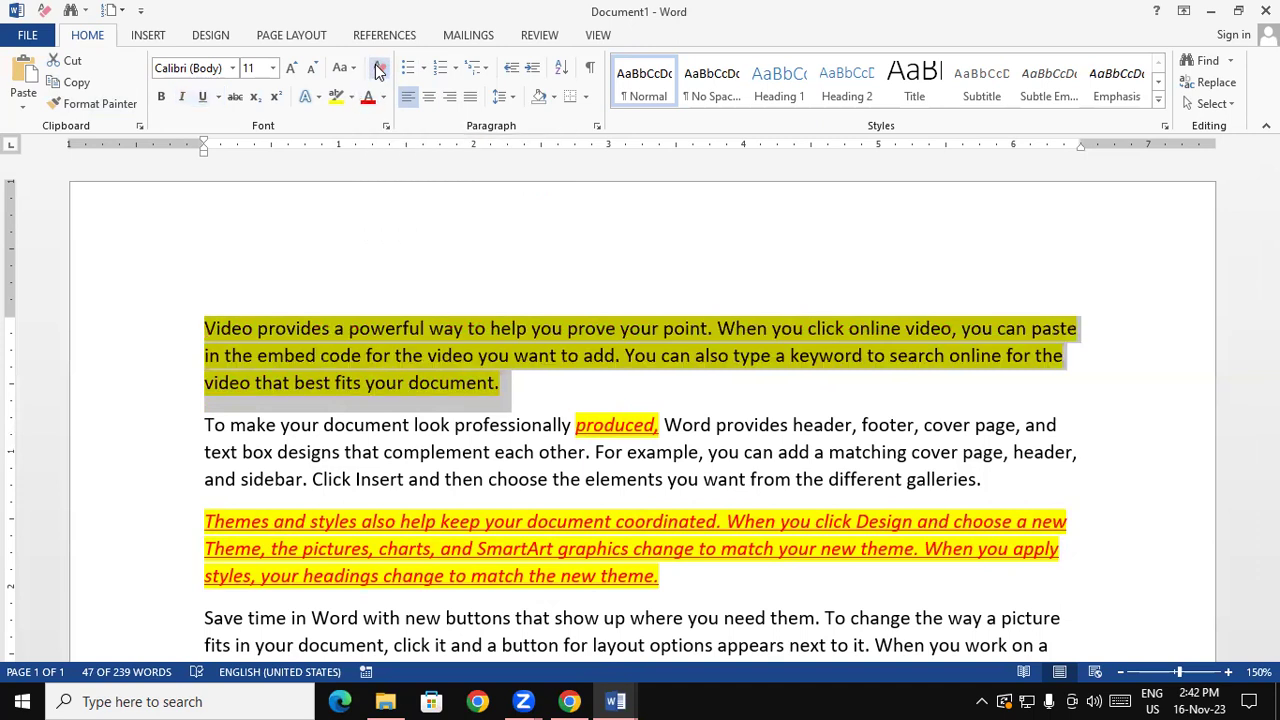
pyautogui.click(401, 227)
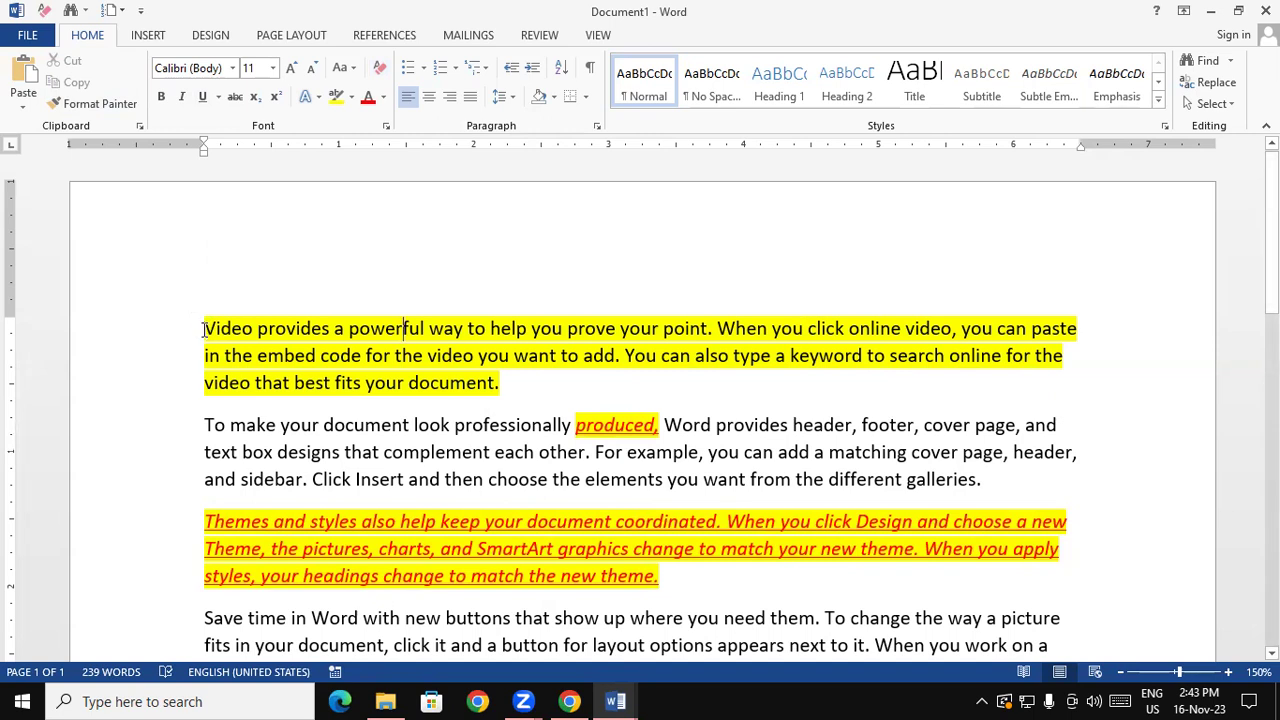
# Set the first paragraph's text highlight color to No Color
pyautogui.moveTo(204, 330); pyautogui.dragTo(497, 400)
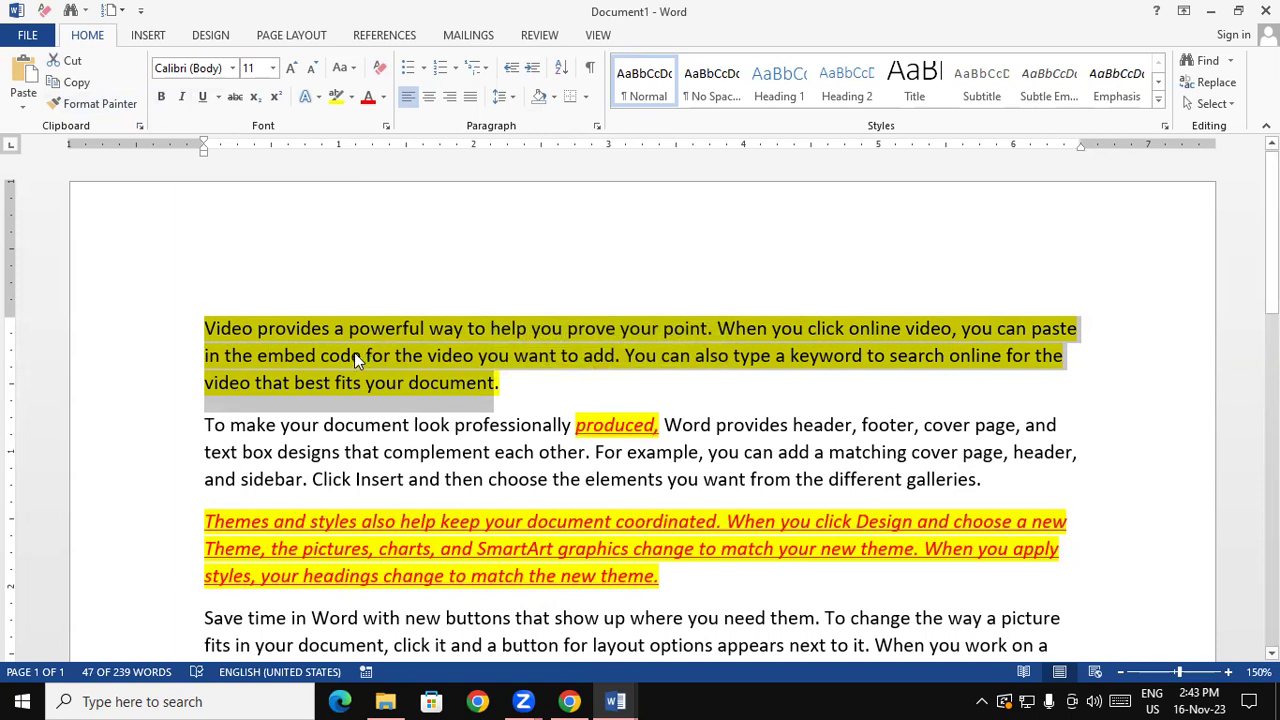
pyautogui.click(352, 97)
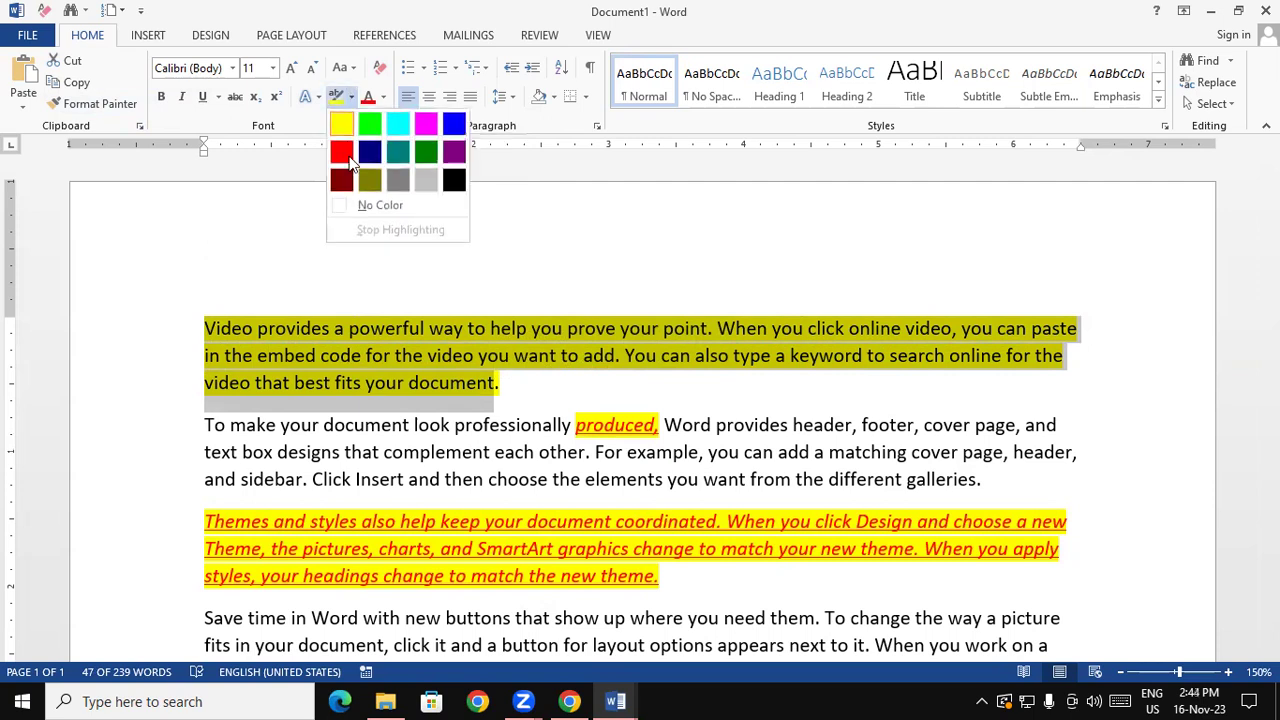
pyautogui.click(354, 206)
pyautogui.click(567, 328)
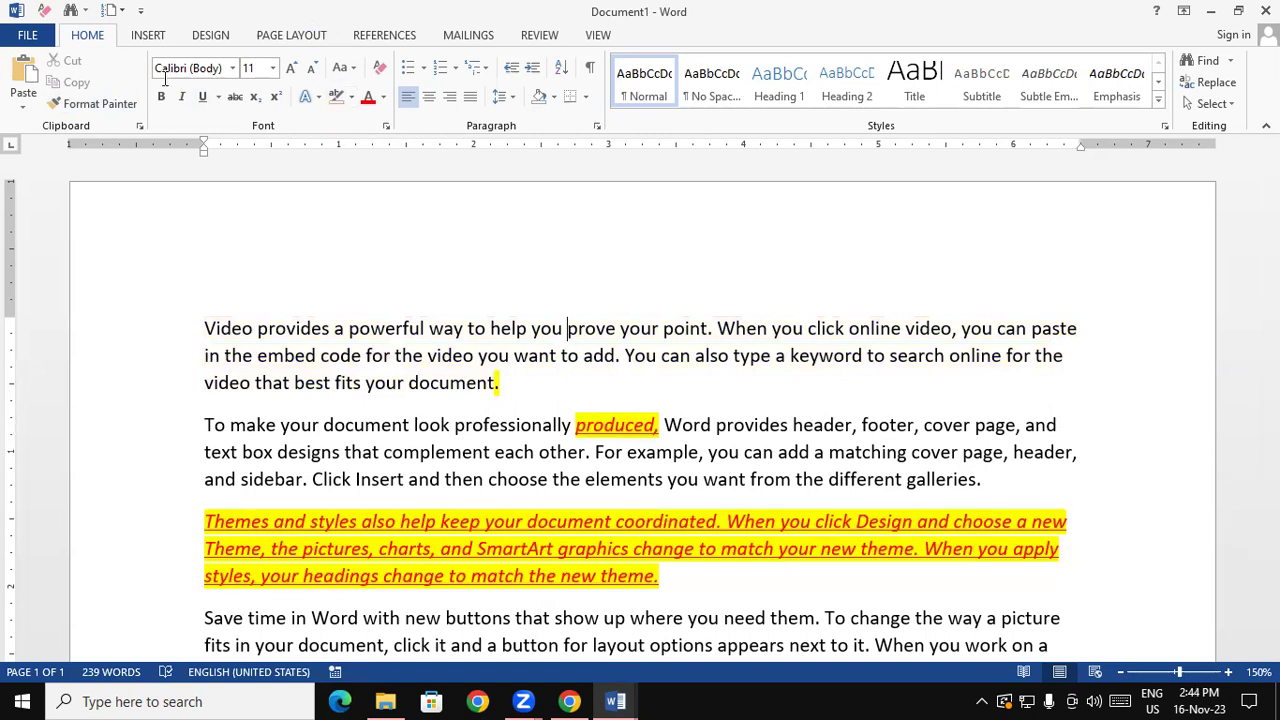
pyautogui.moveTo(203, 328); pyautogui.dragTo(498, 383)
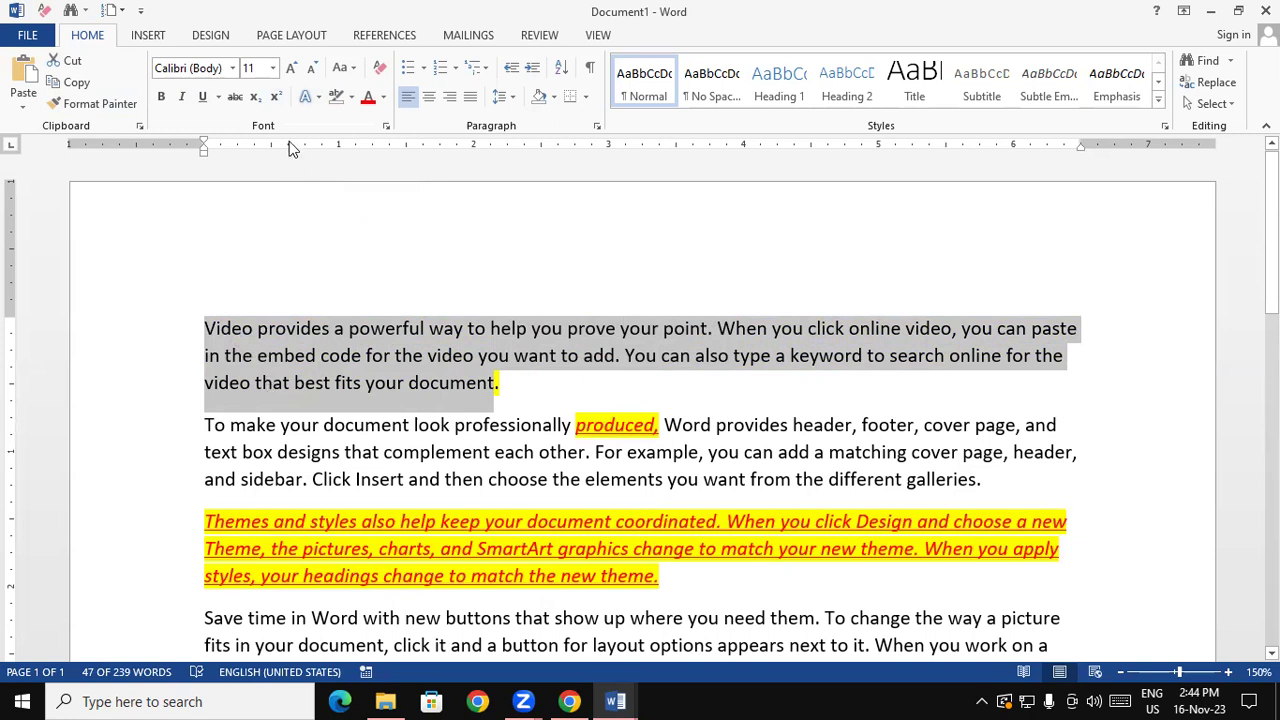
# Apply a Reflection variation from Text Effects and Typography to the first paragraph
pyautogui.click(315, 101)
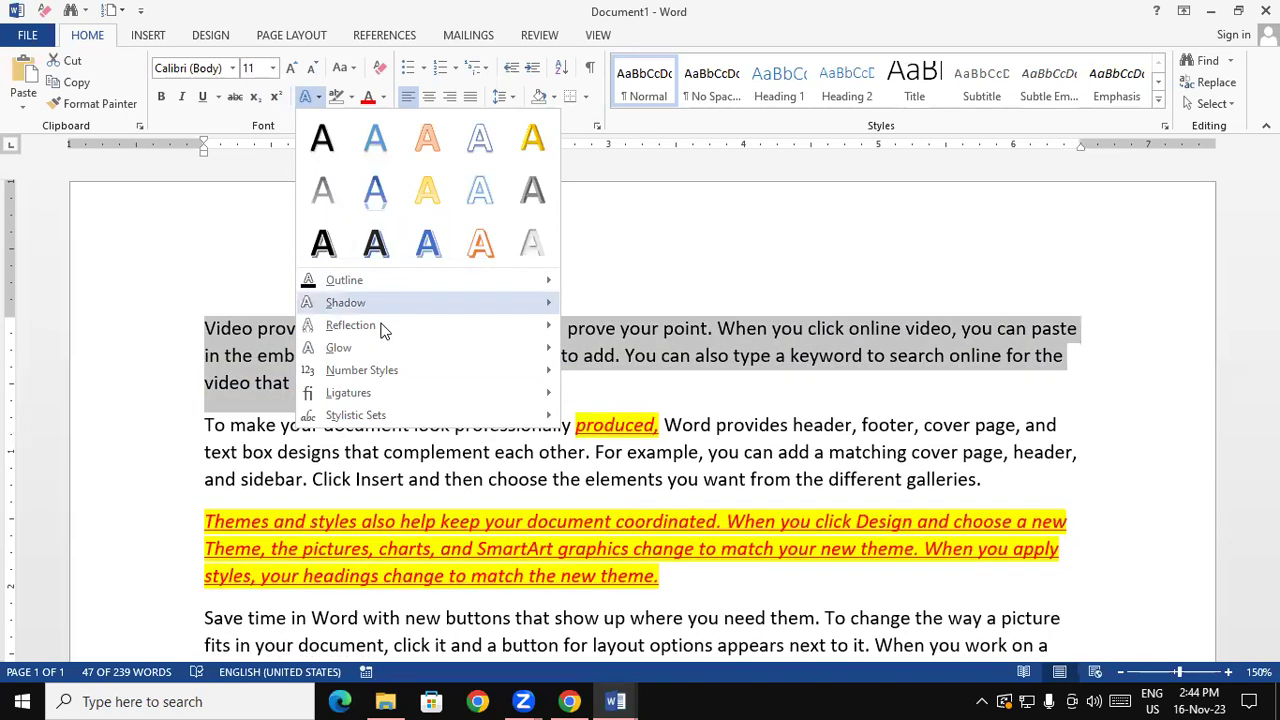
pyautogui.moveTo(383, 328)
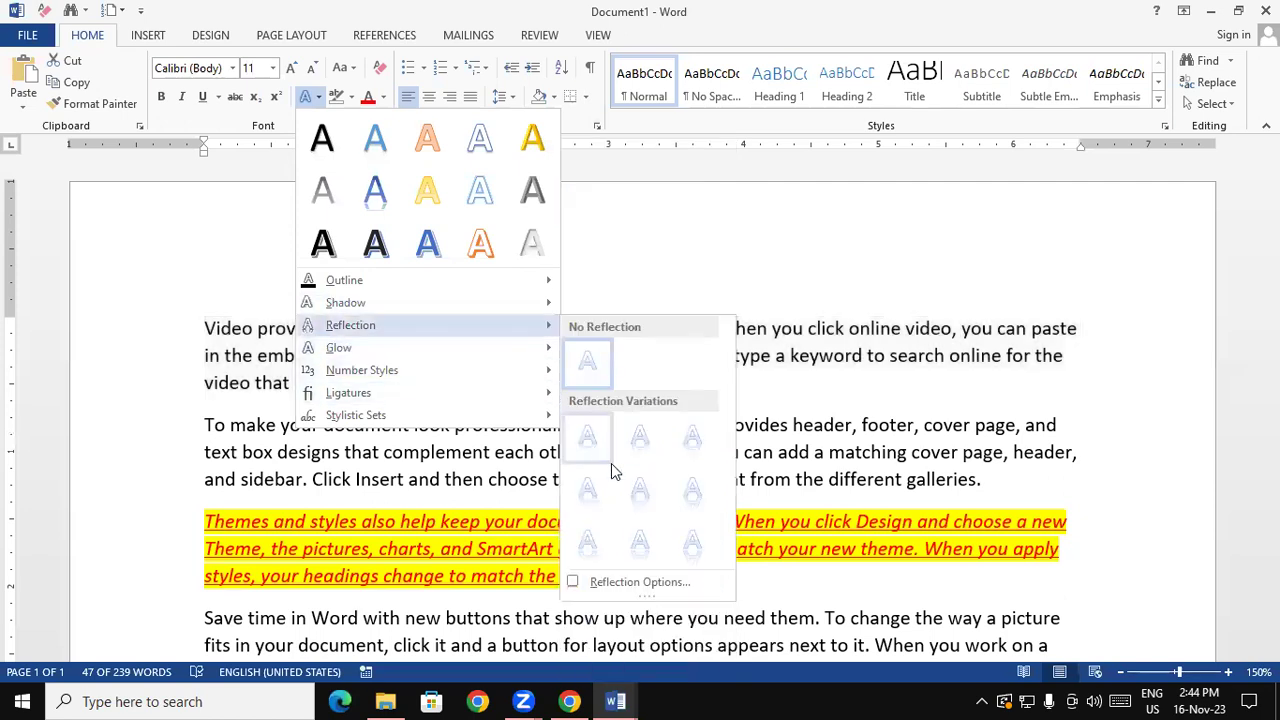
pyautogui.click(640, 489)
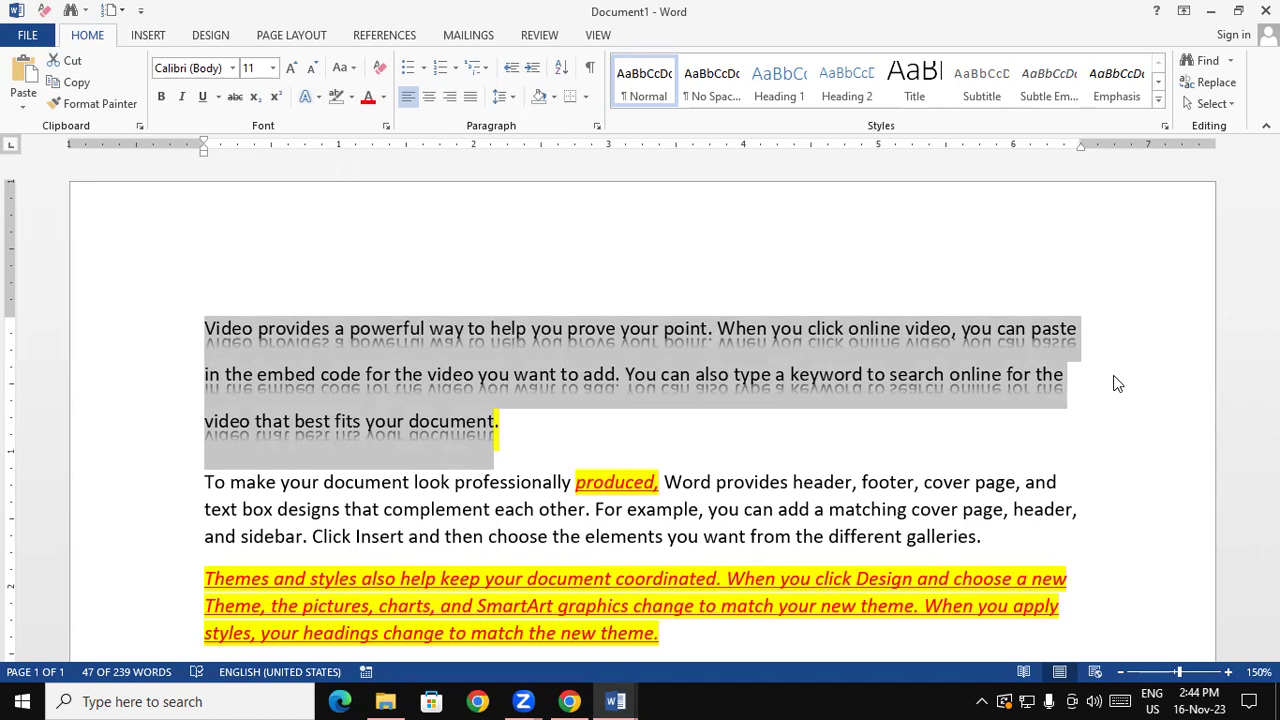
# Browse the text effects again and close the gallery without adding a shadow
pyautogui.click(315, 98)
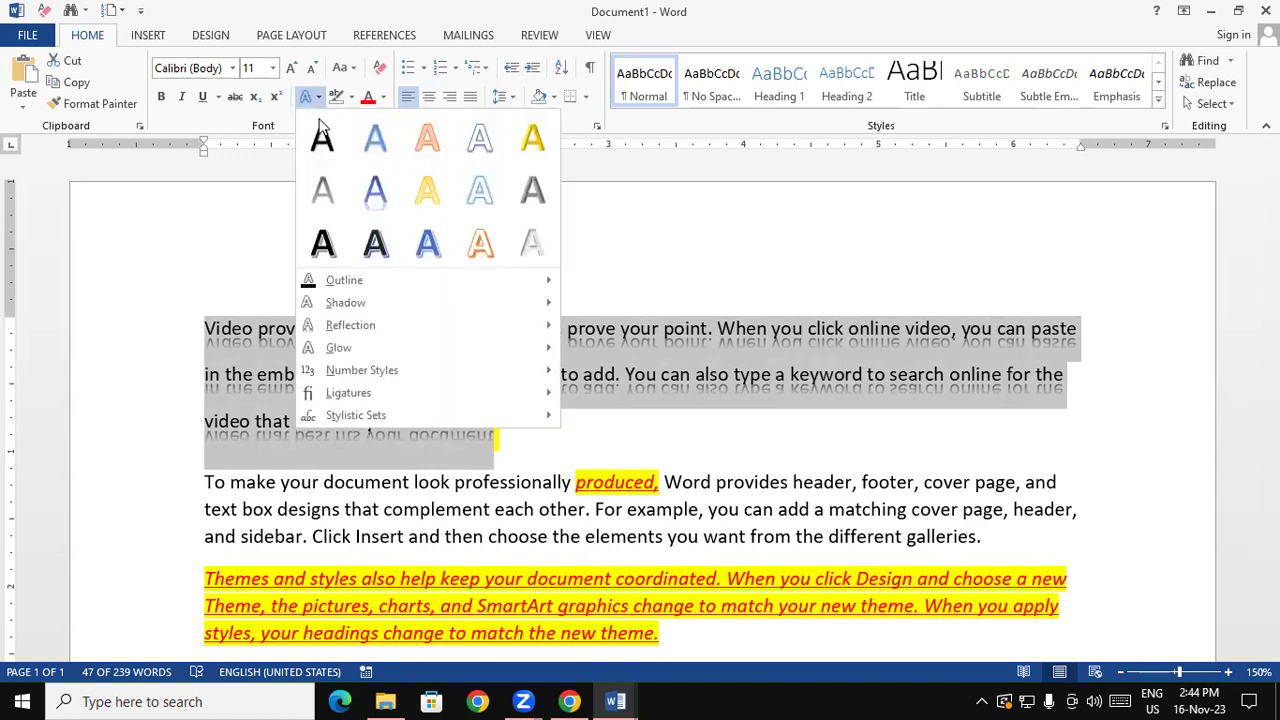
pyautogui.moveTo(350, 325)
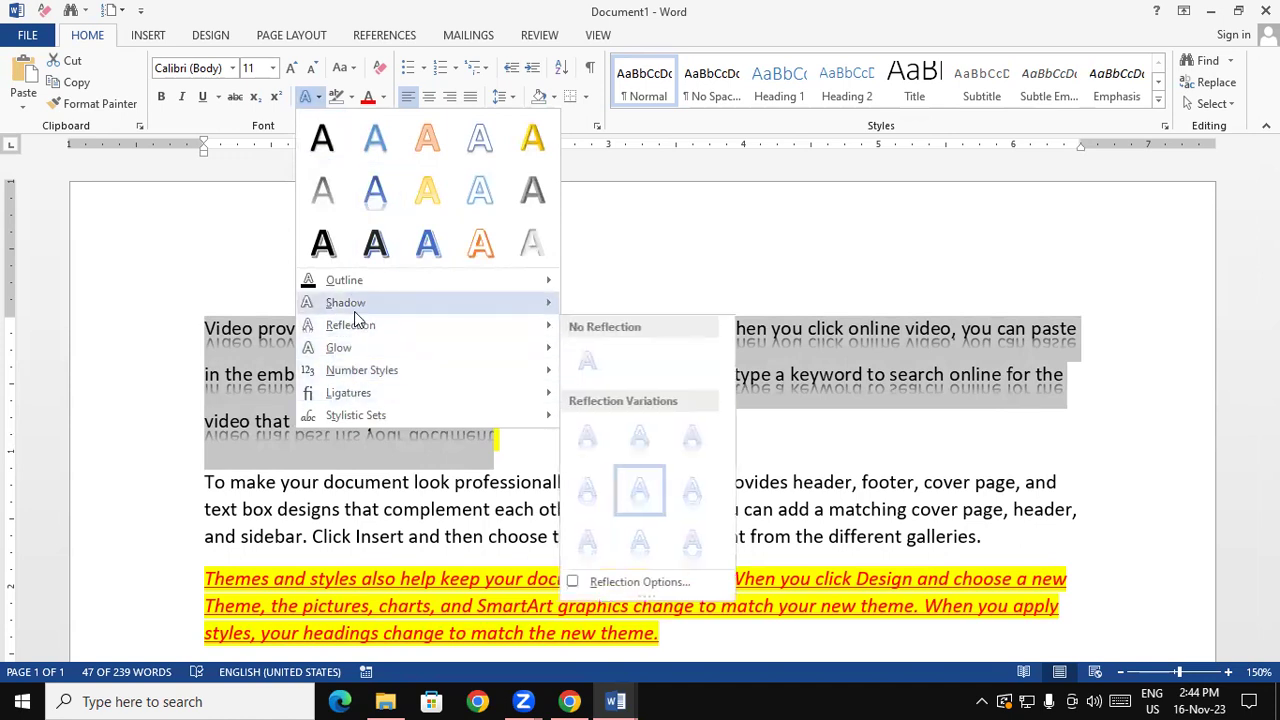
pyautogui.moveTo(348, 303)
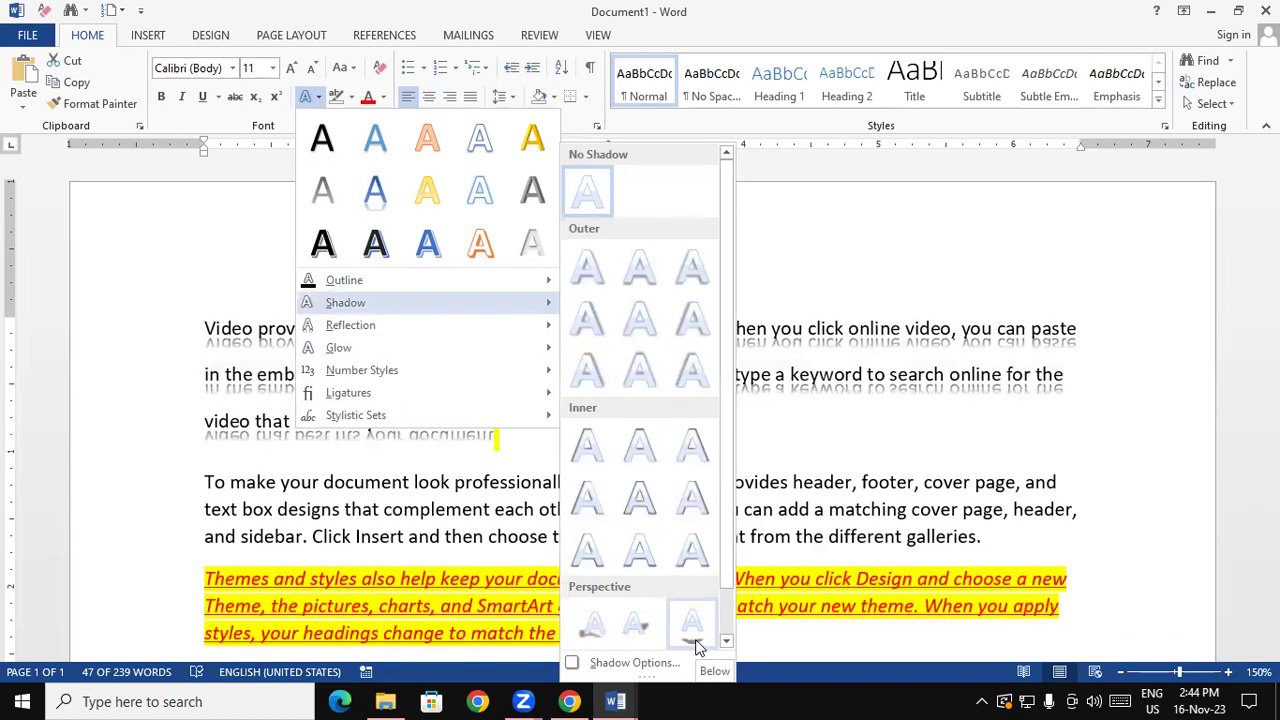
pyautogui.click(592, 319)
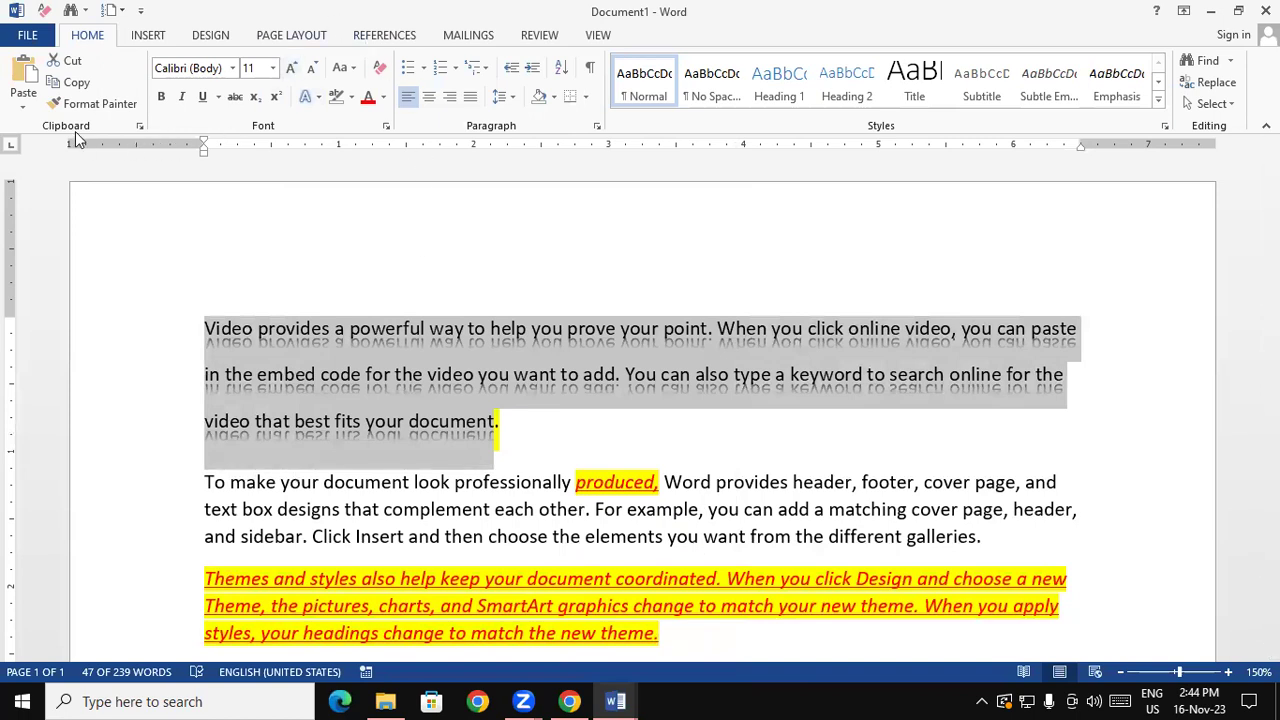